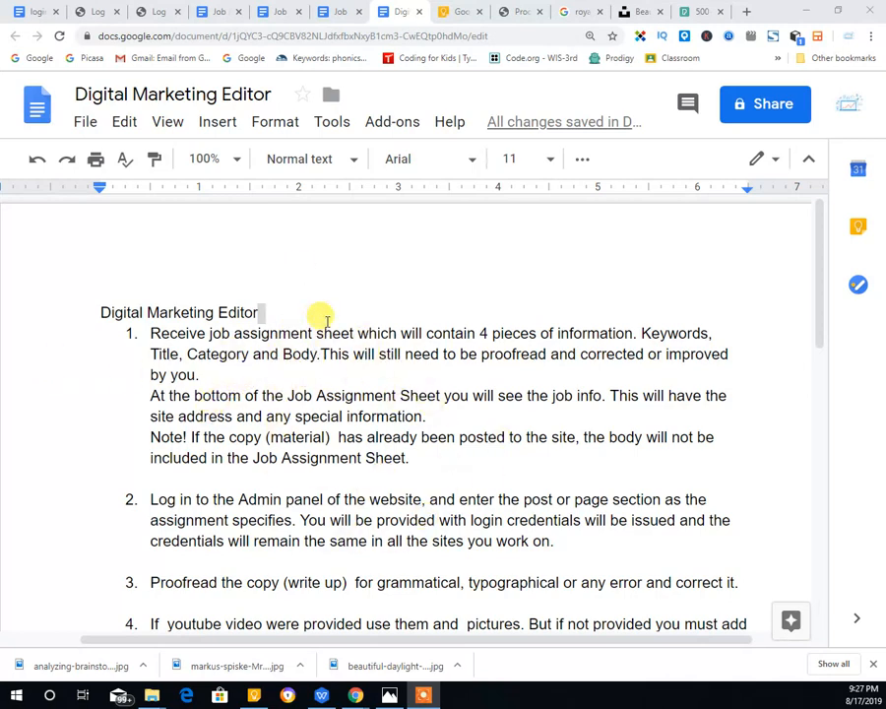
# Open the Job Assignment sheet 001 document and add an empty line below the URL label under Job info.
pyautogui.click(227, 15)
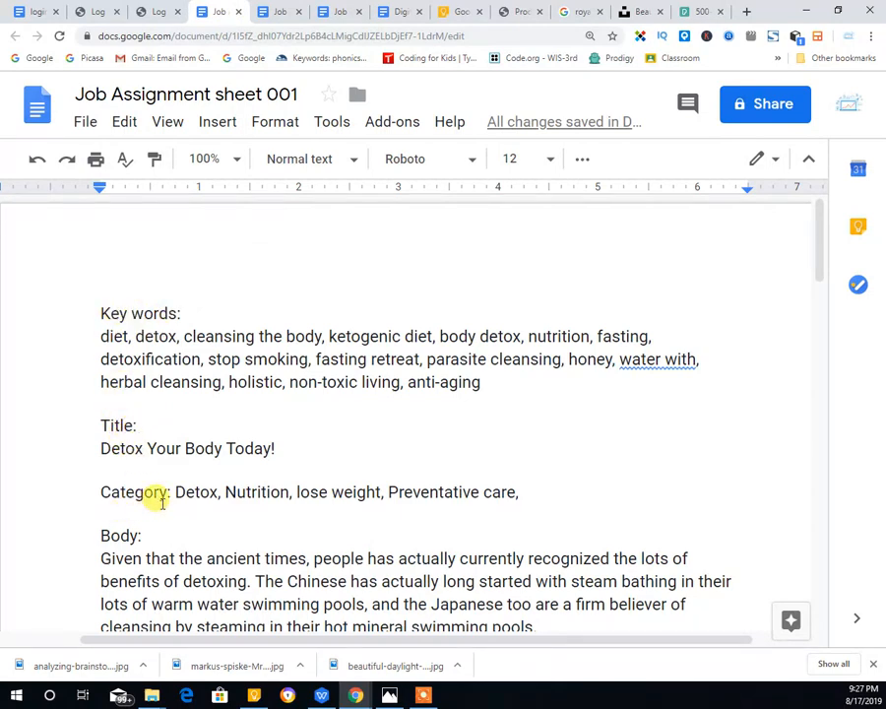
pyautogui.scroll(-15, 120, 535)
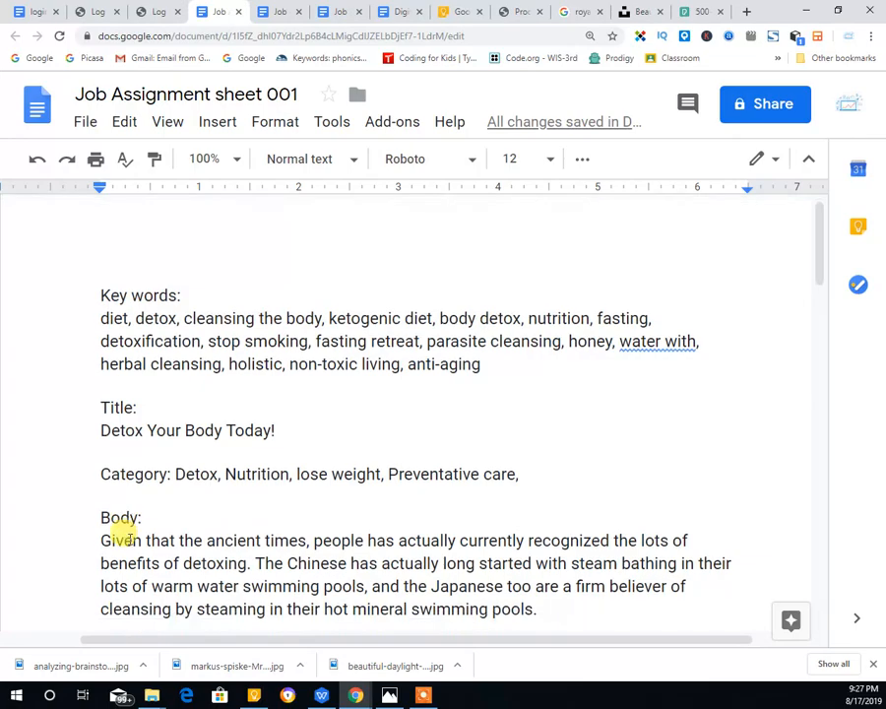
pyautogui.click(118, 557)
pyautogui.press('Return')
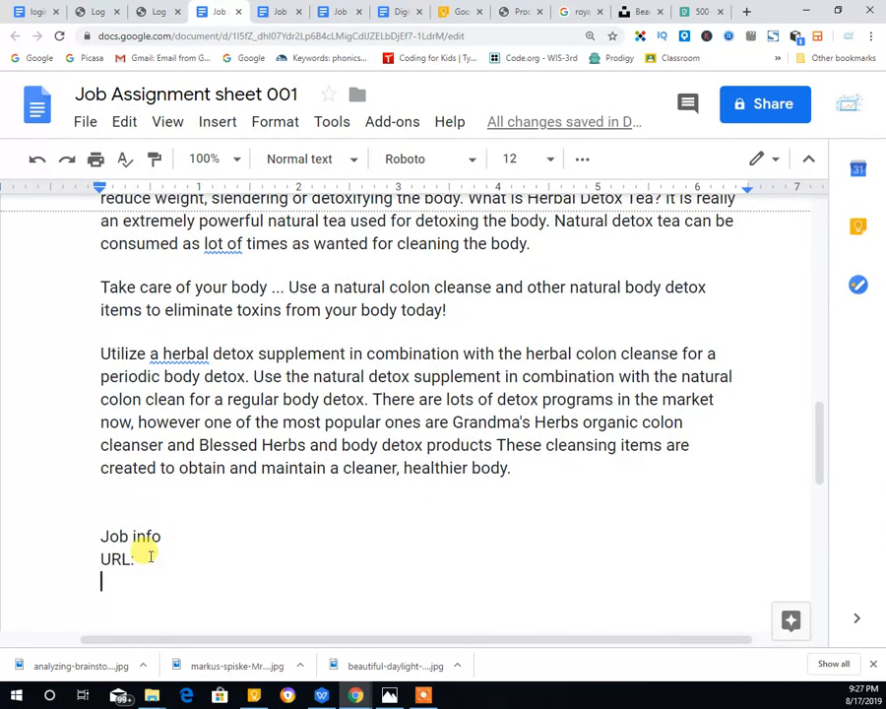
# Add a "Type:" label between the key words and the Title section, with a blank line above and a new line below.
pyautogui.scroll(10, 234, 384)
pyautogui.scroll(3, 233, 384)
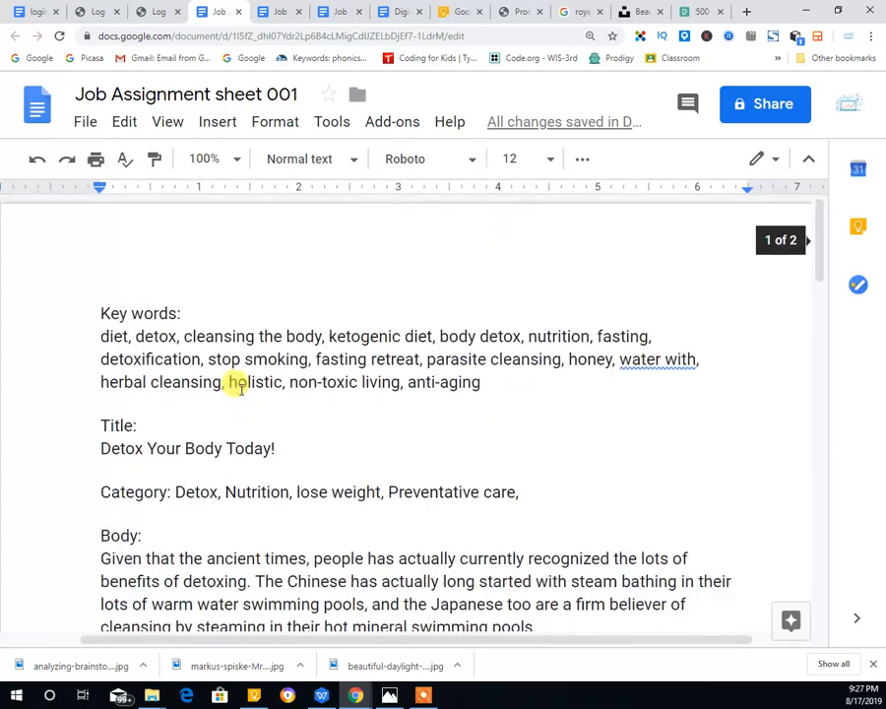
pyautogui.scroll(-3, 233, 382)
pyautogui.scroll(3, 236, 384)
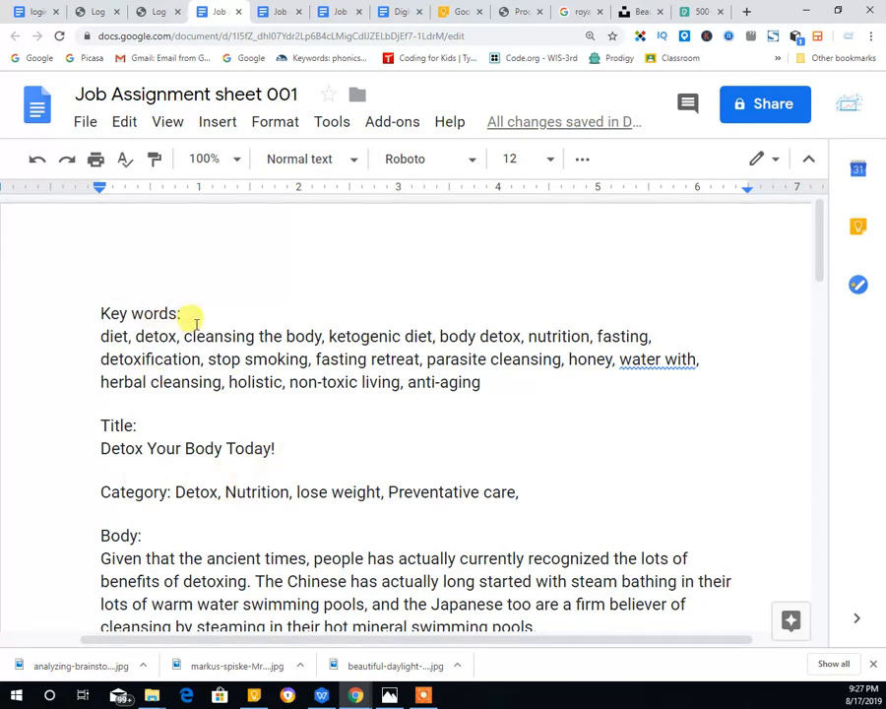
pyautogui.click(112, 405)
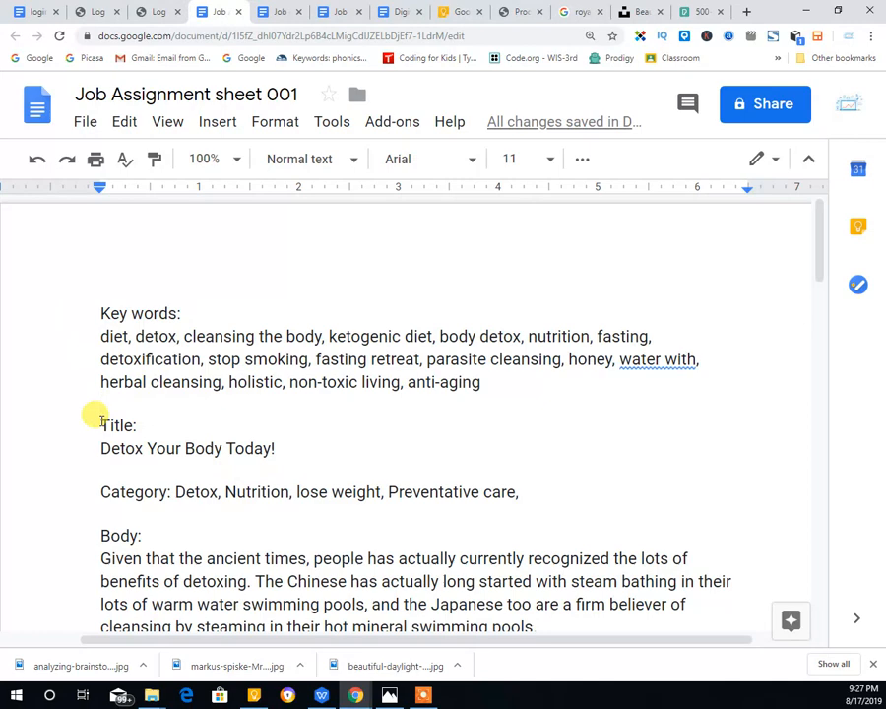
pyautogui.write('Type')
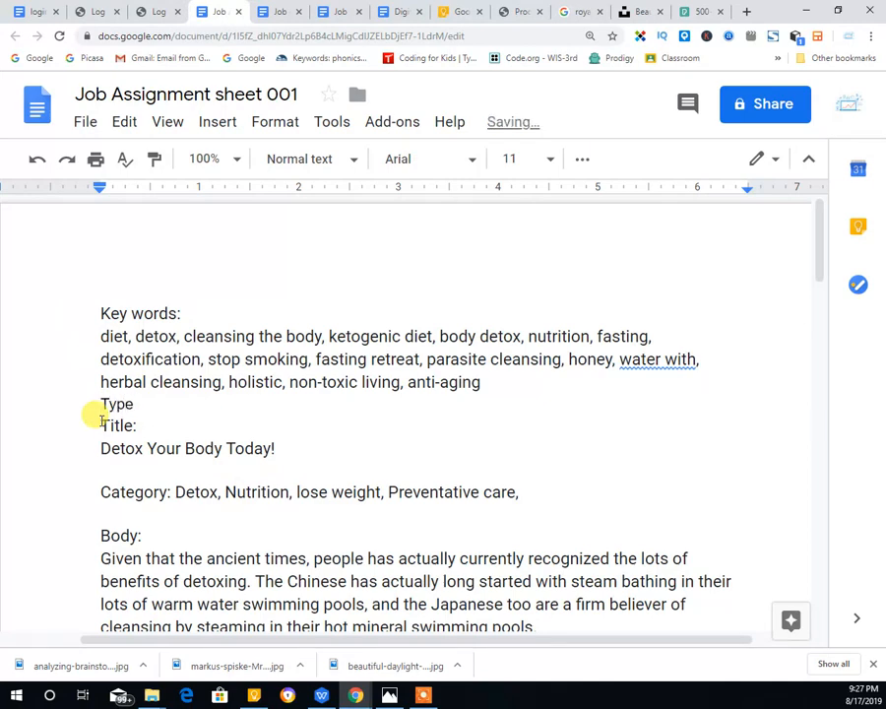
pyautogui.write(':')
pyautogui.press('Return')
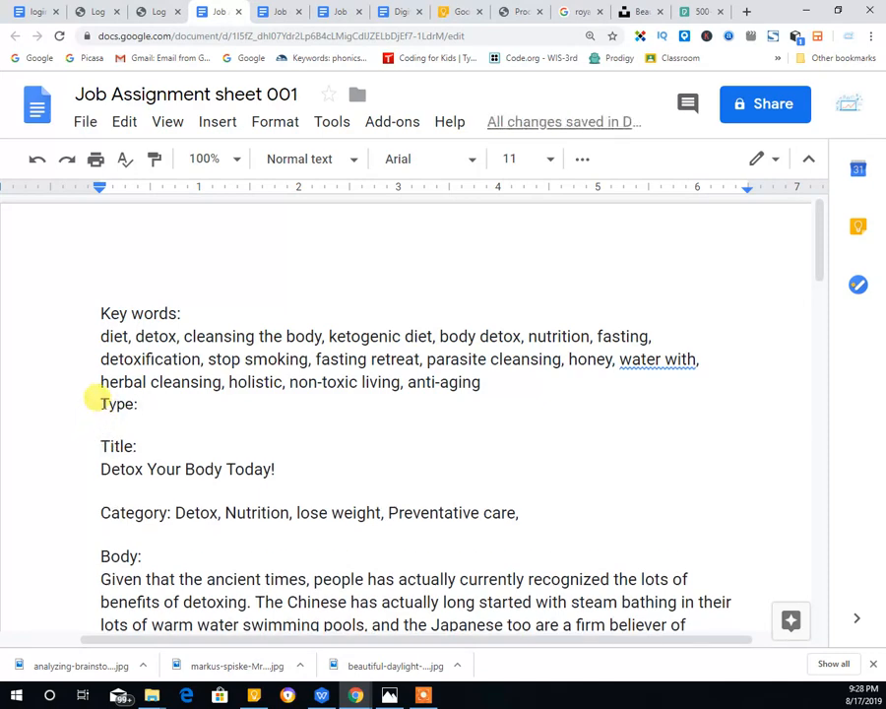
pyautogui.click(103, 405)
pyautogui.press('Return')
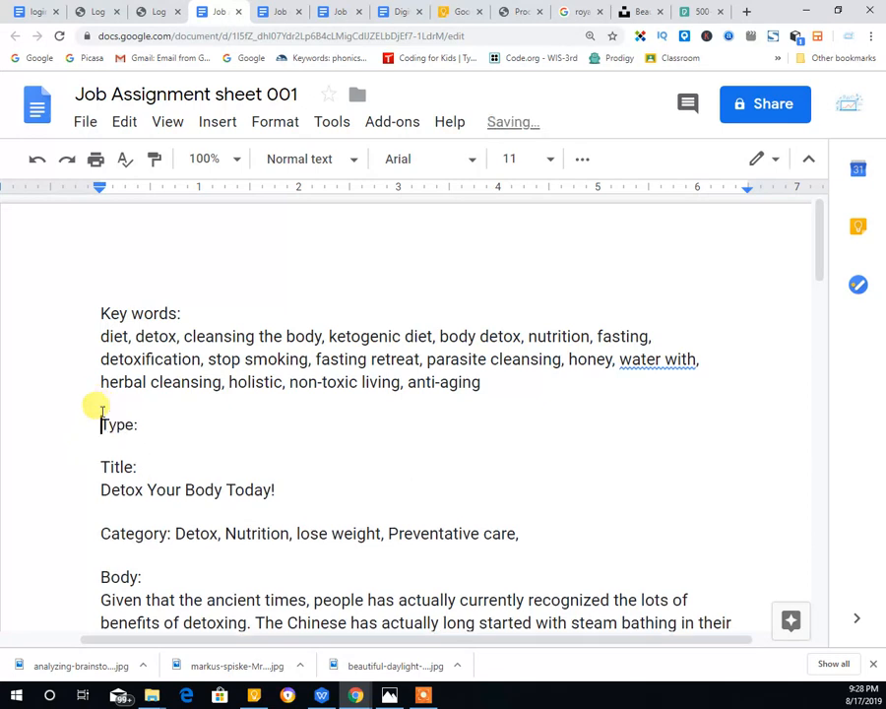
# Enter "Blog" under the Type label and leave a blank line before Title.
pyautogui.click(109, 441)
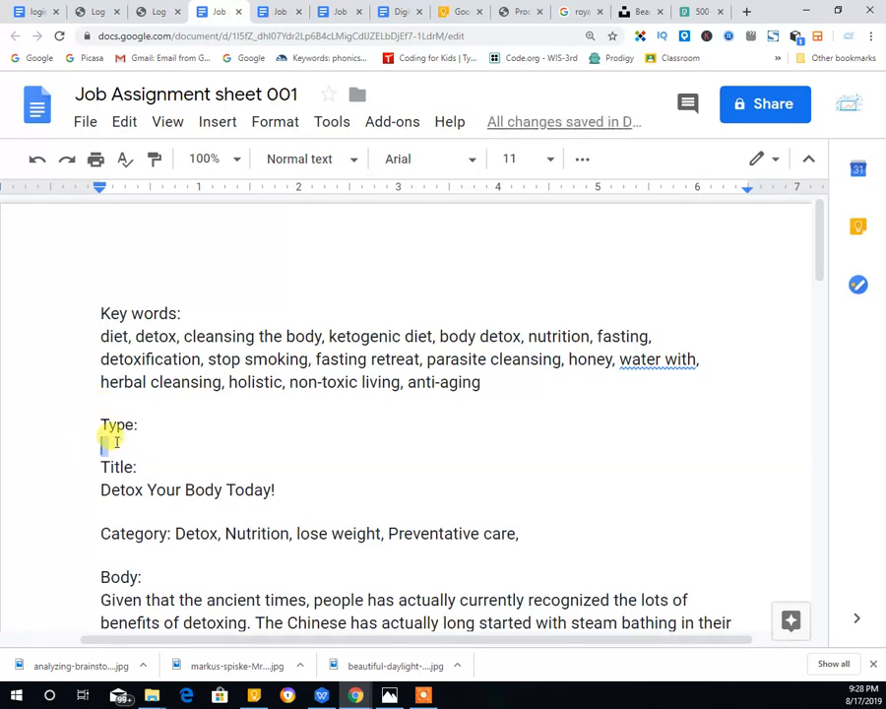
pyautogui.click(117, 442)
pyautogui.write('Blog')
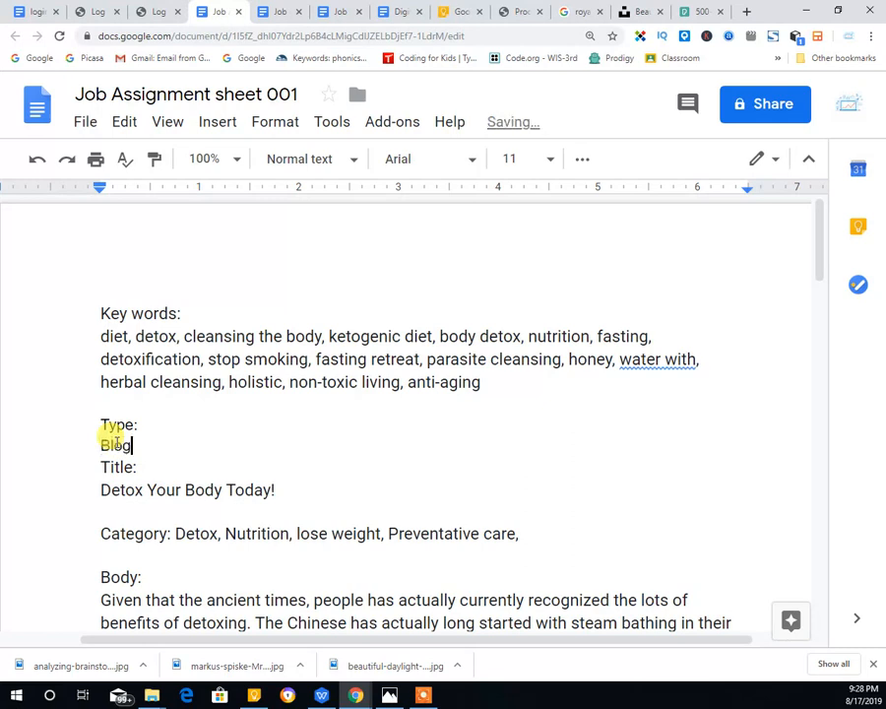
pyautogui.press('Return')
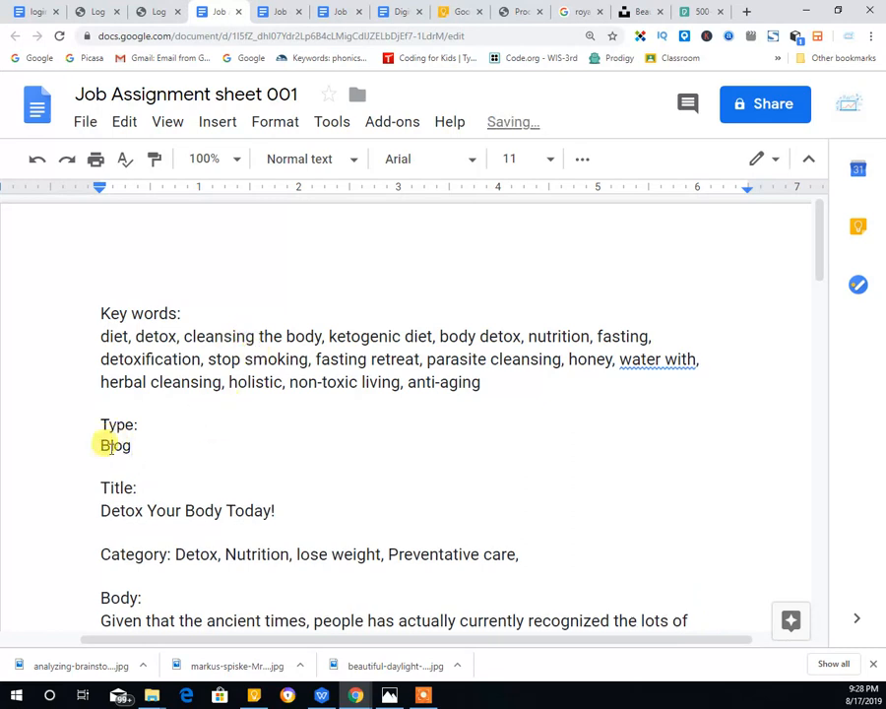
# Copy the two lines "Type:" and "Blog".
pyautogui.moveTo(91, 417); pyautogui.dragTo(164, 443)
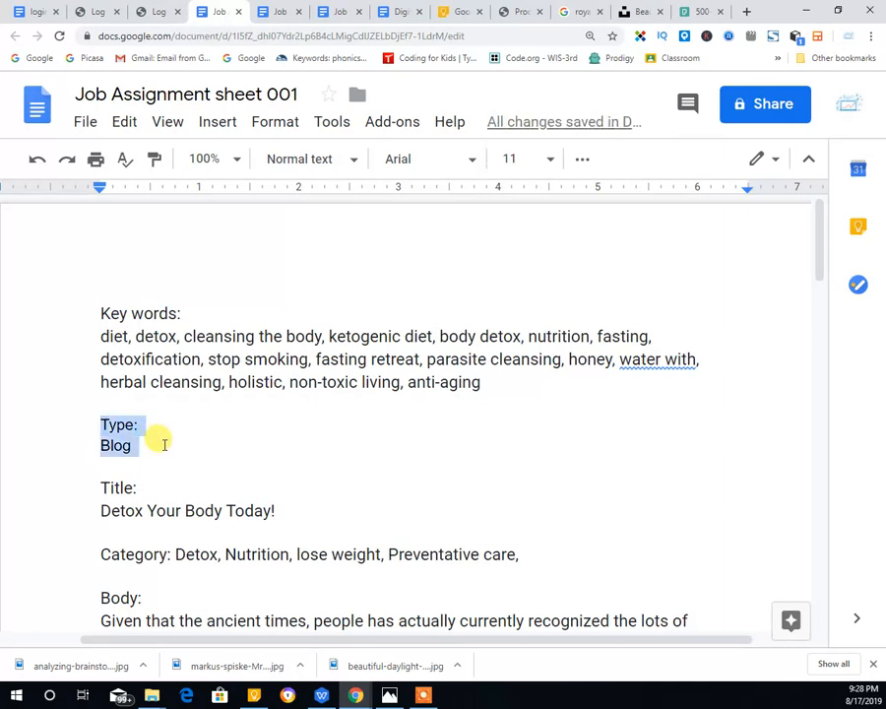
pyautogui.rightClick(114, 439)
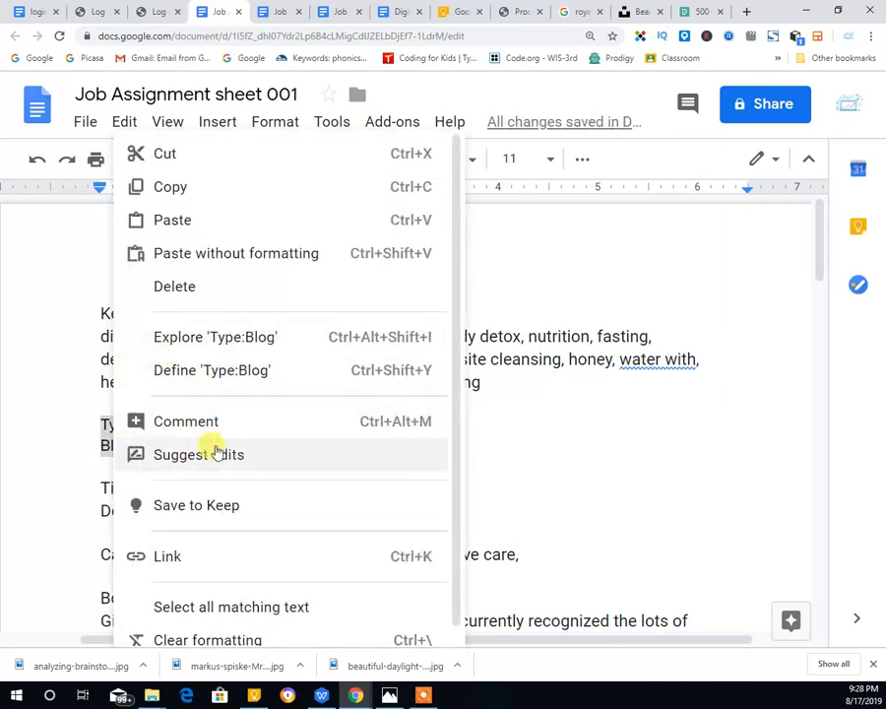
pyautogui.click(166, 188)
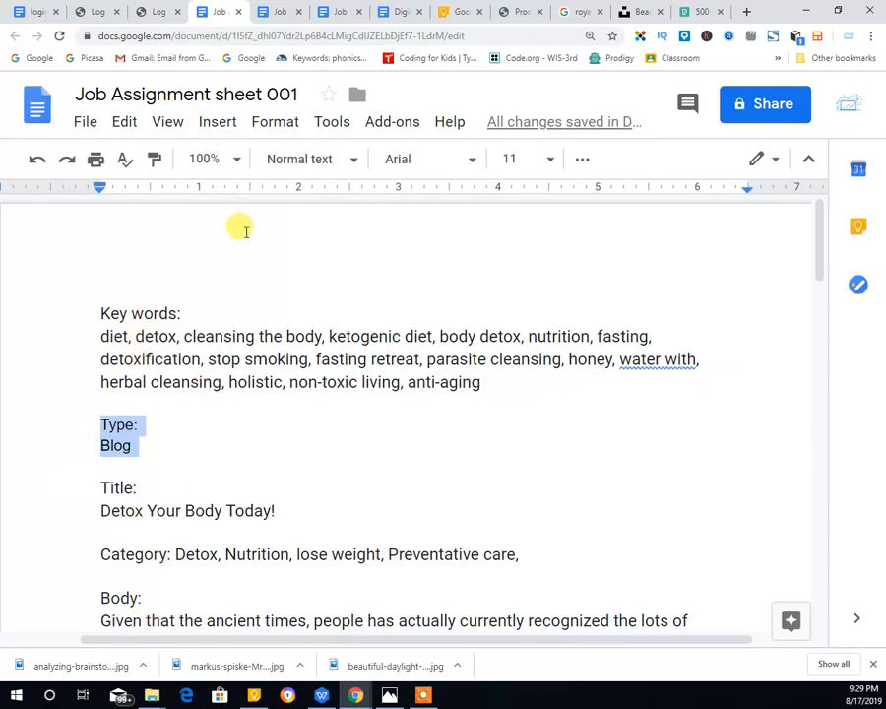
# Review the assignment sheet's key words, type, title, category and body text.
pyautogui.scroll(-4, 241, 286)
pyautogui.scroll(-7, 250, 308)
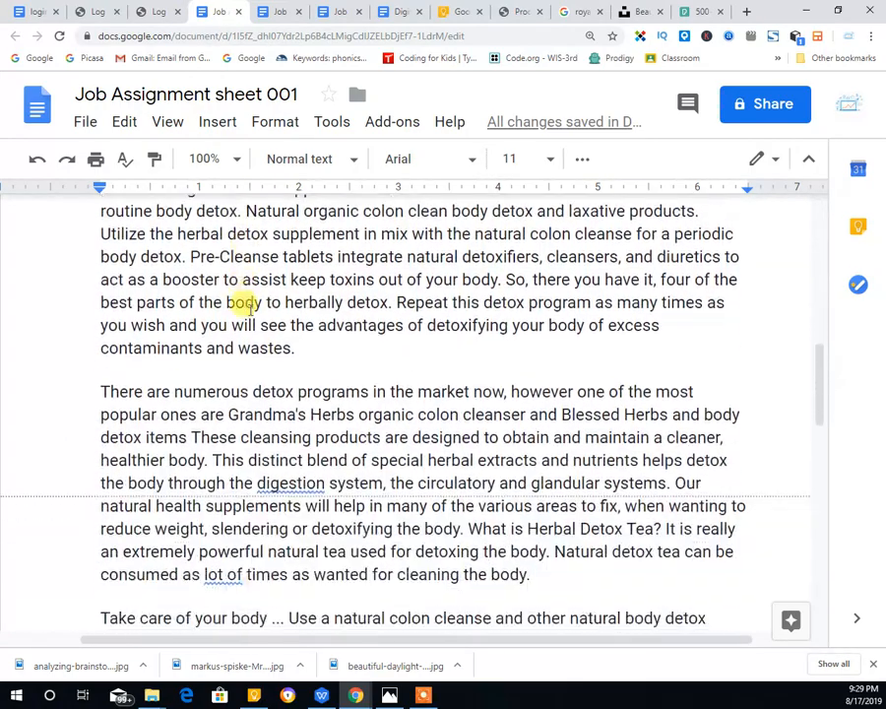
pyautogui.scroll(4, 242, 337)
pyautogui.scroll(9, 242, 335)
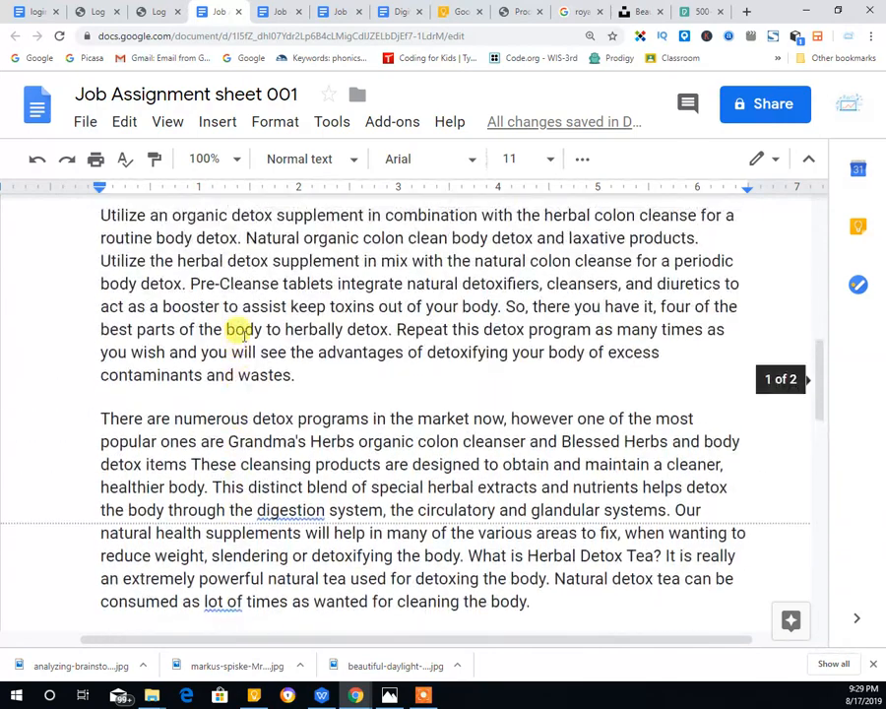
pyautogui.scroll(1, 241, 335)
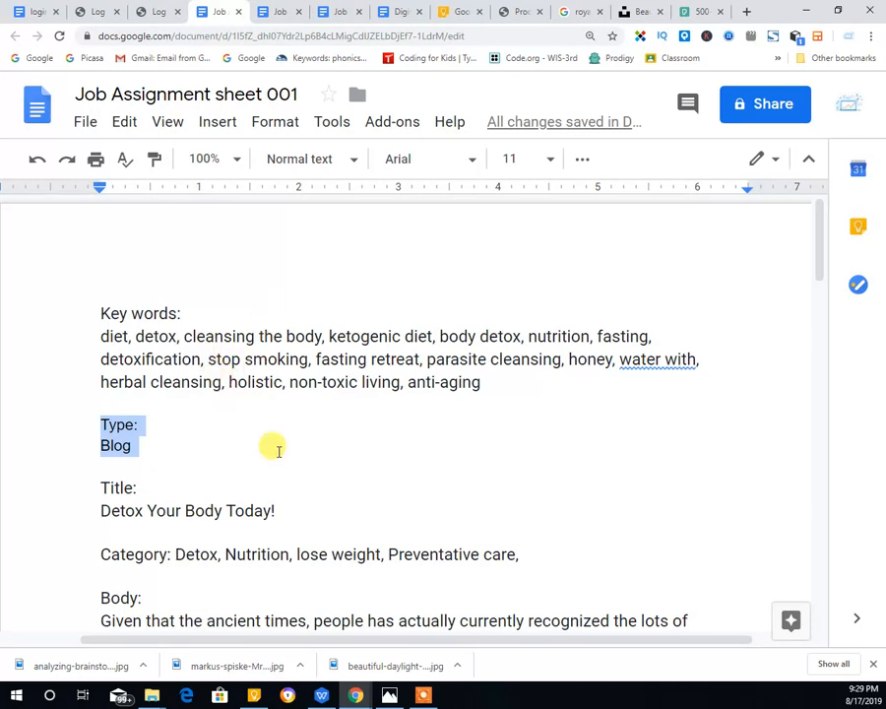
pyautogui.scroll(-3, 420, 354)
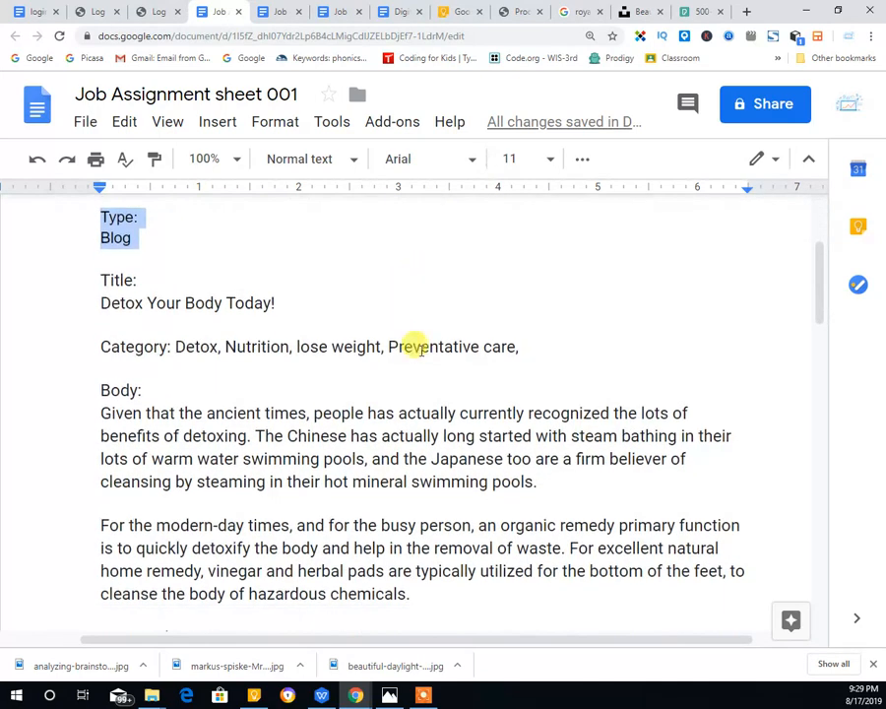
pyautogui.scroll(3, 420, 349)
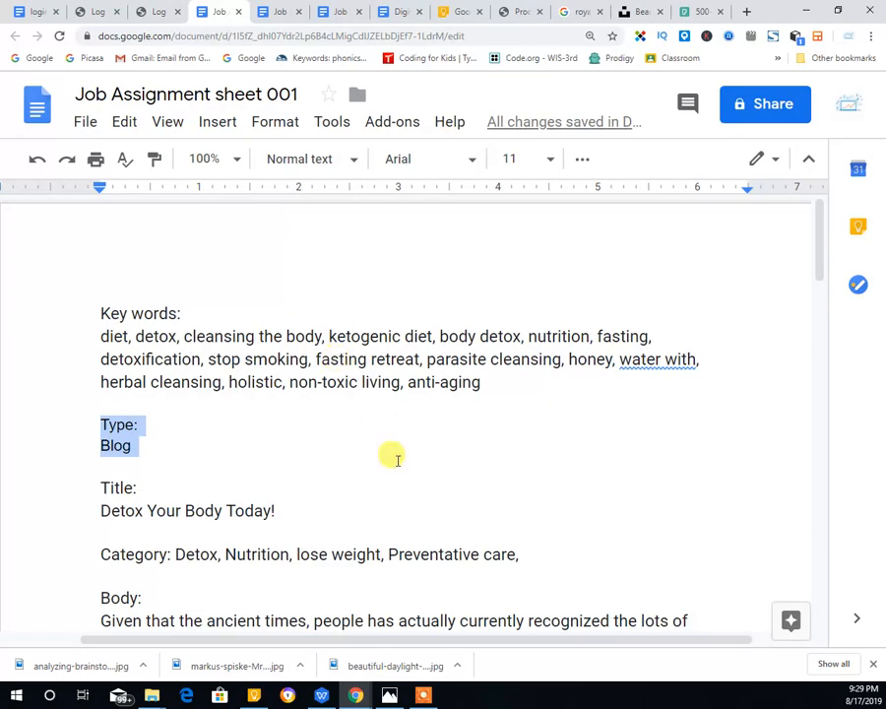
pyautogui.scroll(-6, 384, 448)
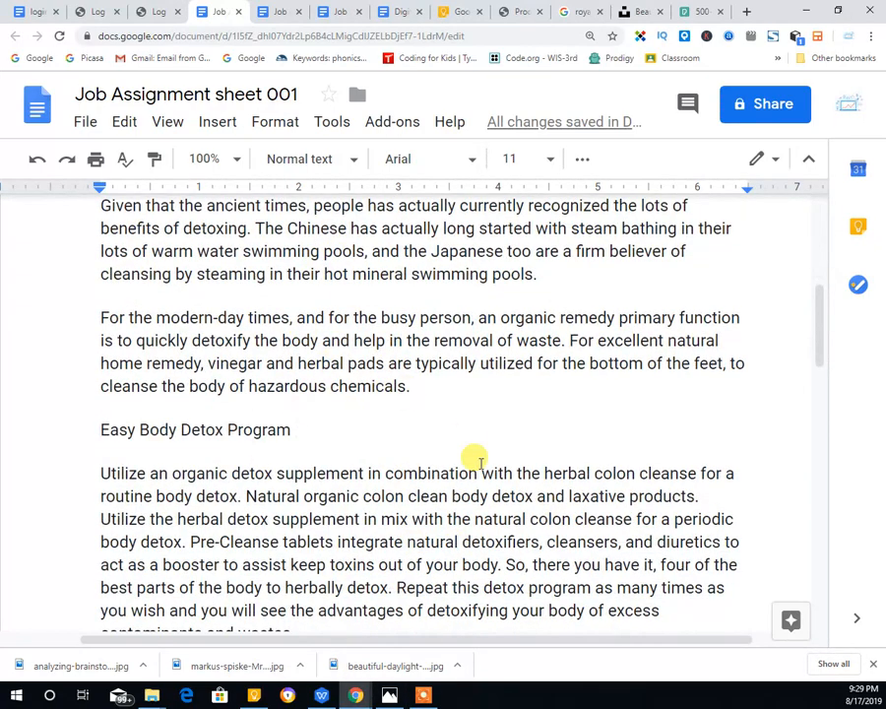
pyautogui.scroll(6, 192, 382)
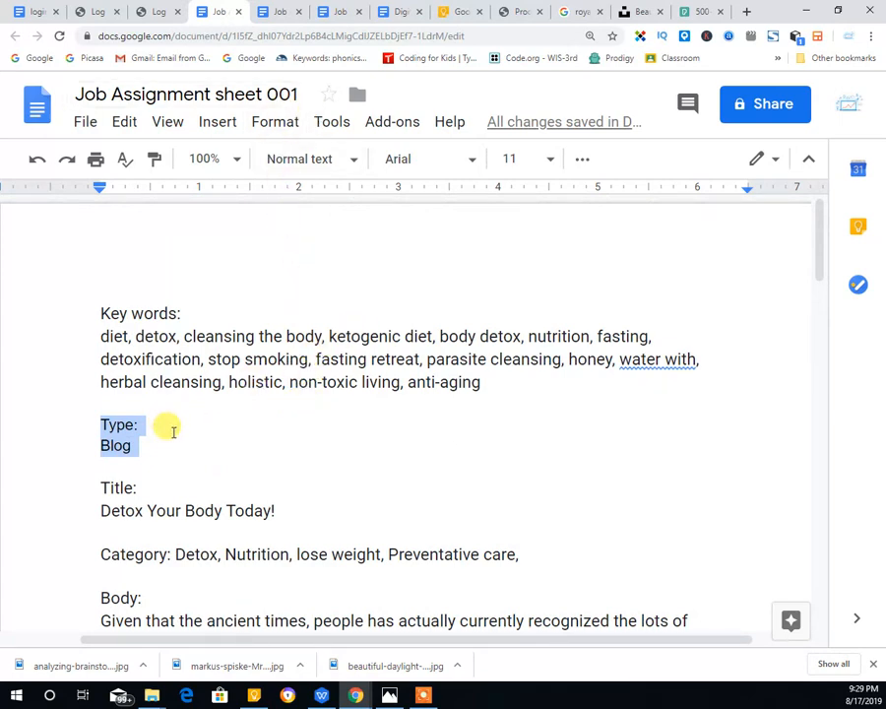
pyautogui.scroll(-3, 197, 419)
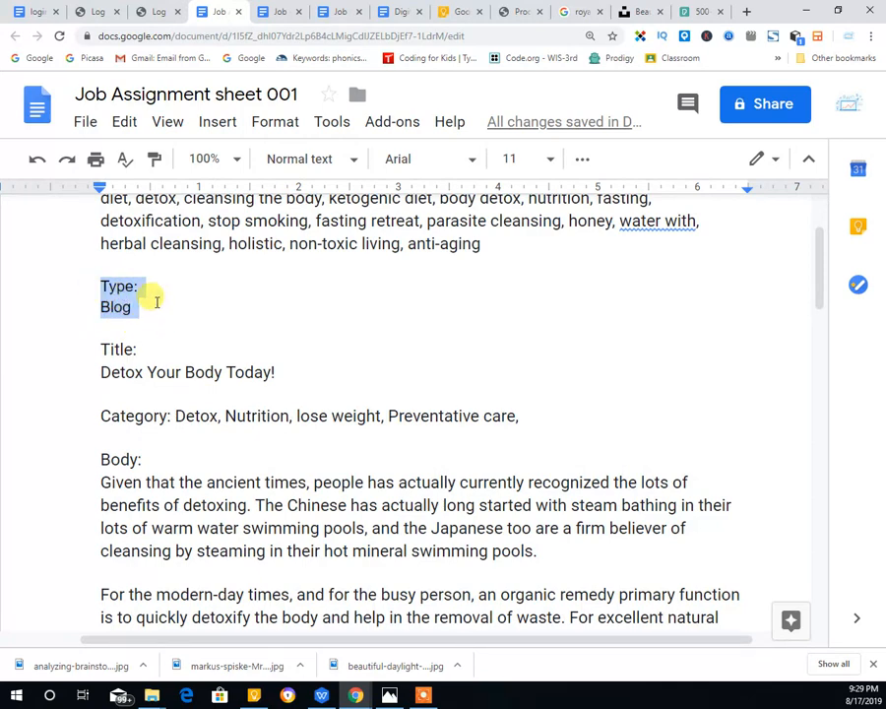
pyautogui.click(154, 305)
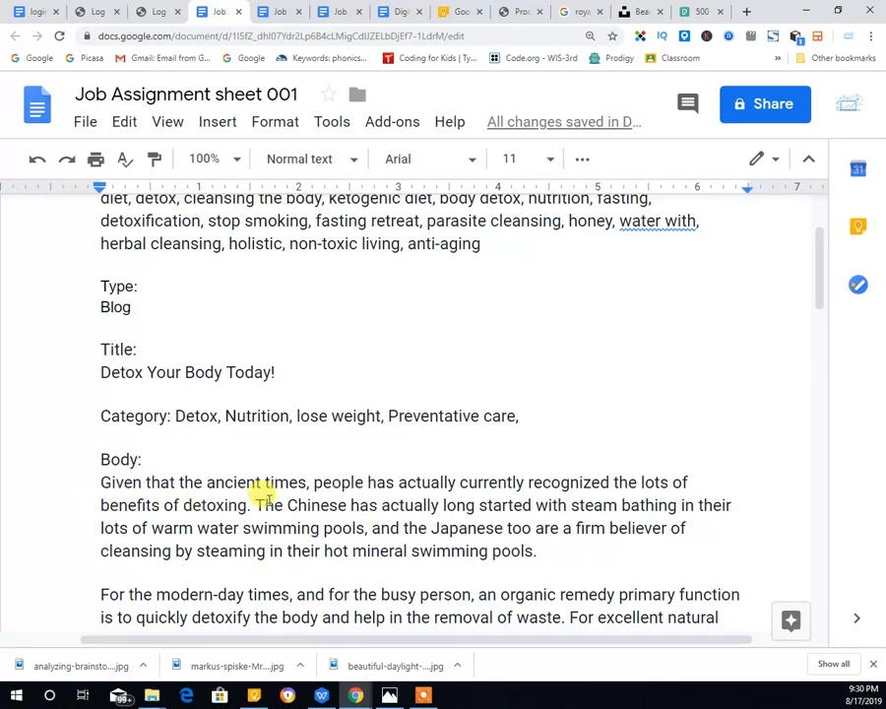
pyautogui.scroll(-5, 262, 496)
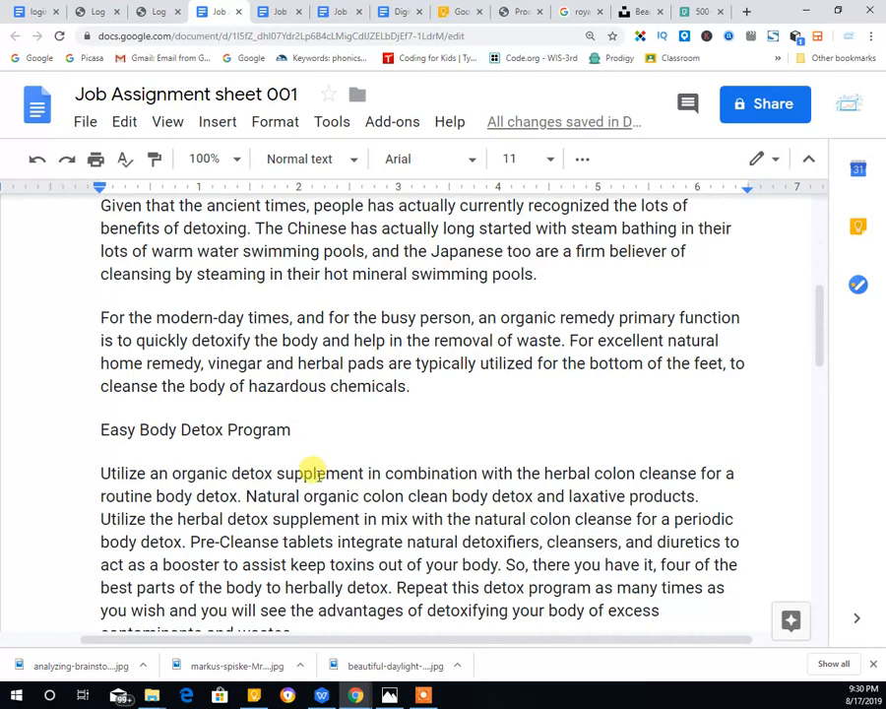
pyautogui.scroll(-5, 313, 472)
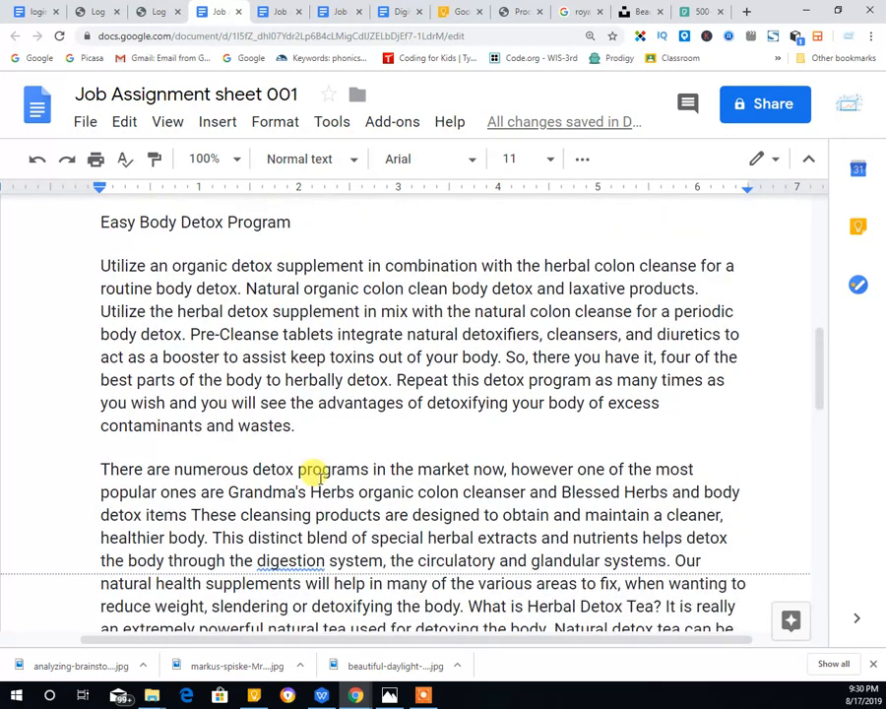
pyautogui.scroll(10, 313, 473)
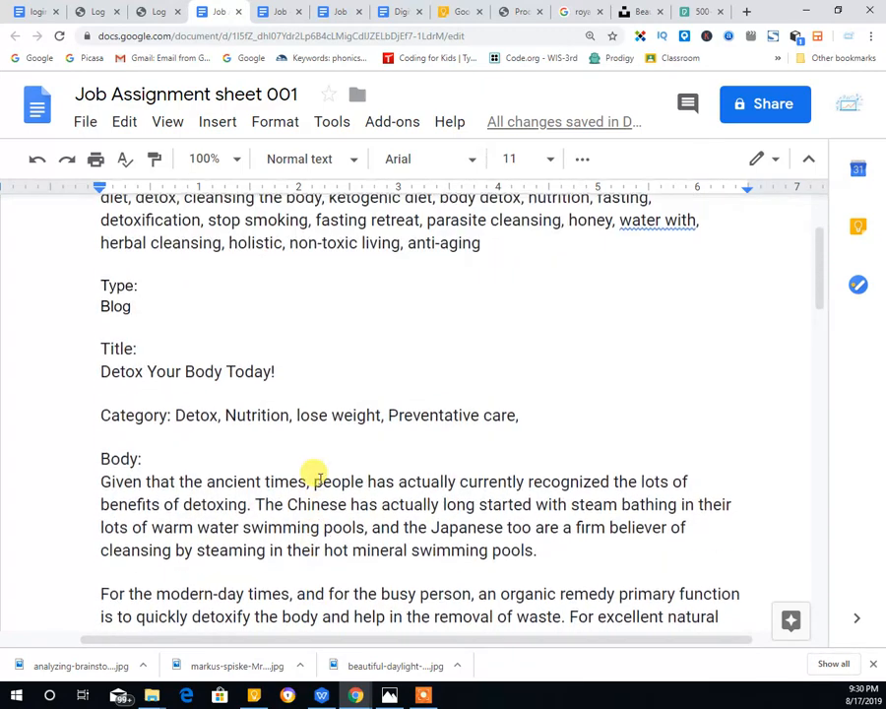
pyautogui.scroll(-8, 313, 473)
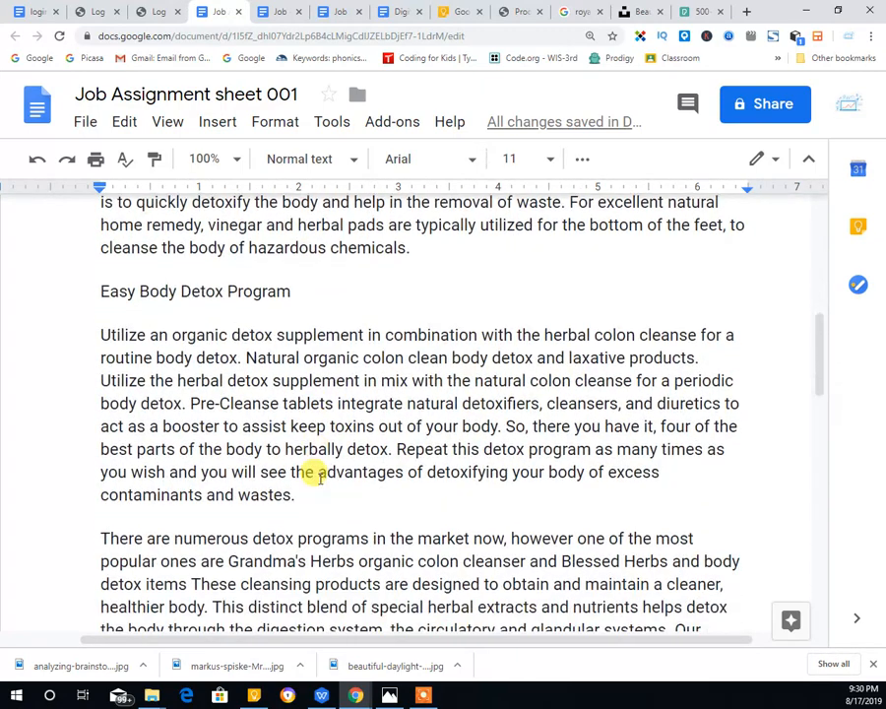
pyautogui.scroll(5, 313, 472)
pyautogui.scroll(4, 313, 473)
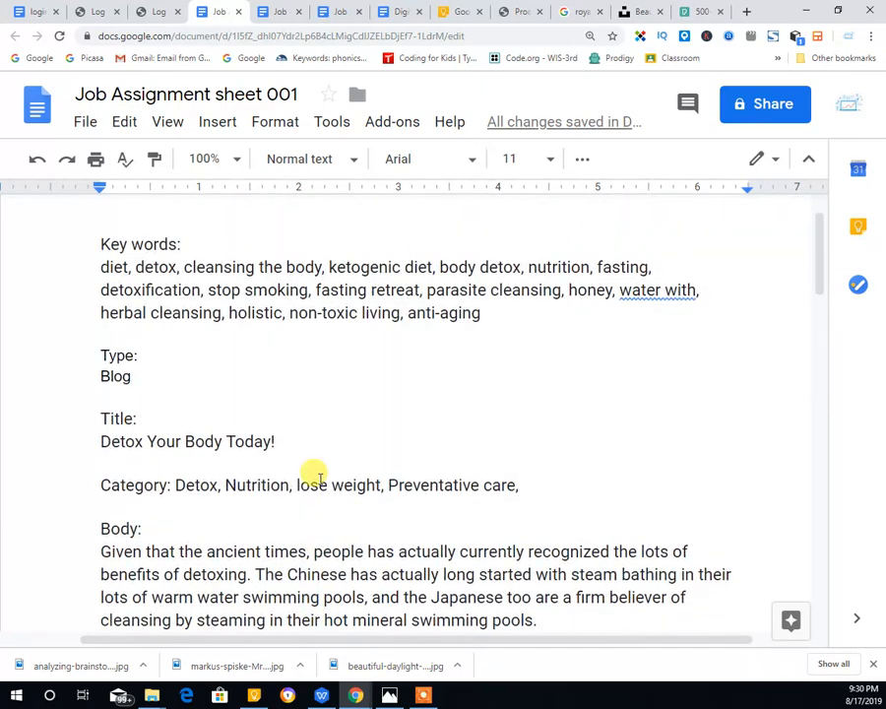
pyautogui.scroll(-3, 314, 473)
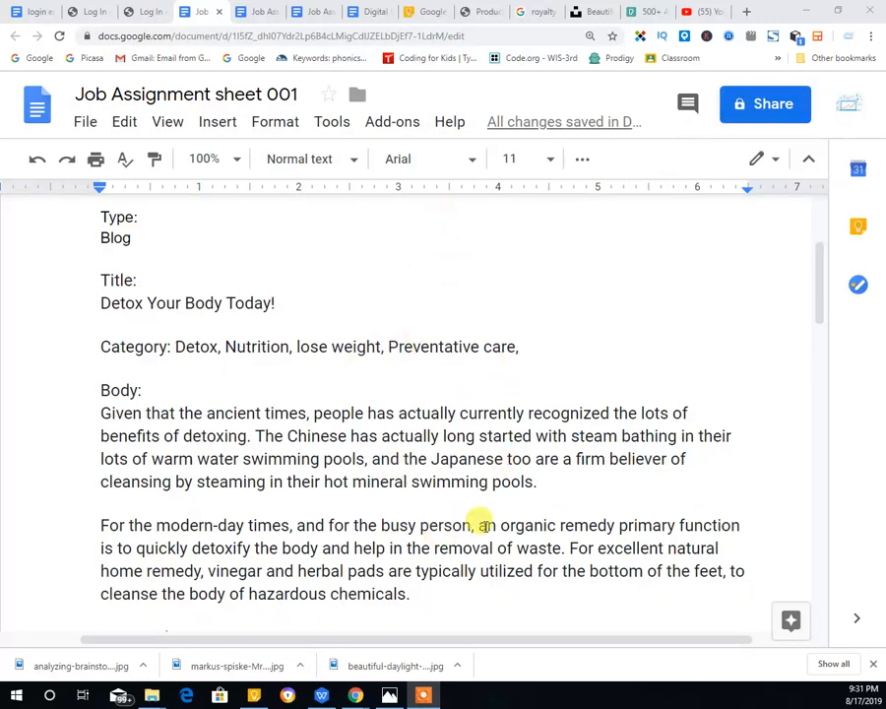
pyautogui.scroll(-3, 487, 469)
pyautogui.scroll(-1, 485, 467)
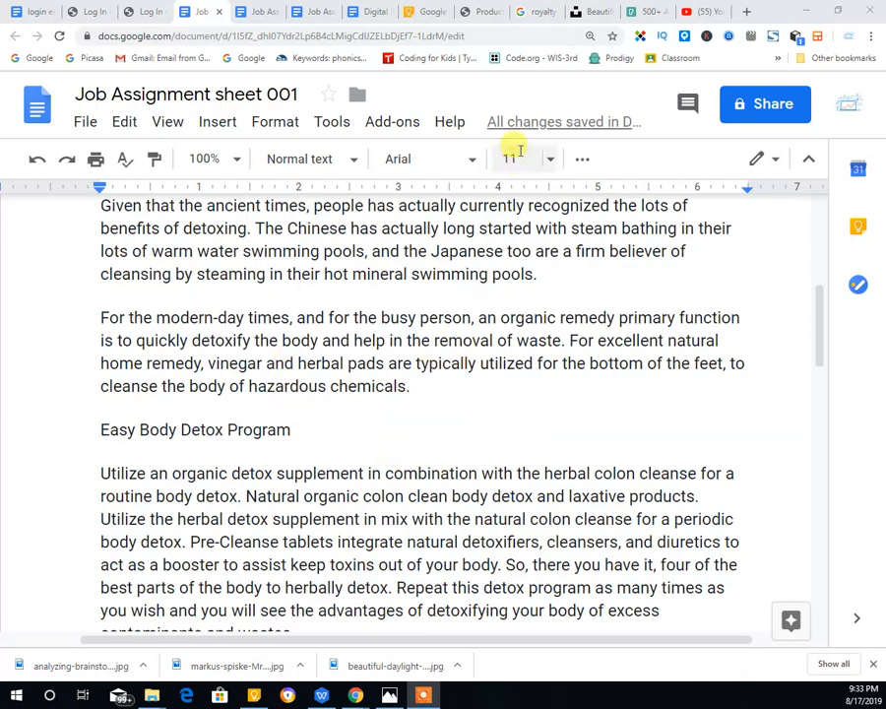
# Go to the royalty free images search results and look over the open Unsplash homepage.
pyautogui.click(530, 12)
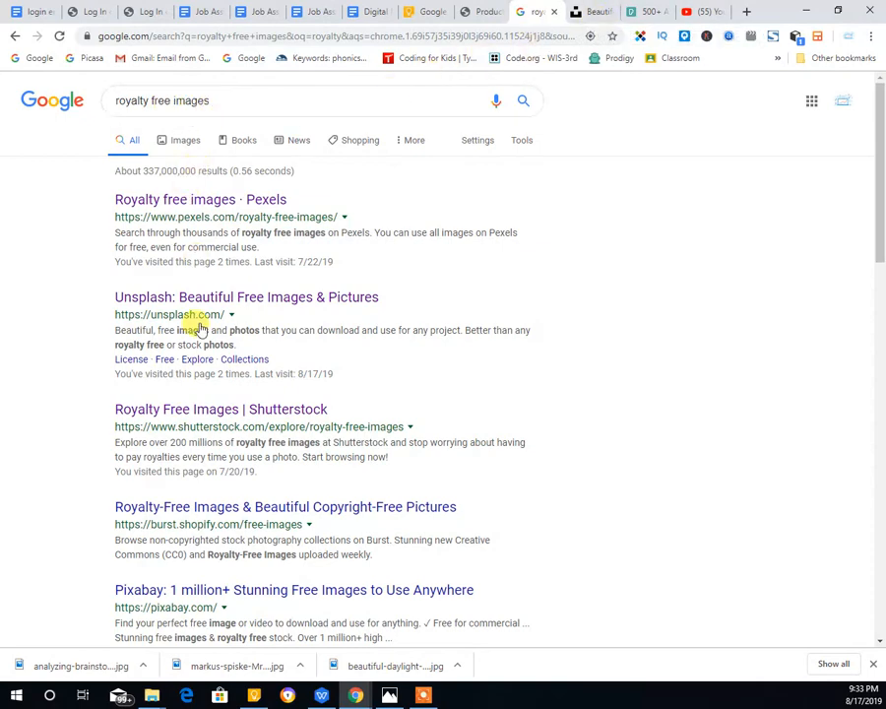
pyautogui.click(594, 11)
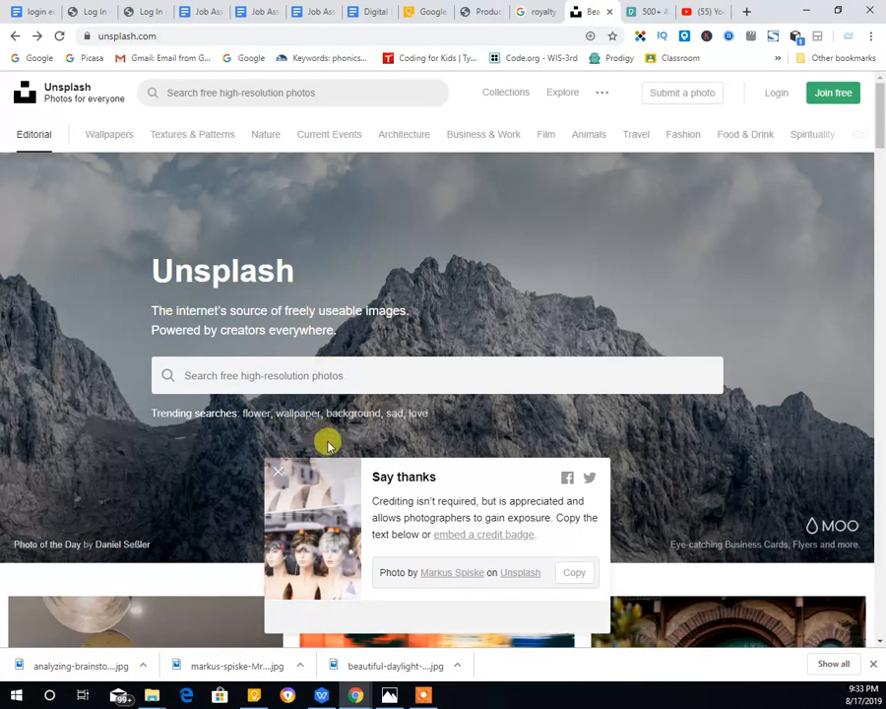
pyautogui.scroll(-5, 634, 240)
pyautogui.scroll(5, 637, 243)
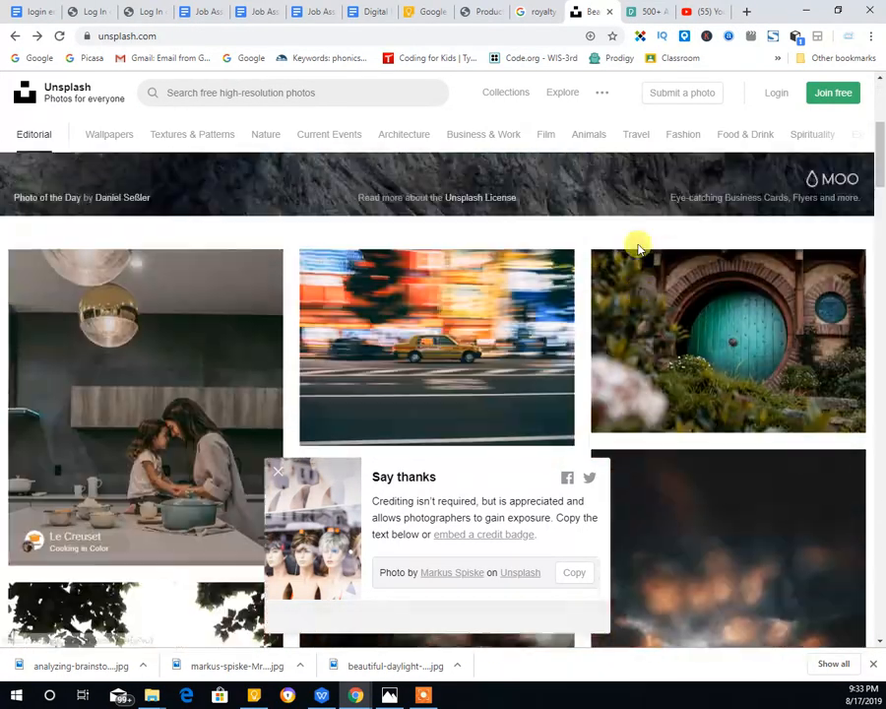
# Search Unsplash for photos using the suggested term "supplement".
pyautogui.click(489, 376)
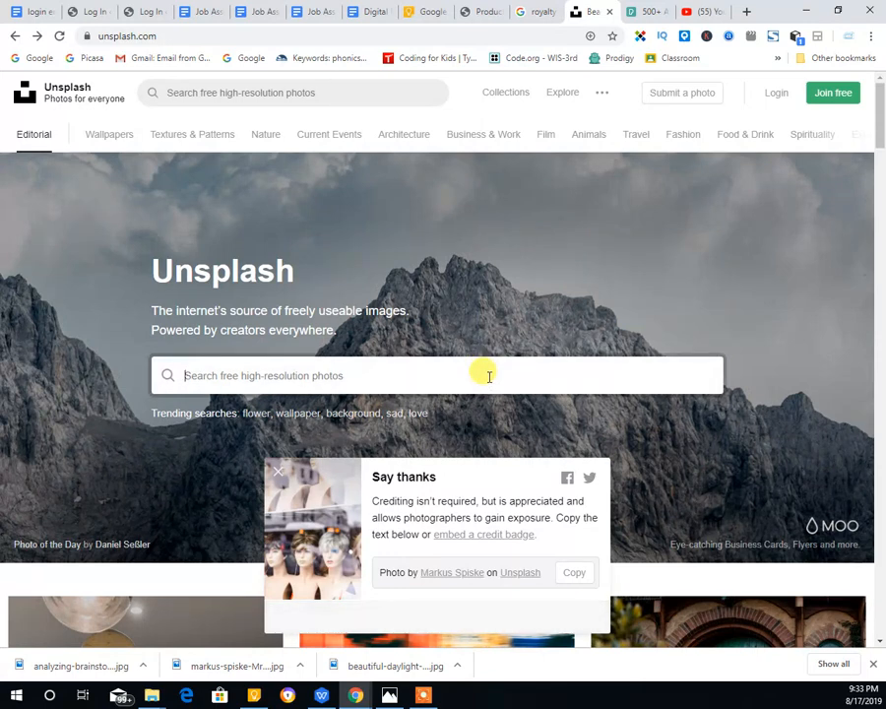
pyautogui.write('su')
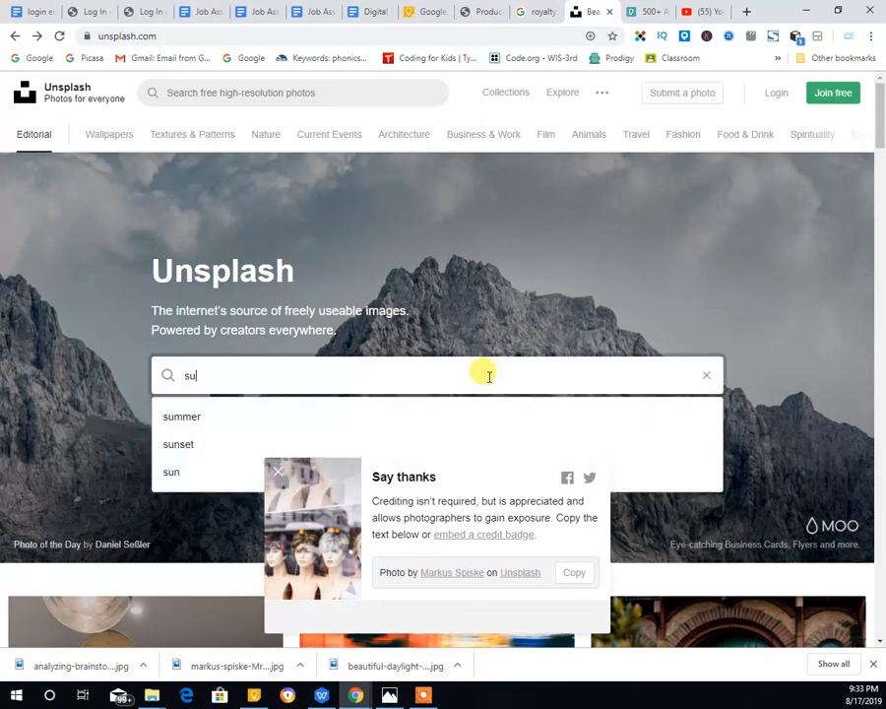
pyautogui.write('pp')
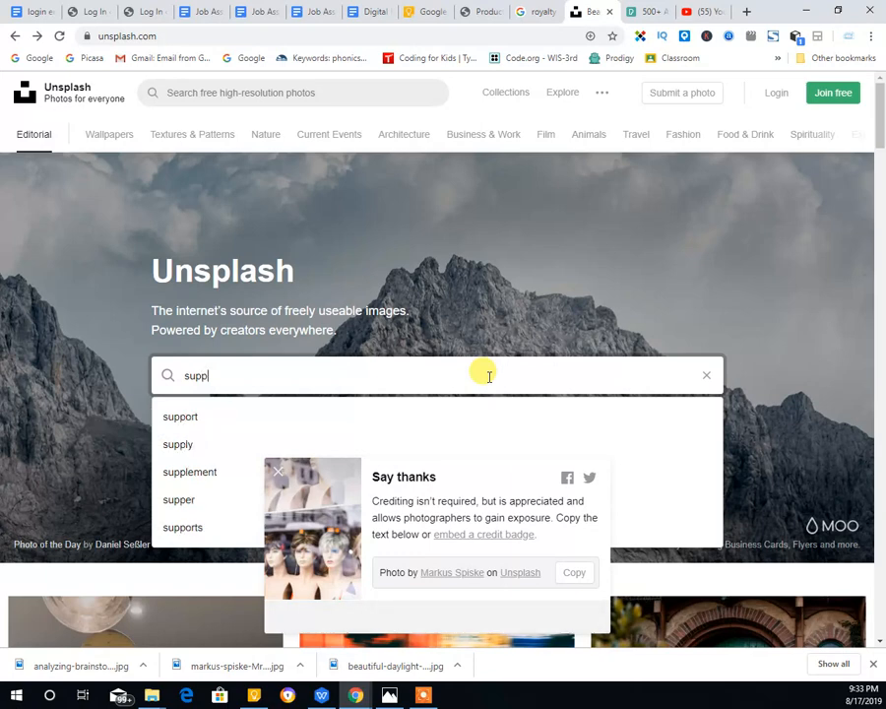
pyautogui.write('pliment')
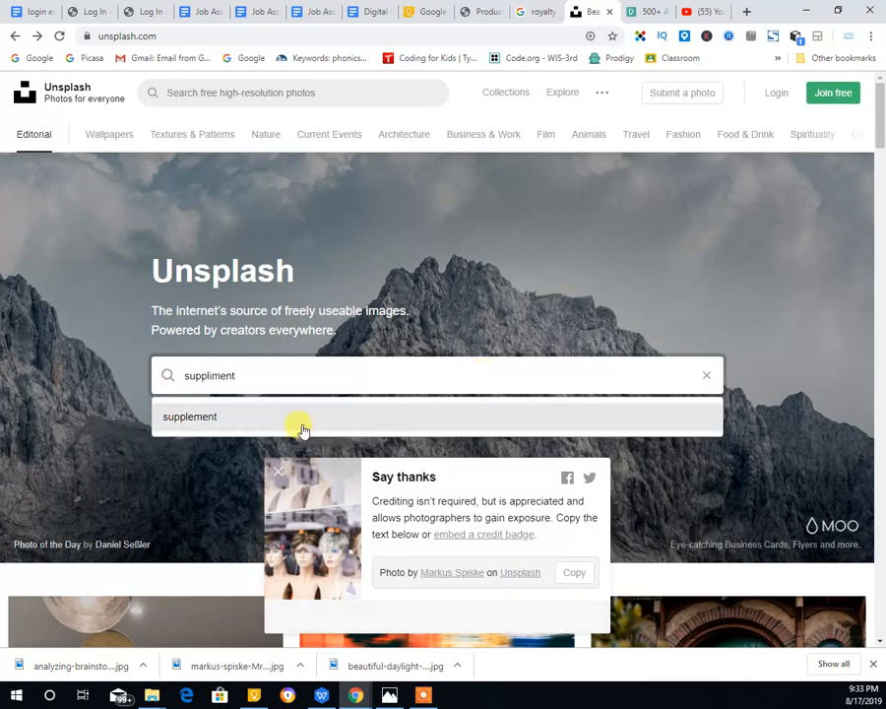
pyautogui.click(226, 419)
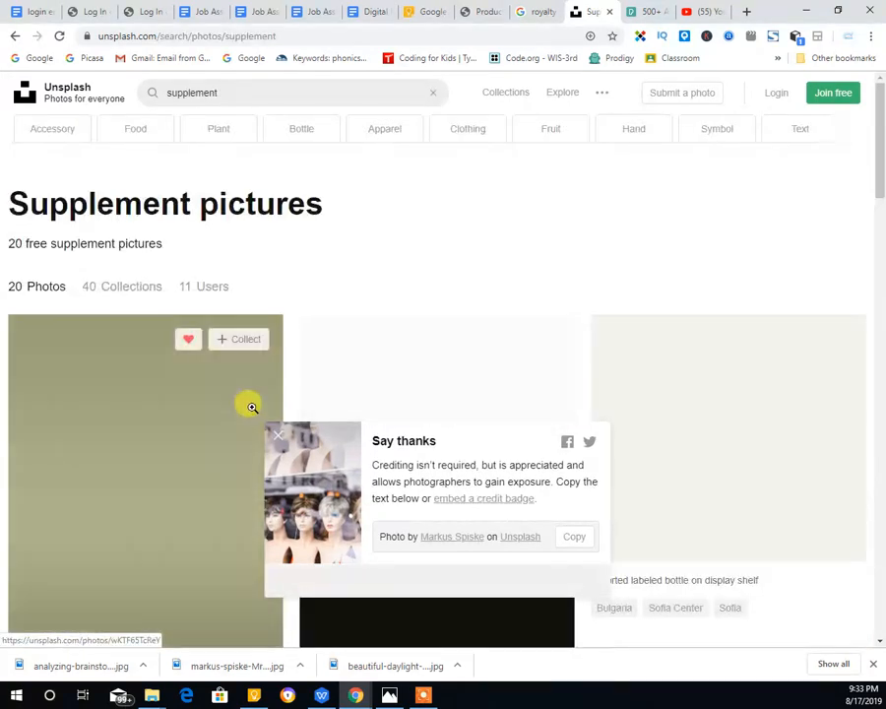
# Browse the supplement pictures on Unsplash for images that suit the blog post.
pyautogui.scroll(-8, 660, 251)
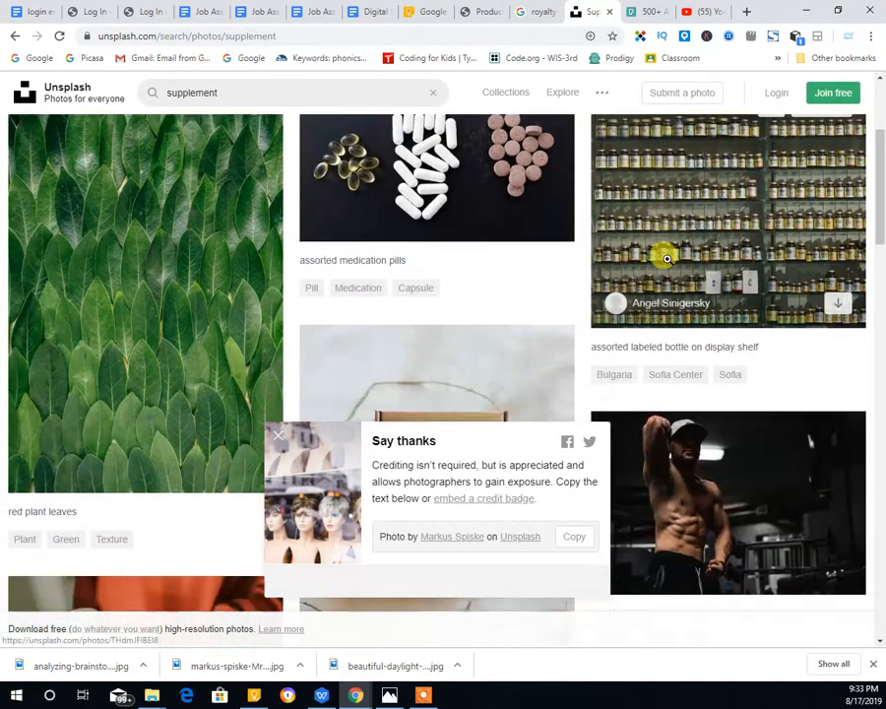
pyautogui.scroll(-4, 667, 259)
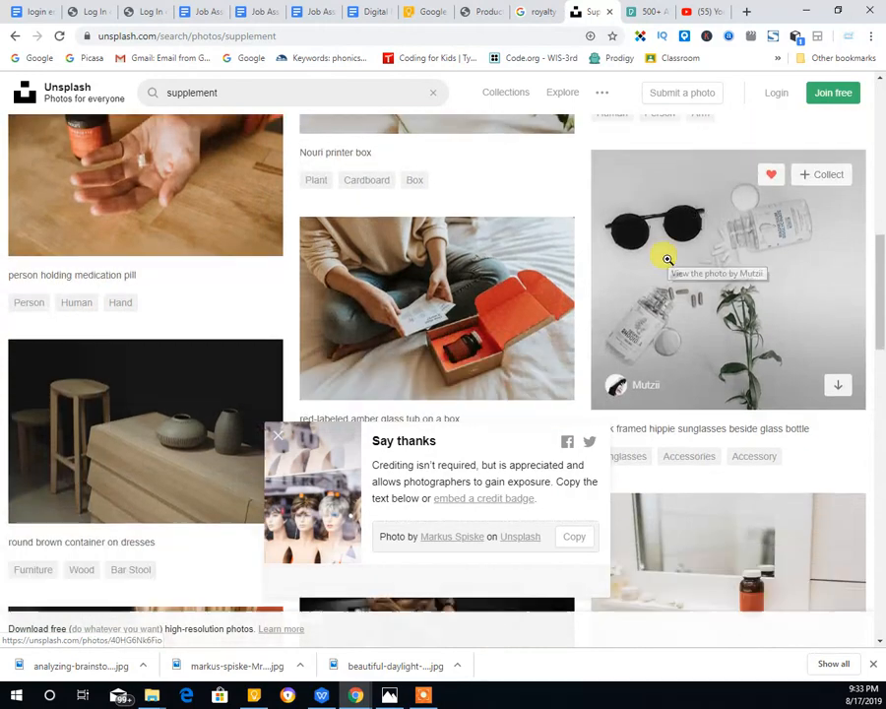
pyautogui.scroll(1, 667, 259)
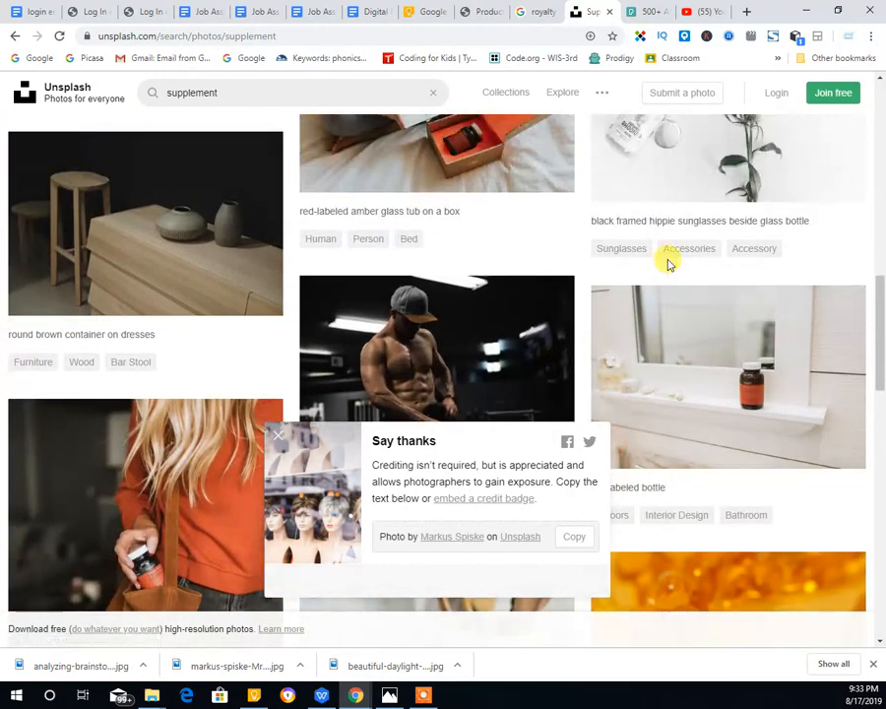
pyautogui.scroll(-6, 667, 259)
pyautogui.scroll(-1, 667, 261)
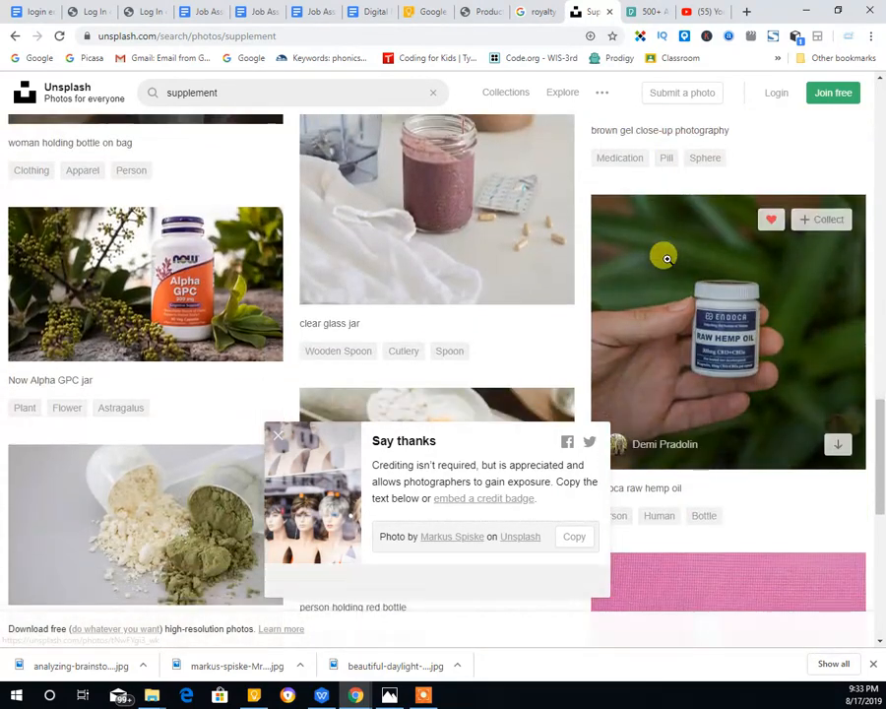
pyautogui.scroll(-2, 666, 258)
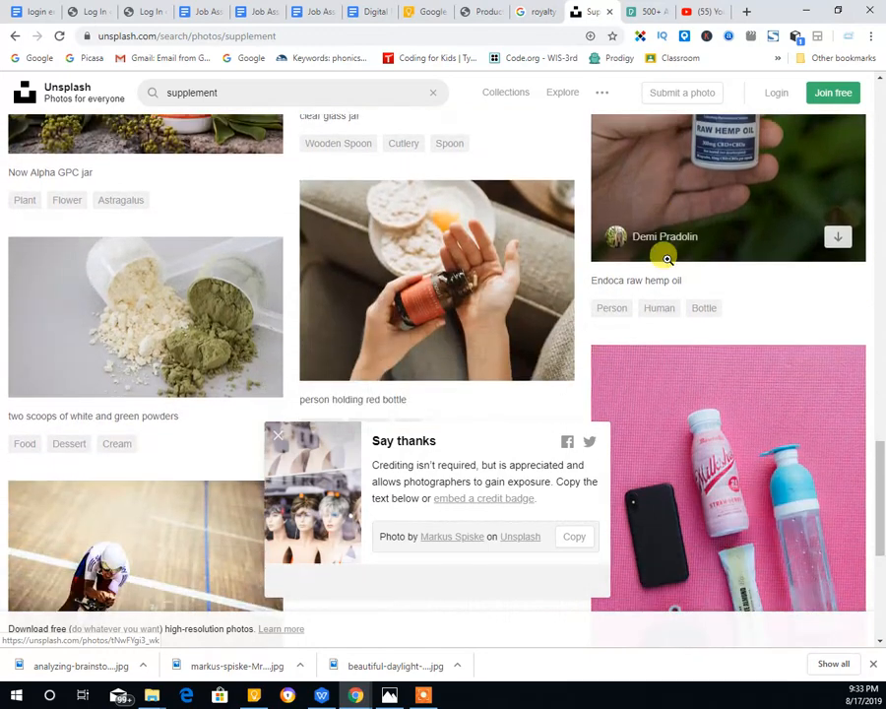
pyautogui.scroll(-2, 665, 257)
pyautogui.scroll(2, 302, 194)
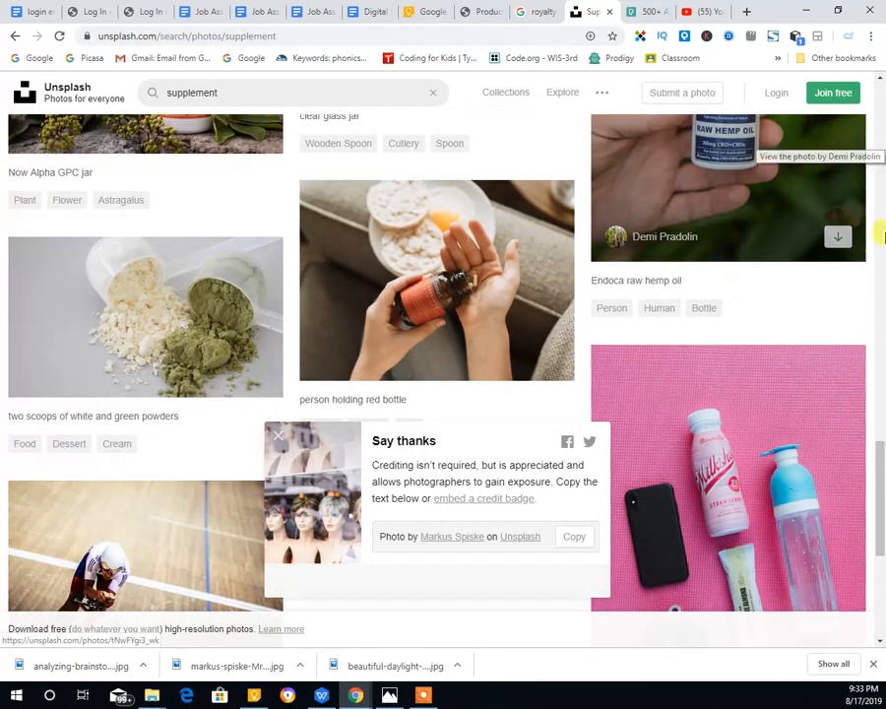
pyautogui.scroll(4, 667, 478)
pyautogui.scroll(5, 671, 481)
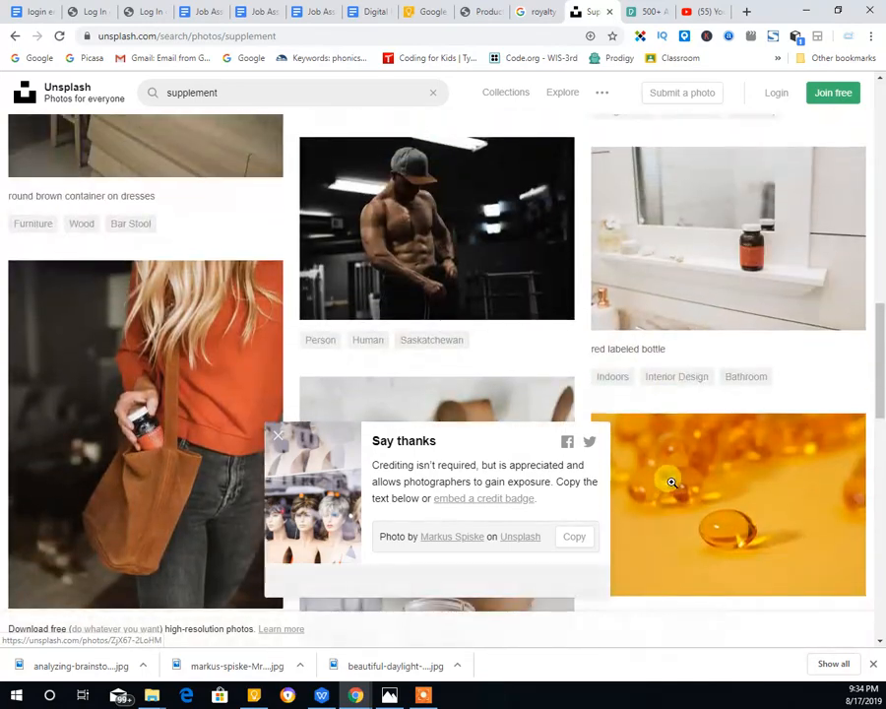
pyautogui.scroll(1, 670, 481)
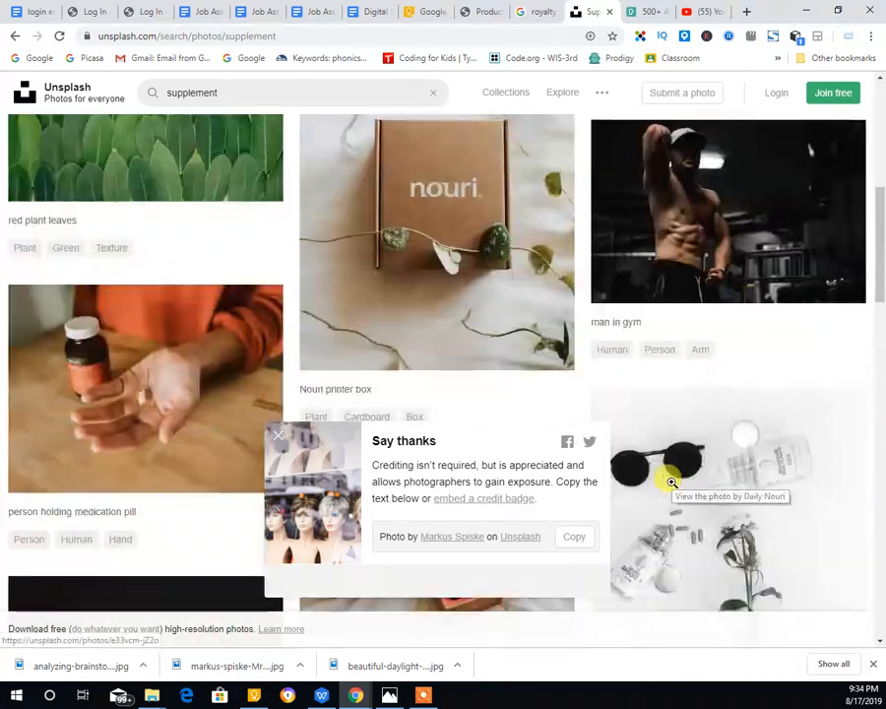
pyautogui.scroll(-6, 670, 482)
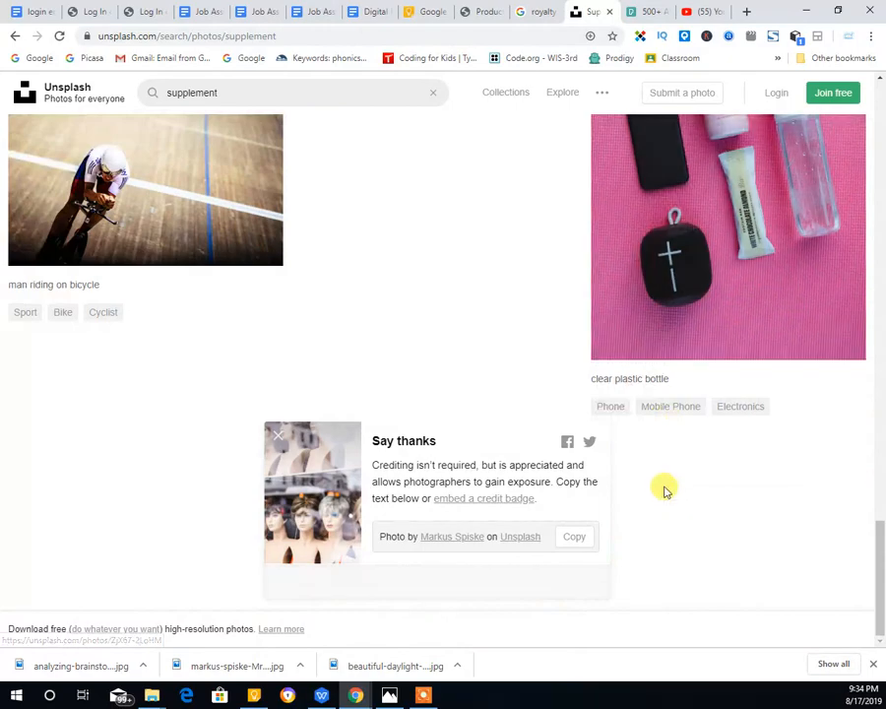
pyautogui.scroll(10, 586, 364)
pyautogui.scroll(10, 588, 350)
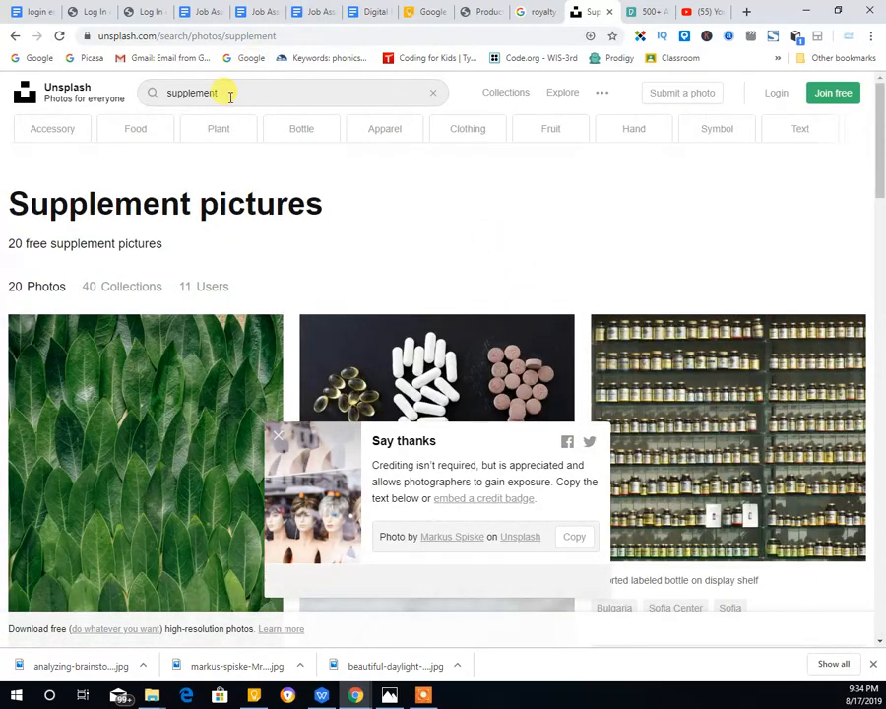
# Replace the Unsplash search with the suggested term "long haired girl" and glance through the photos.
pyautogui.doubleClick(226, 92)
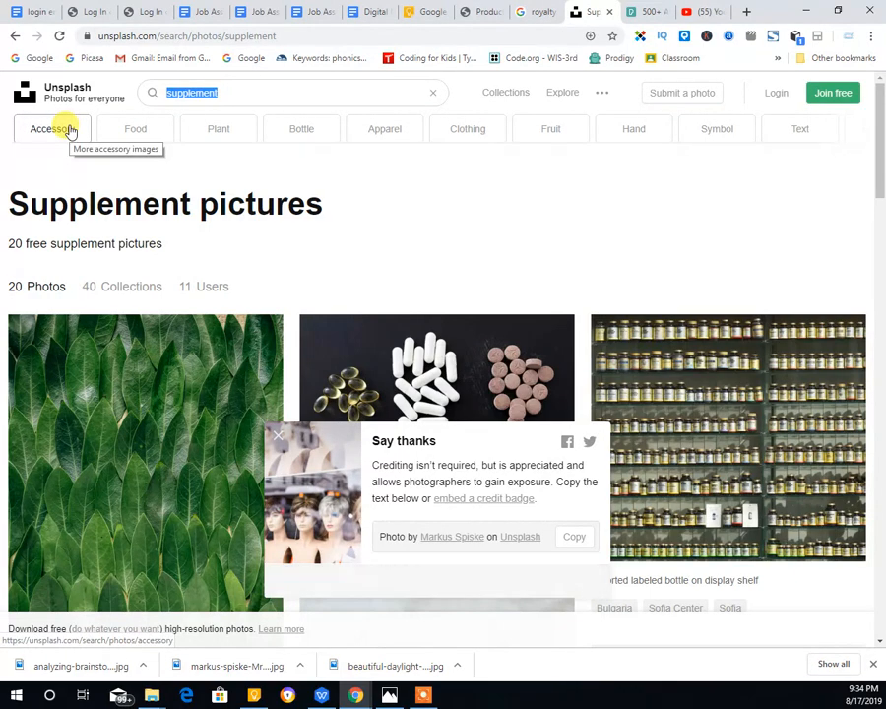
pyautogui.write('ha')
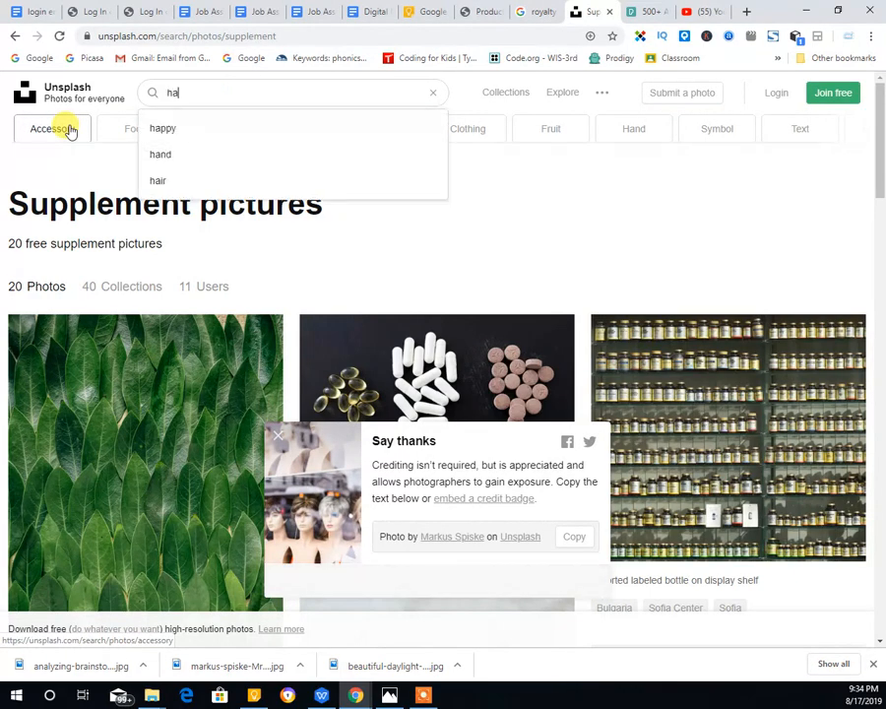
pyautogui.write('ir ext')
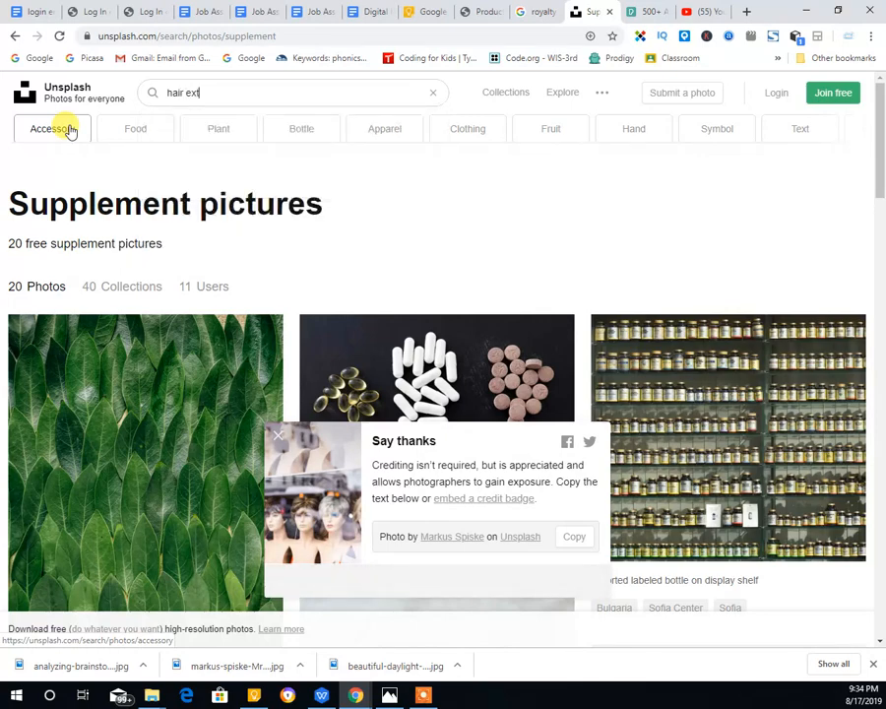
pyautogui.press('BackSpace')
pyautogui.press('BackSpace')
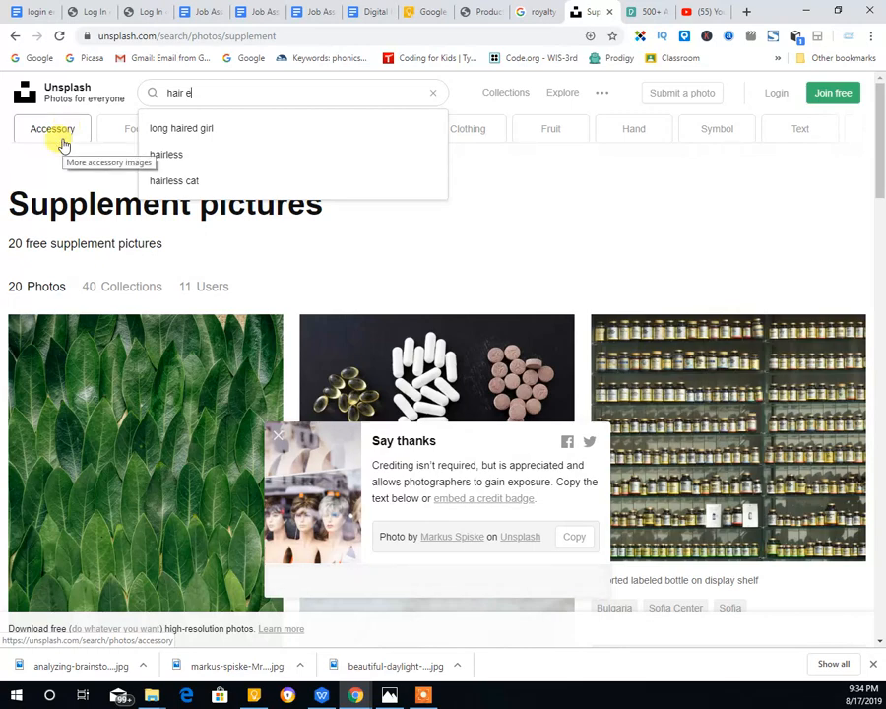
pyautogui.click(181, 132)
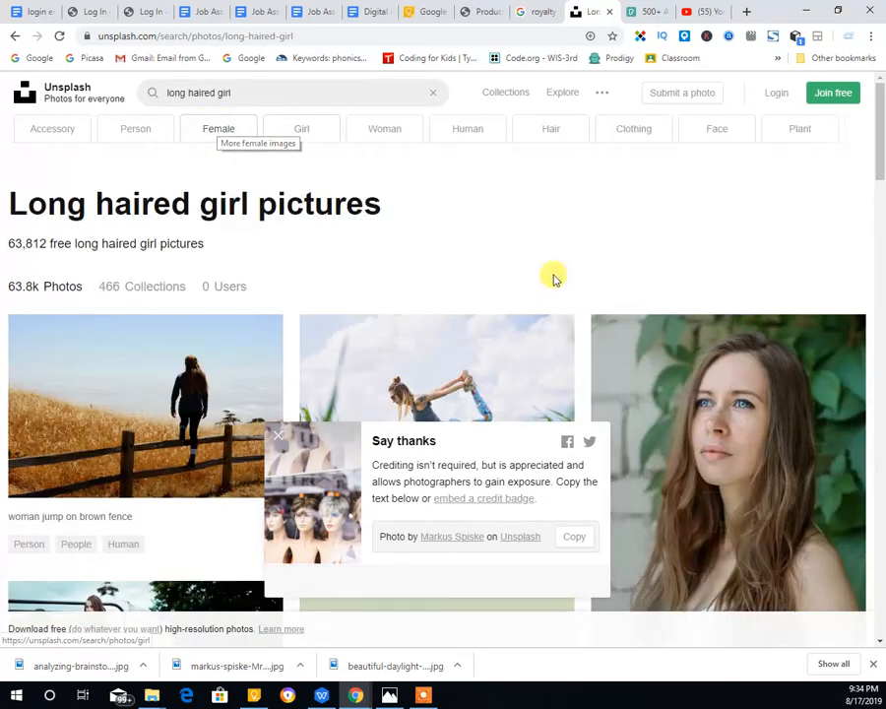
pyautogui.scroll(-7, 626, 335)
pyautogui.scroll(7, 636, 342)
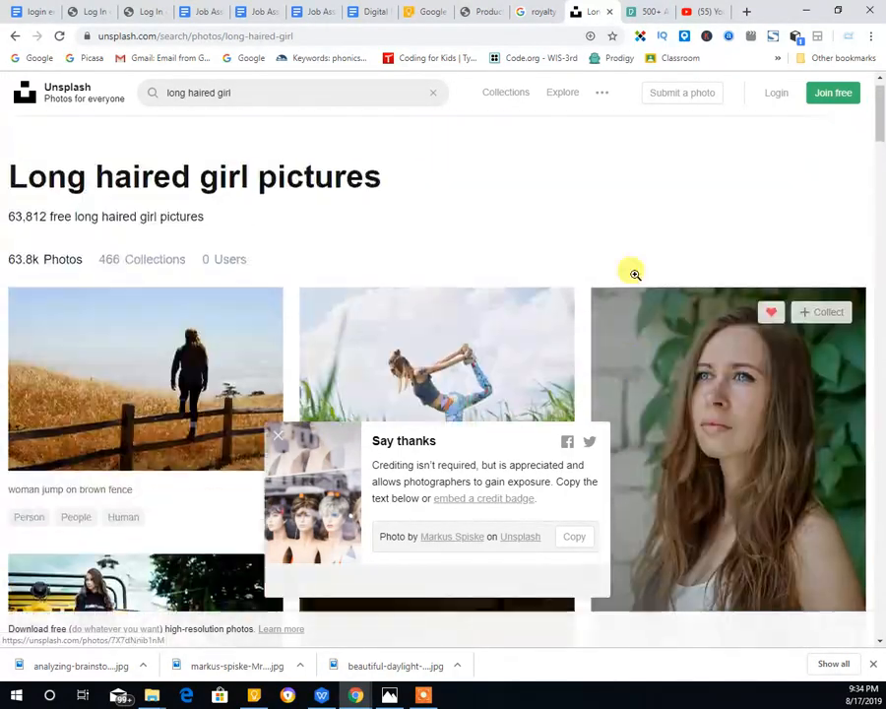
# Switch to the open Pexels page and search its photos for "hair extensions" in place of the existing term.
pyautogui.click(664, 13)
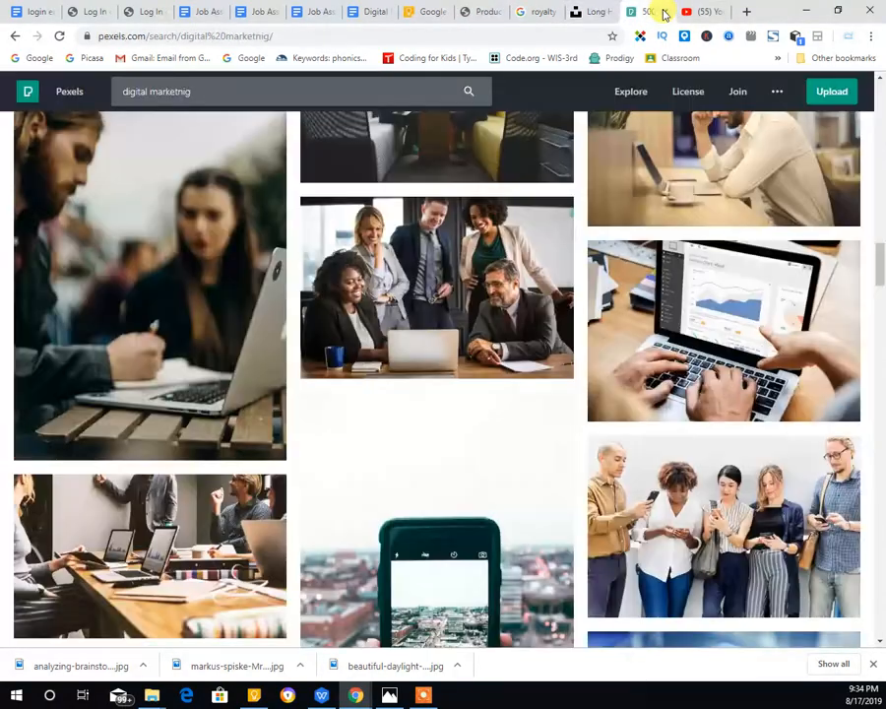
pyautogui.scroll(-5, 406, 147)
pyautogui.scroll(5, 355, 138)
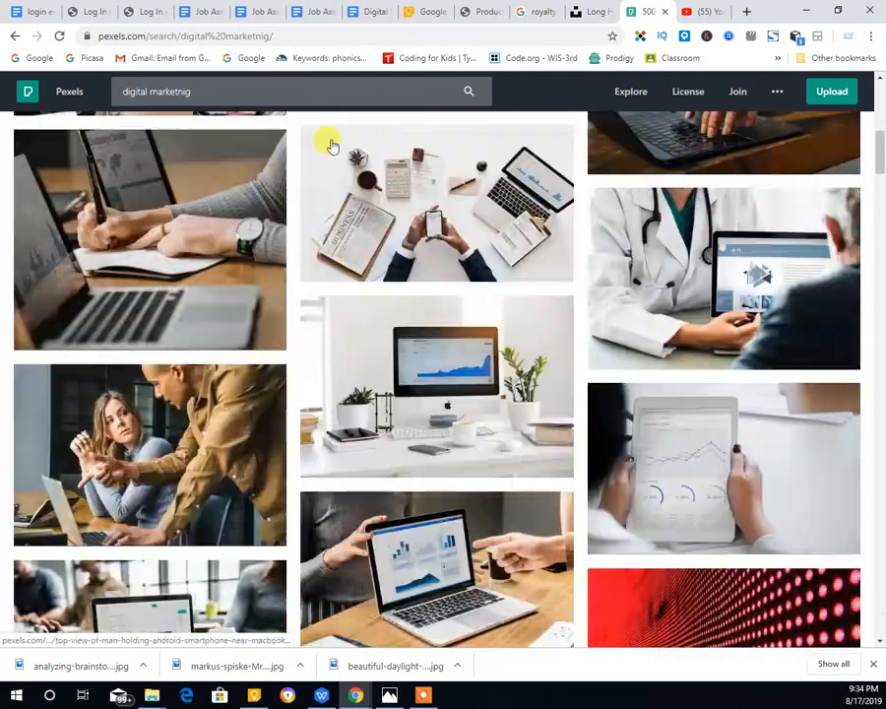
pyautogui.moveTo(269, 89); pyautogui.dragTo(104, 91)
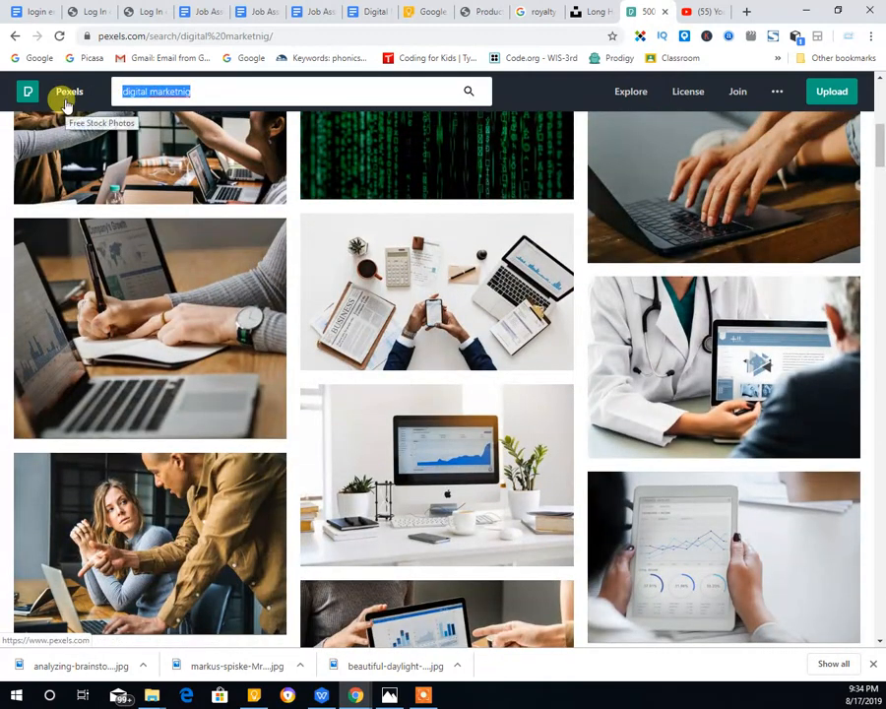
pyautogui.write('ha')
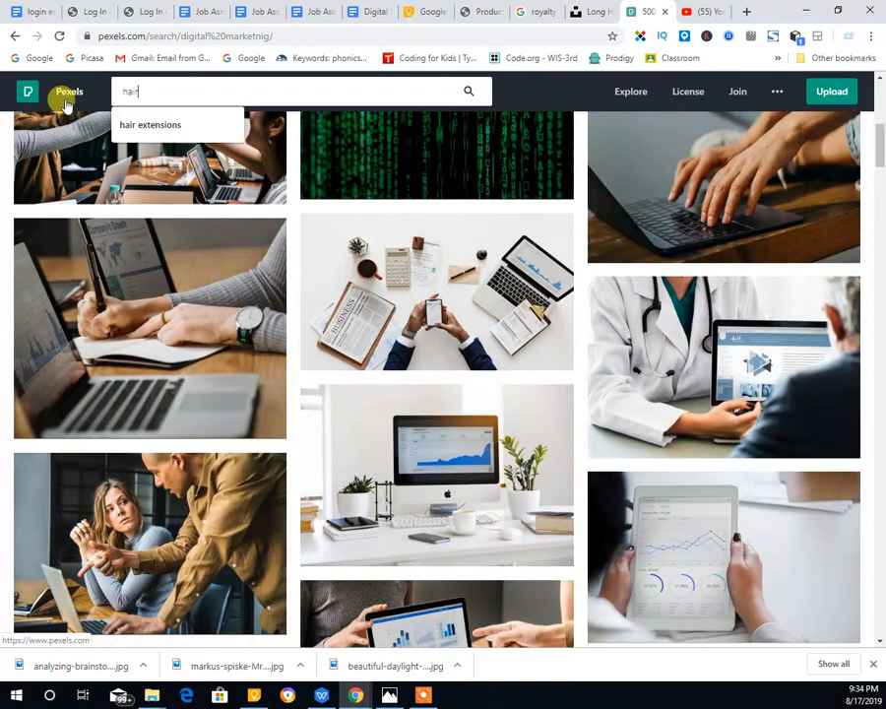
pyautogui.write('ir')
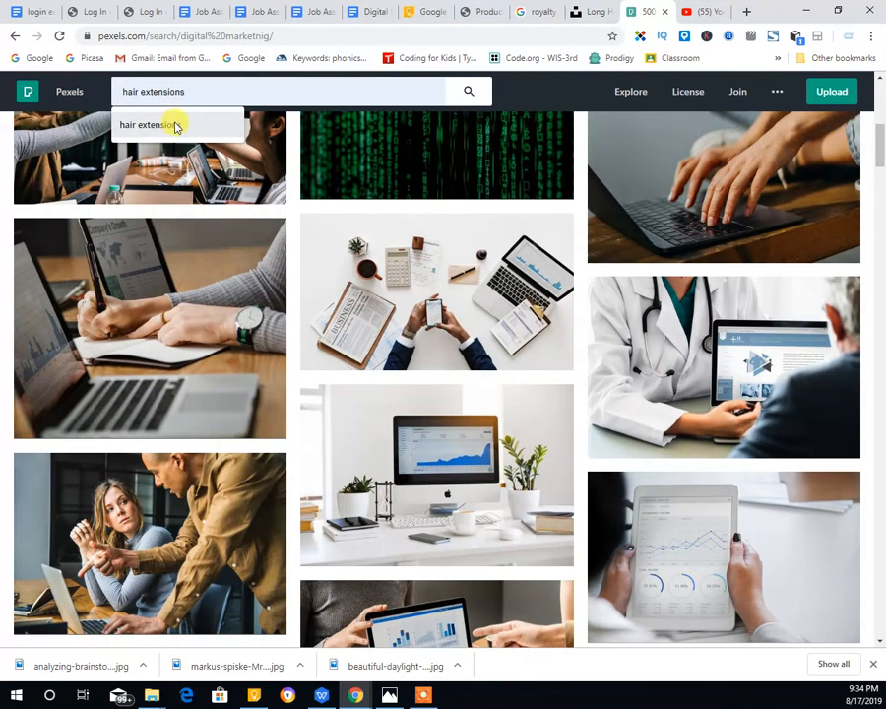
pyautogui.click(173, 126)
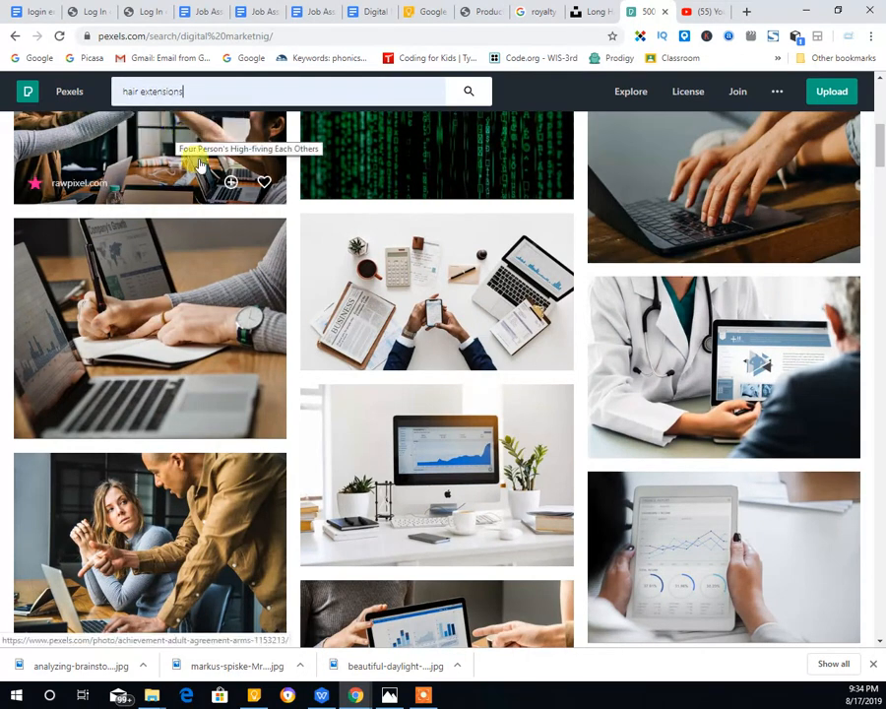
pyautogui.press('Return')
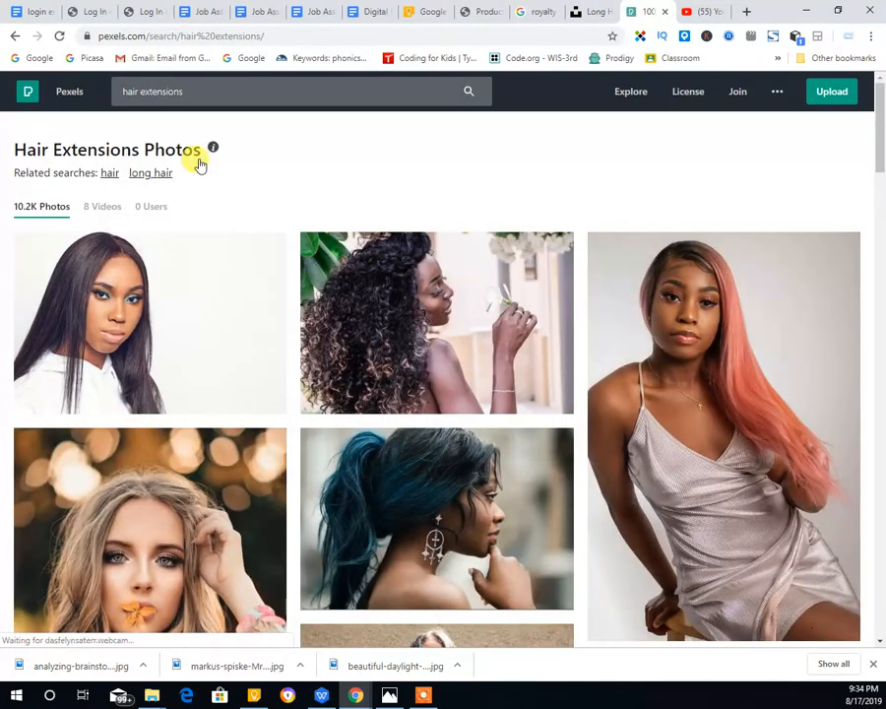
# Browse the Hair Extensions photos on Pexels for suitable blog images.
pyautogui.scroll(-5, 633, 361)
pyautogui.scroll(-10, 638, 366)
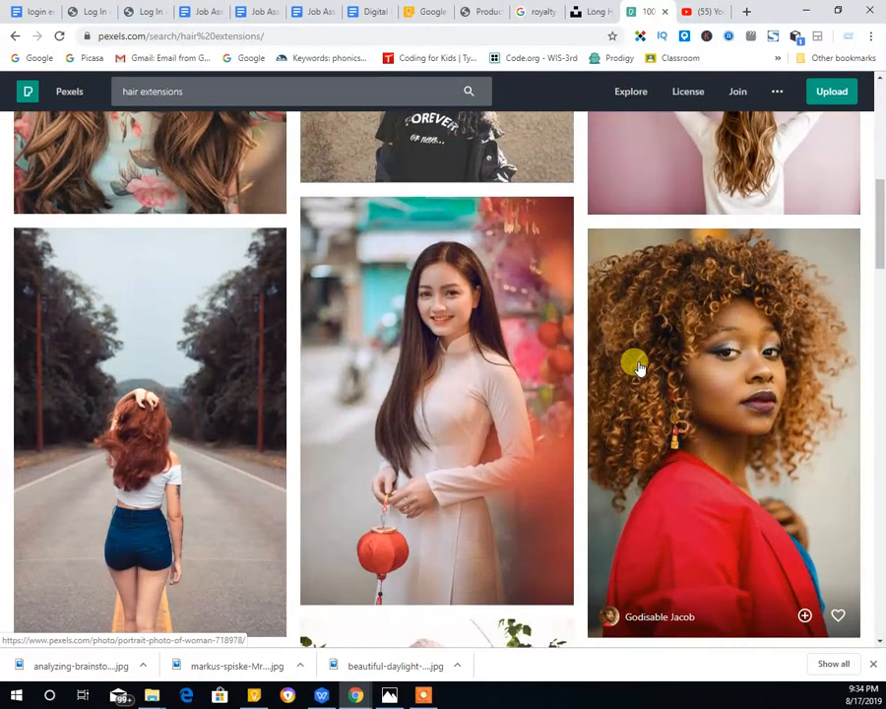
pyautogui.scroll(-10, 638, 367)
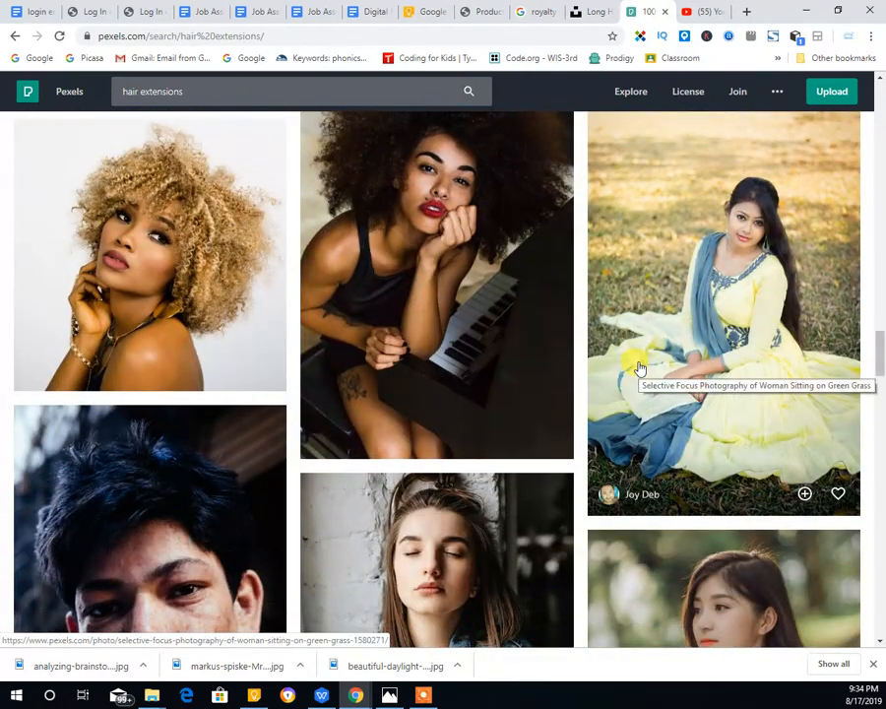
pyautogui.scroll(-8, 638, 368)
pyautogui.scroll(-10, 638, 367)
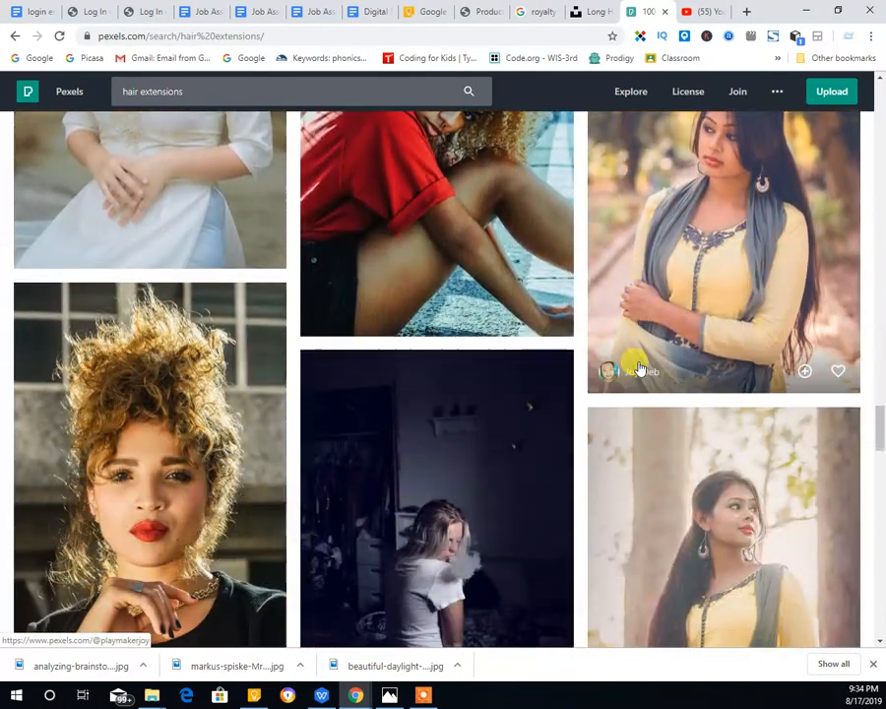
pyautogui.scroll(15, 638, 367)
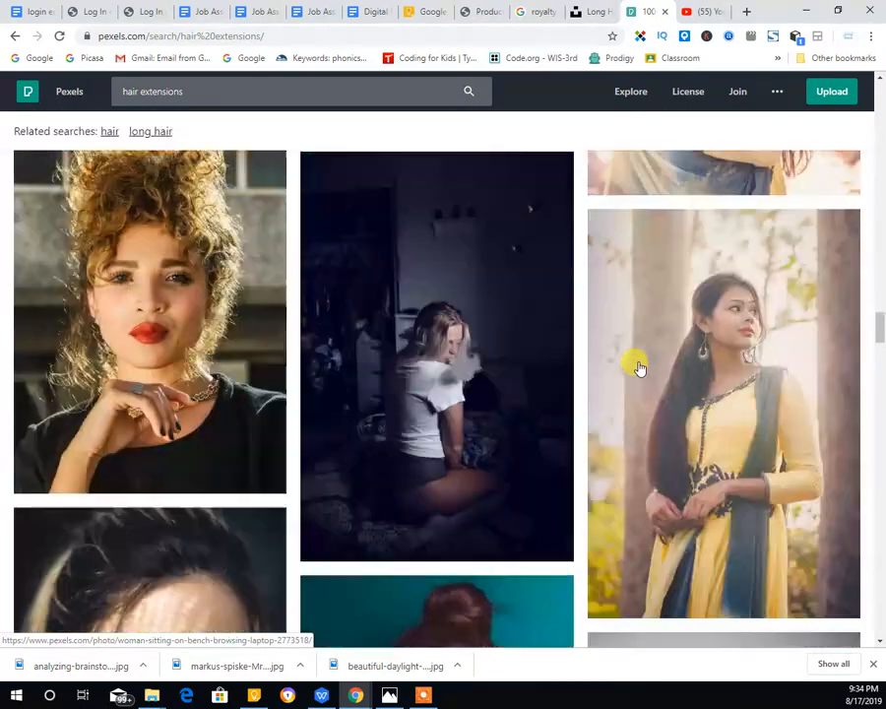
# Open the photo of the woman with long braids sitting on stairs from the Pexels hair extensions photos.
pyautogui.scroll(10, 638, 368)
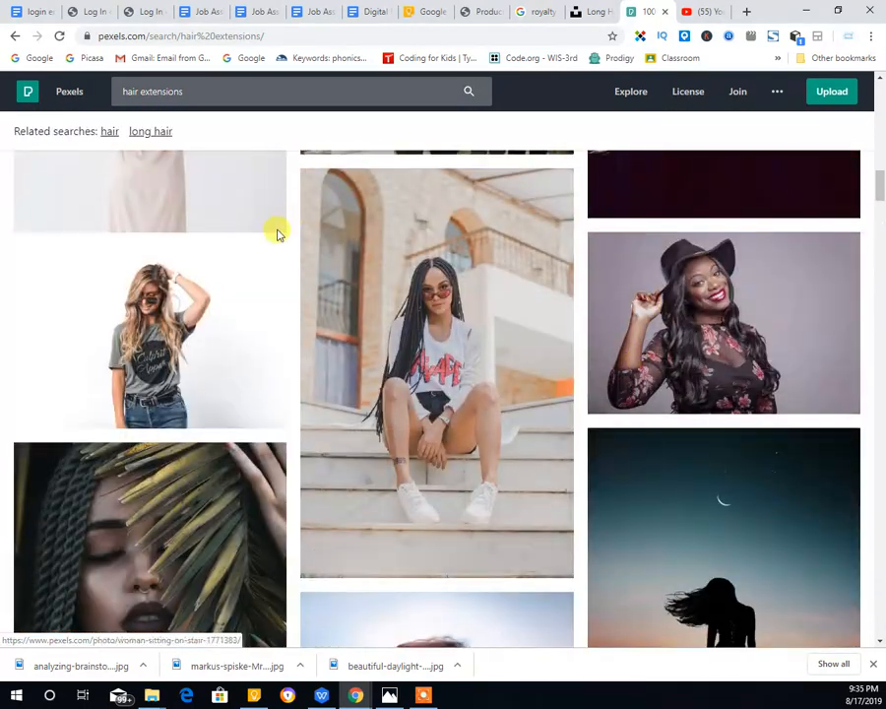
pyautogui.rightClick(438, 328)
pyautogui.click(429, 279)
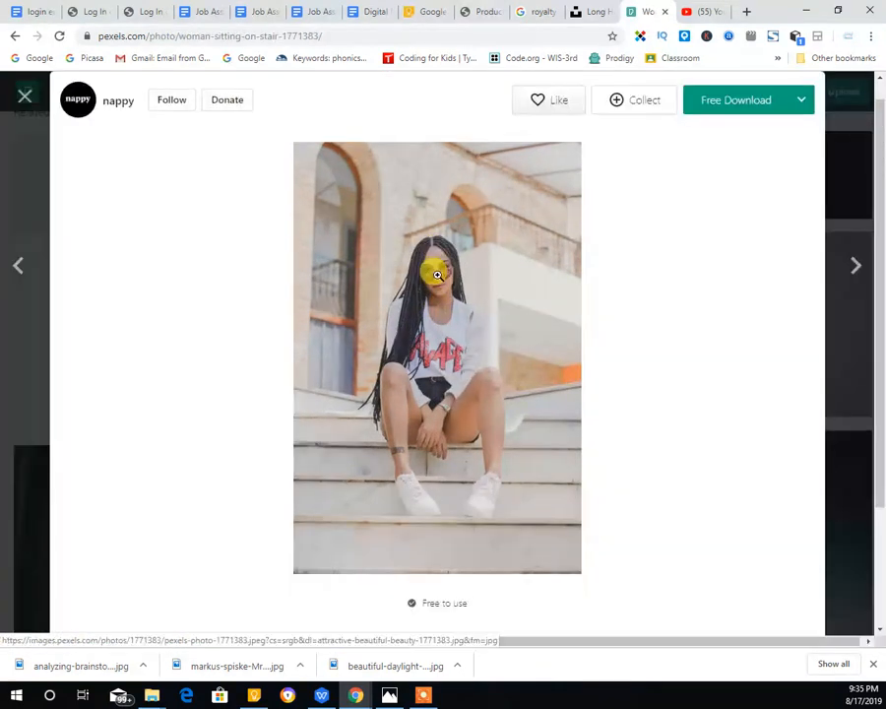
# Save the opened Pexels photo as a JPEG named "hairext" in the setup folder and close the photo view.
pyautogui.rightClick(454, 346)
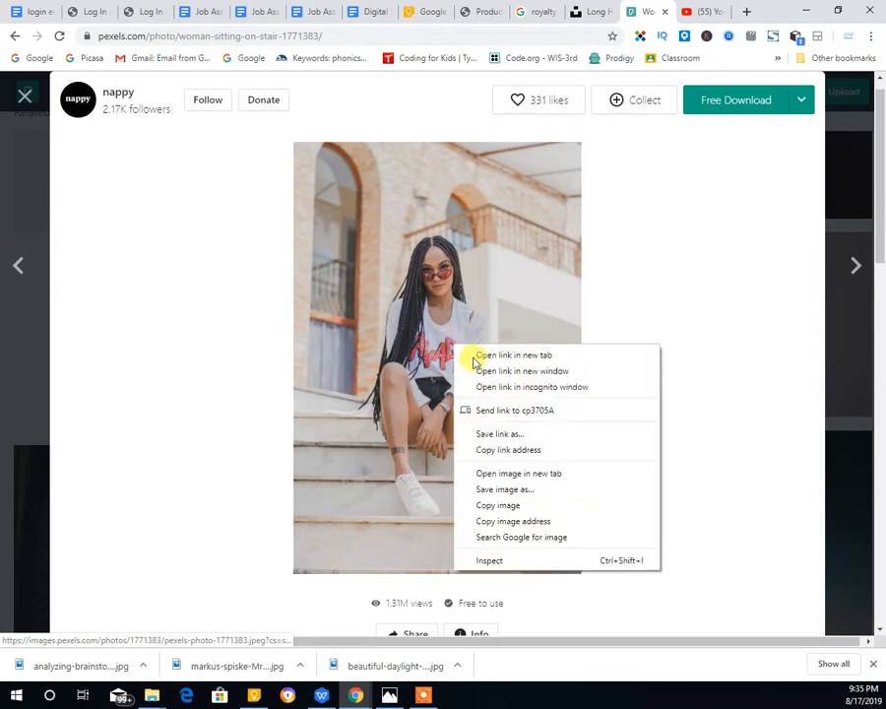
pyautogui.click(504, 489)
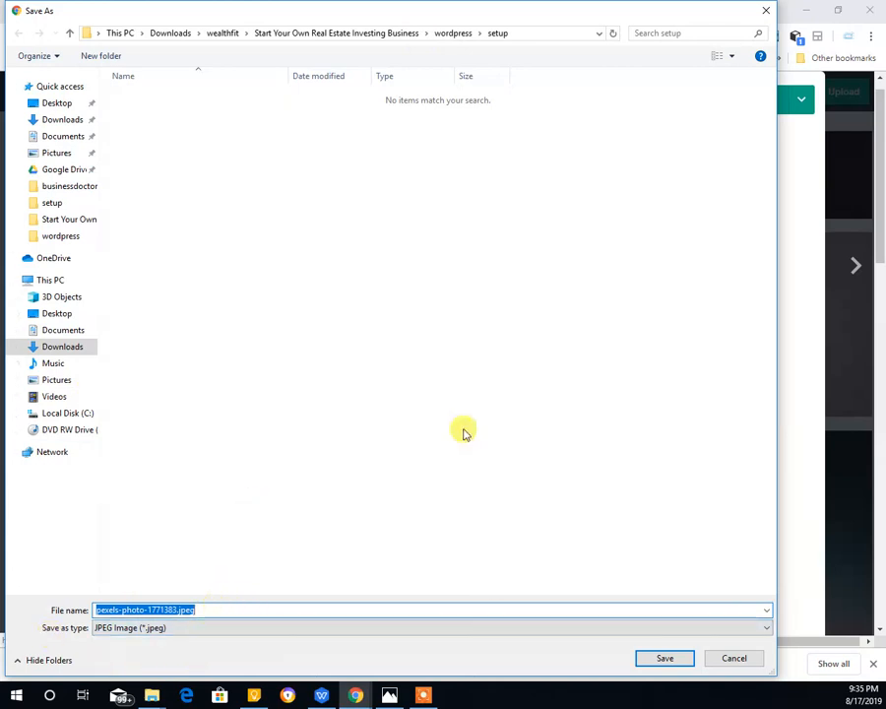
pyautogui.moveTo(596, 13)
pyautogui.mouseDown()
pyautogui.moveTo(648, 192)
pyautogui.moveTo(588, 29)
pyautogui.mouseUp()
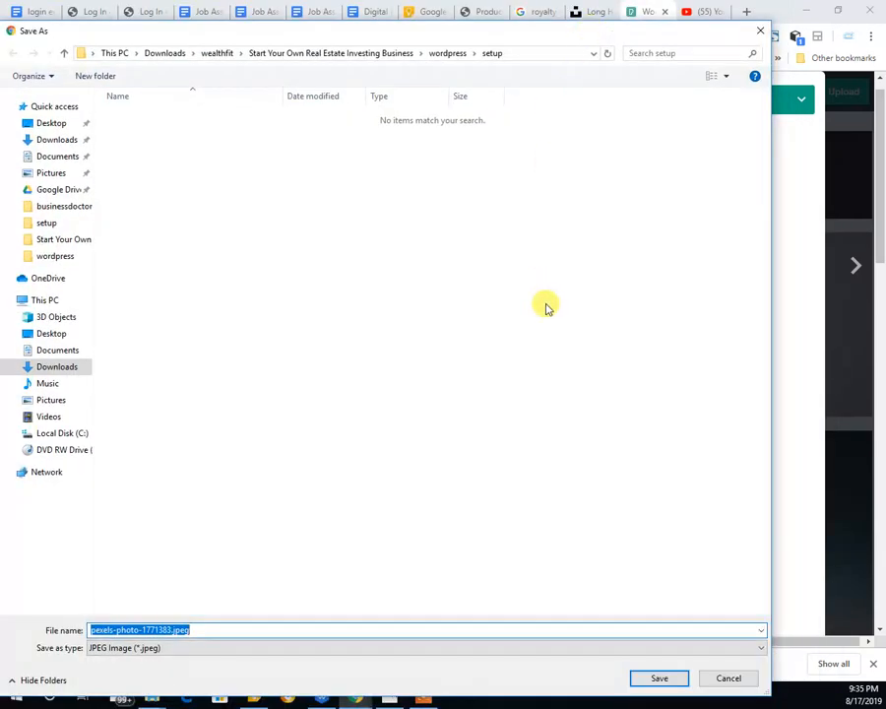
pyautogui.write('hairext')
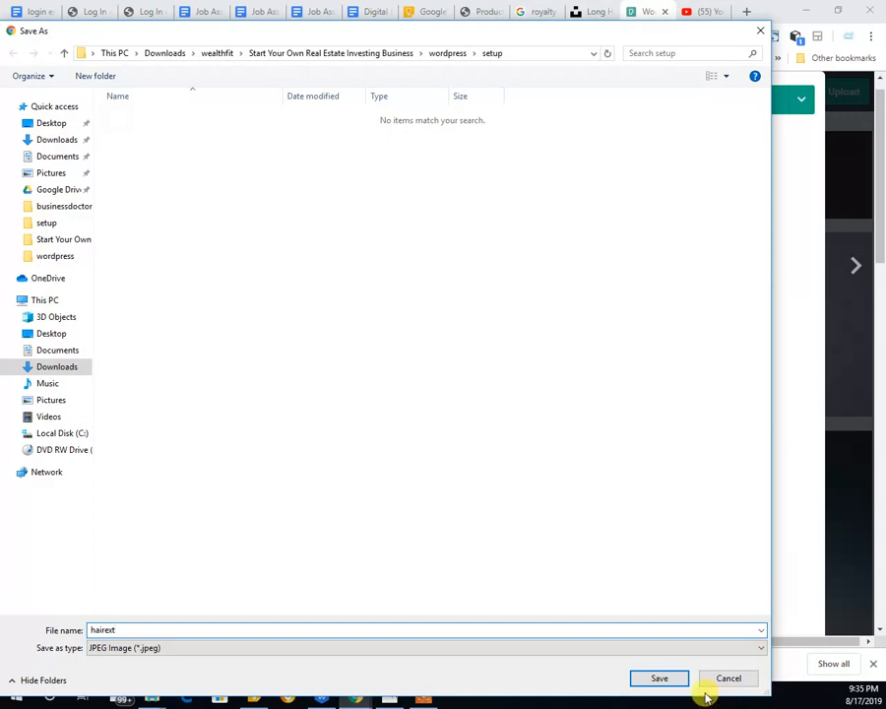
pyautogui.moveTo(469, 30); pyautogui.dragTo(474, 11)
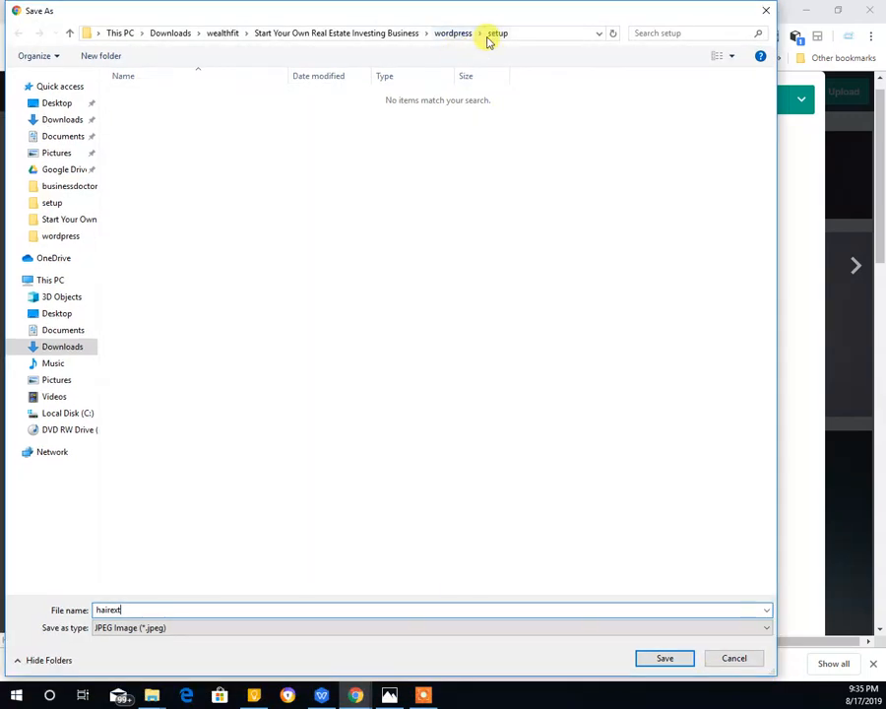
pyautogui.click(665, 657)
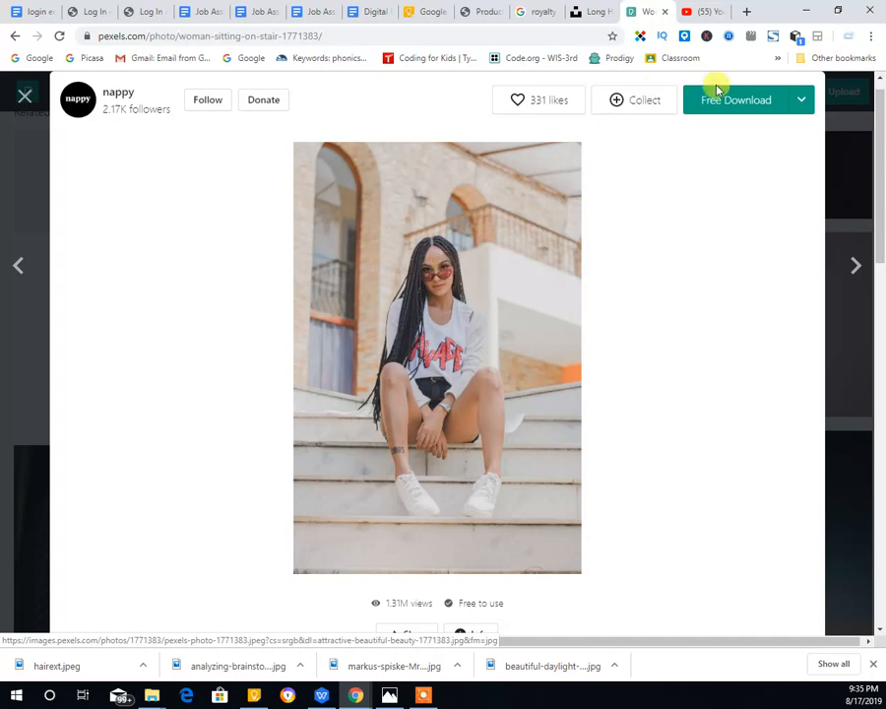
pyautogui.click(23, 97)
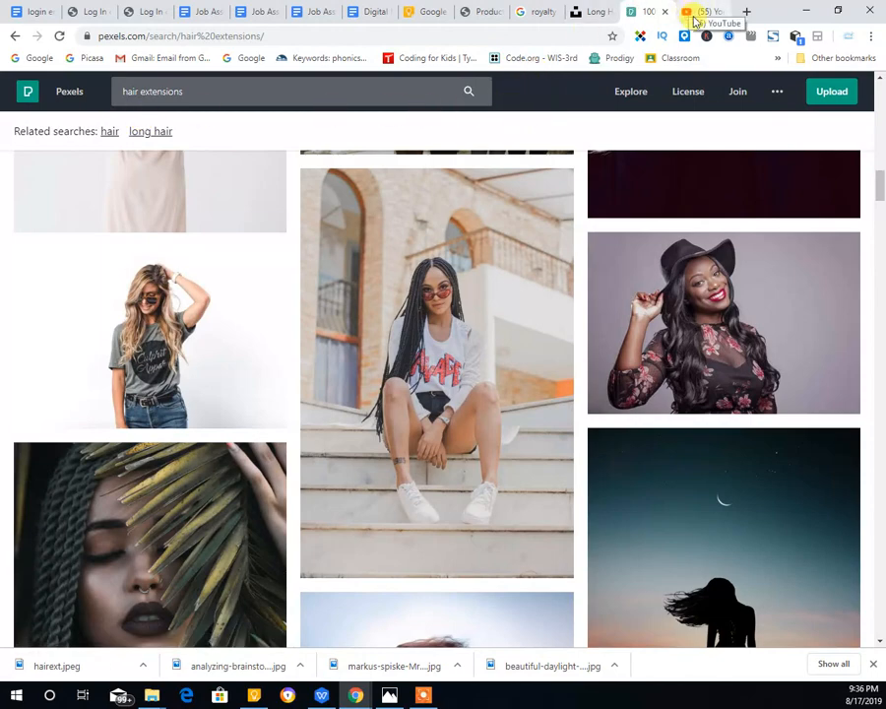
# Switch to the open YouTube page and search for the suggested term "hair extensions for short hair".
pyautogui.click(695, 19)
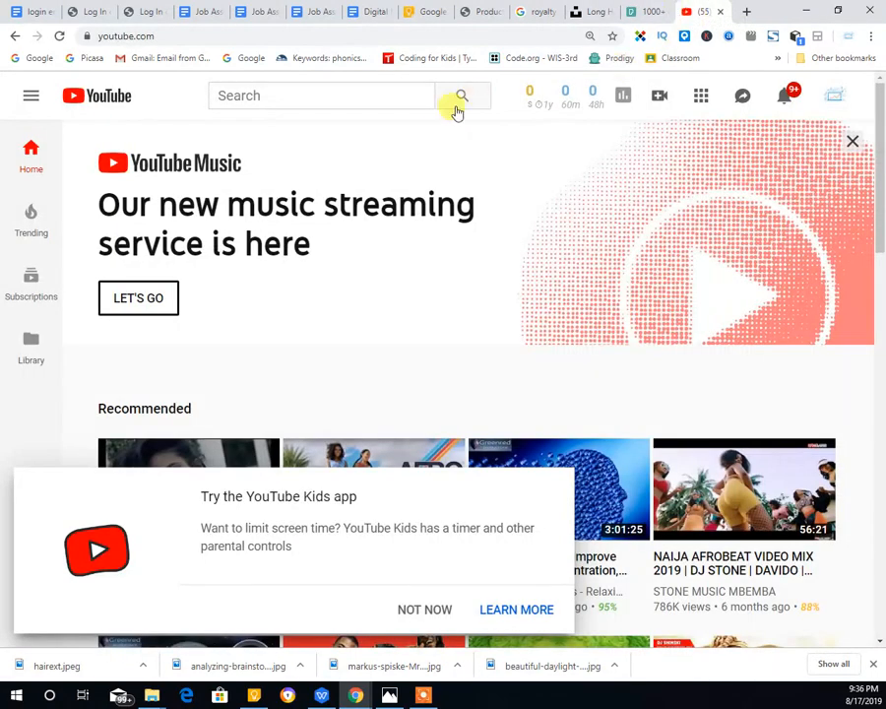
pyautogui.click(297, 100)
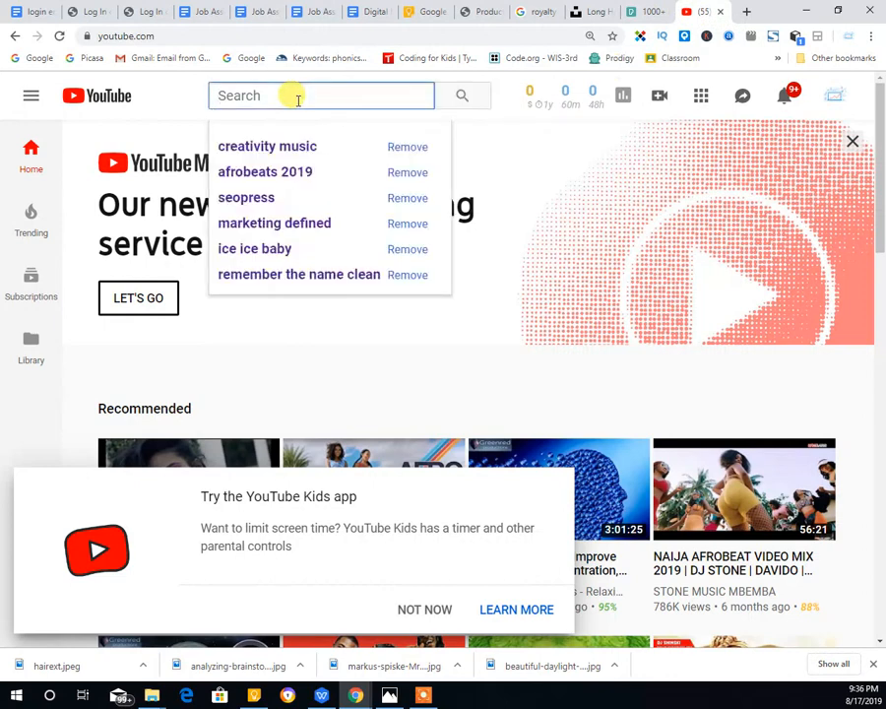
pyautogui.write('hair')
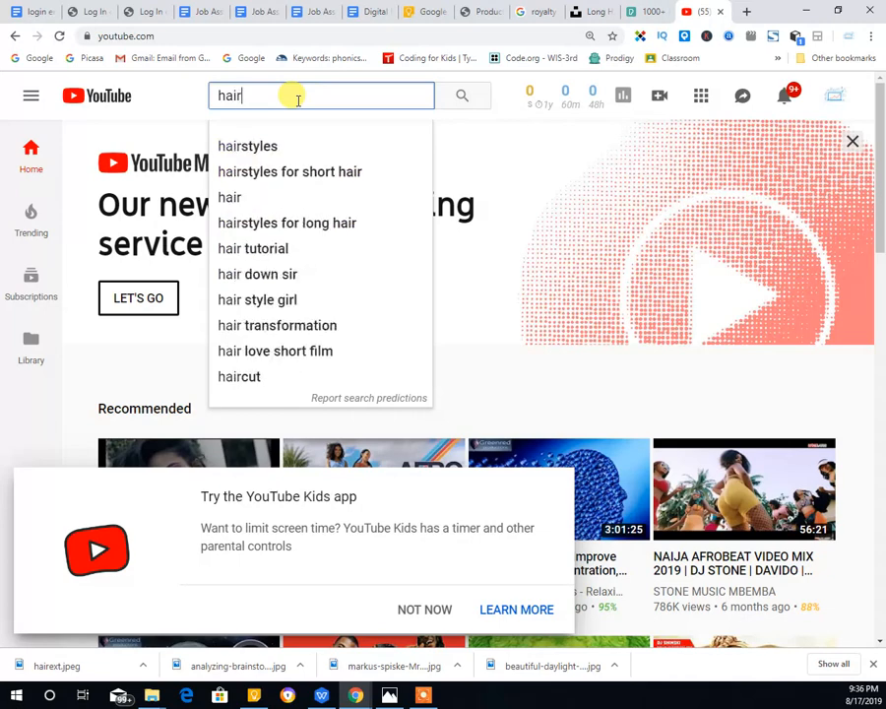
pyautogui.write(' ex')
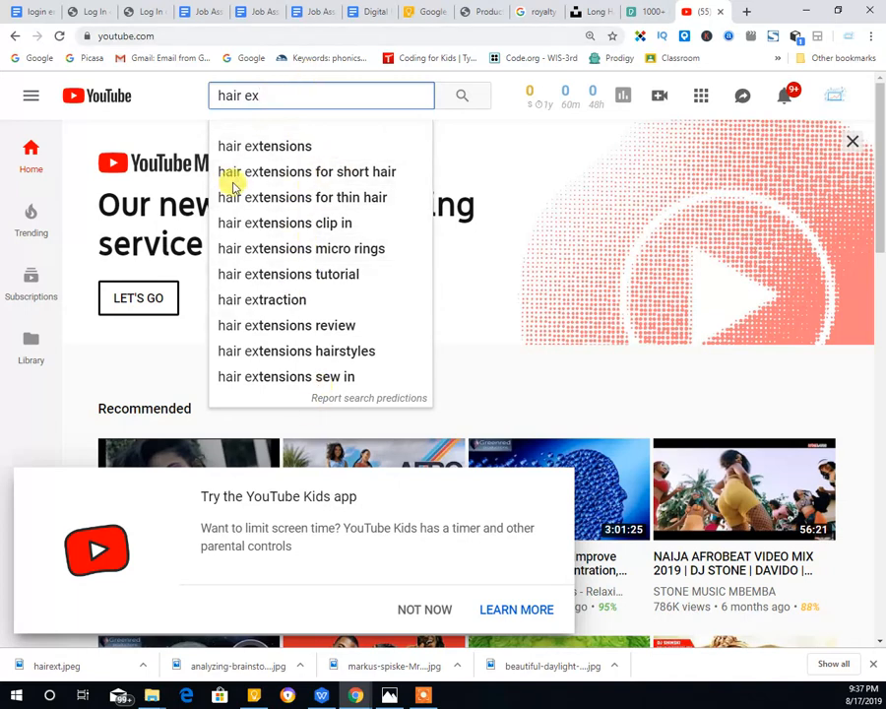
pyautogui.click(328, 173)
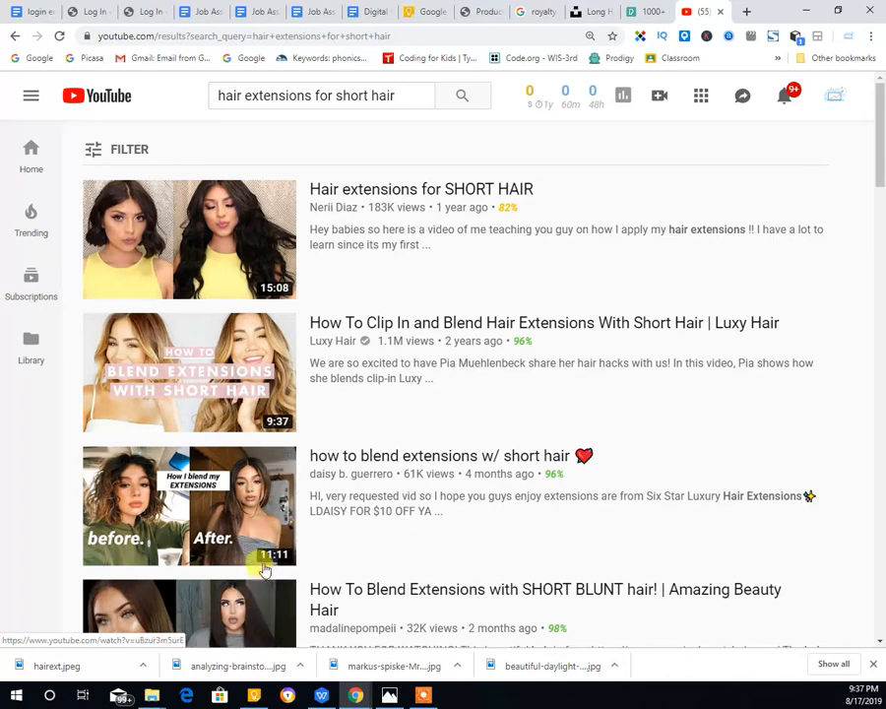
# Preview the found videos, open "How To Clip In and Blend Hair Extensions With Short Hair | Luxy Hair" and skip its ad.
pyautogui.moveTo(240, 537)
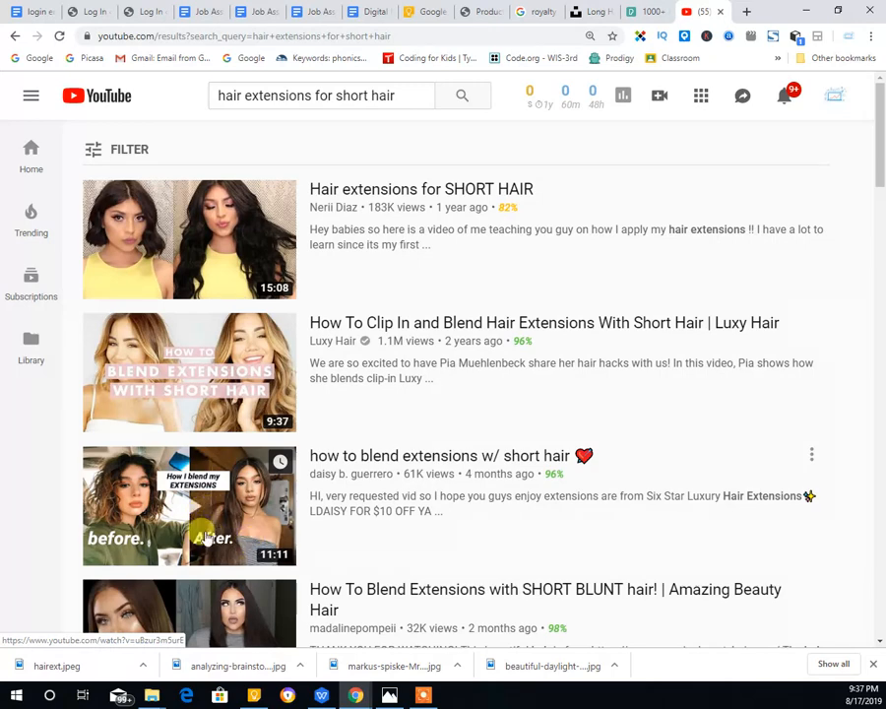
pyautogui.moveTo(221, 423)
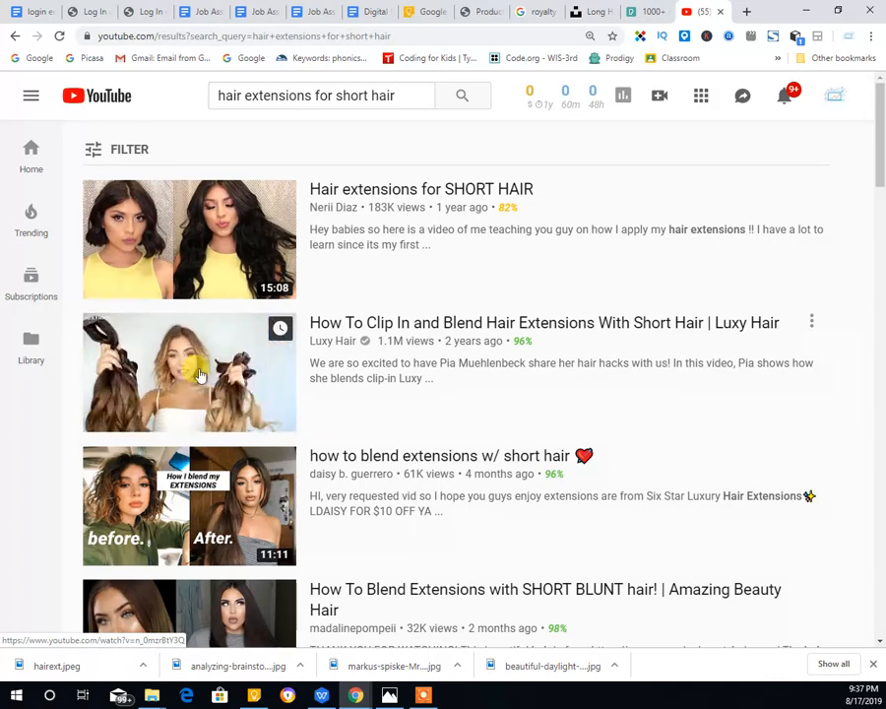
pyautogui.moveTo(311, 209)
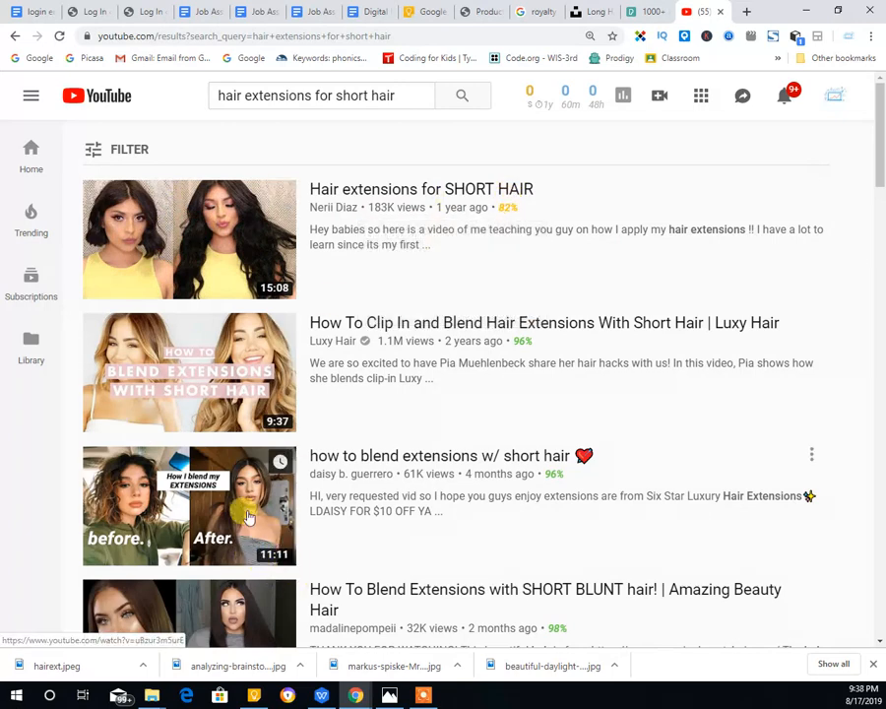
pyautogui.click(216, 393)
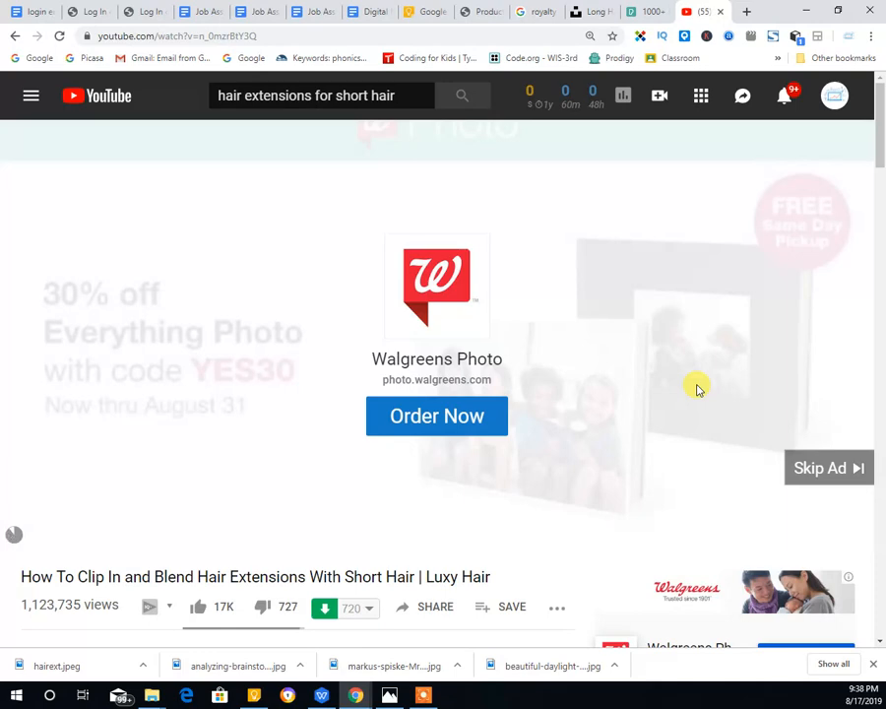
pyautogui.click(837, 461)
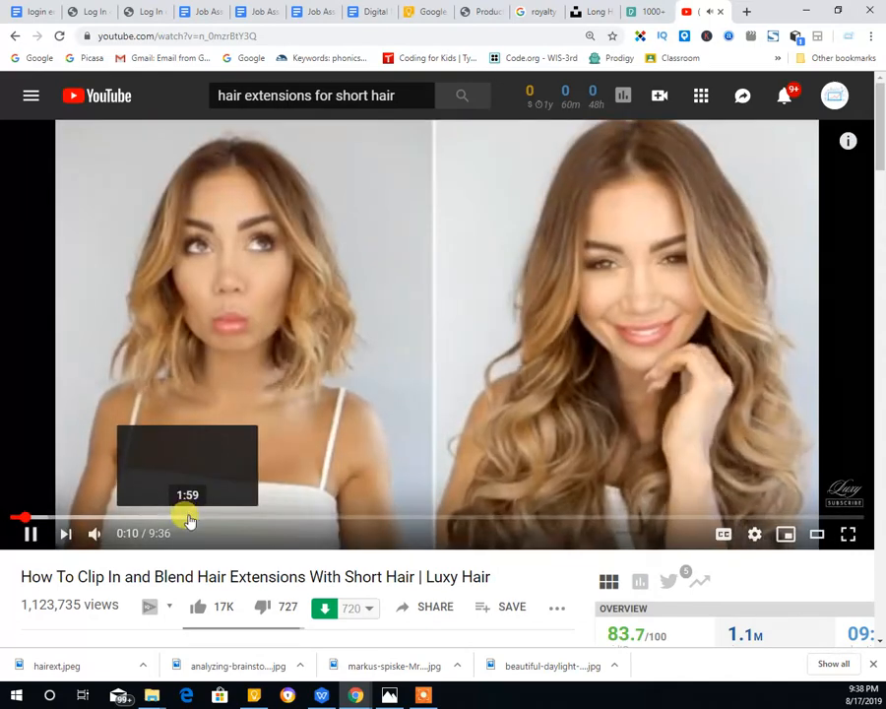
# Jump ahead to about 1:59 in the Luxy Hair video, pause it at 2:14 and copy its video URL.
pyautogui.moveTo(185, 518); pyautogui.dragTo(186, 522)
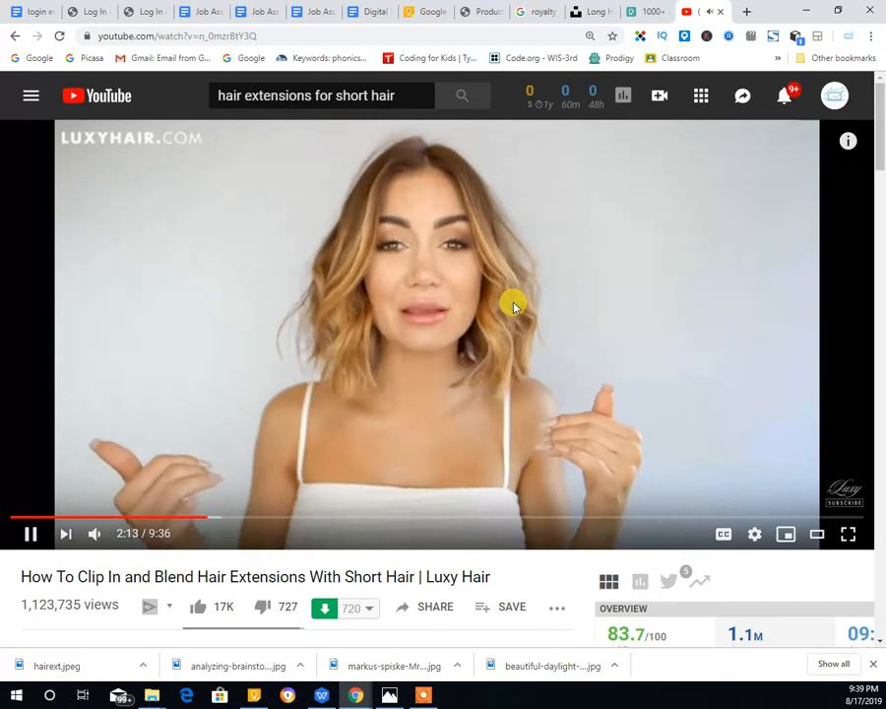
pyautogui.click(506, 305)
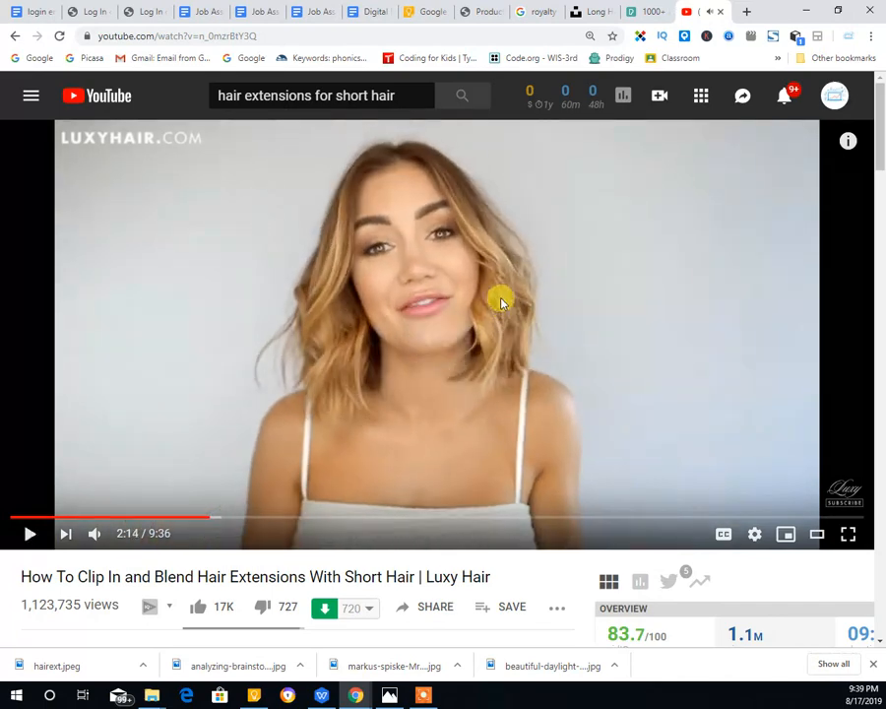
pyautogui.rightClick(498, 292)
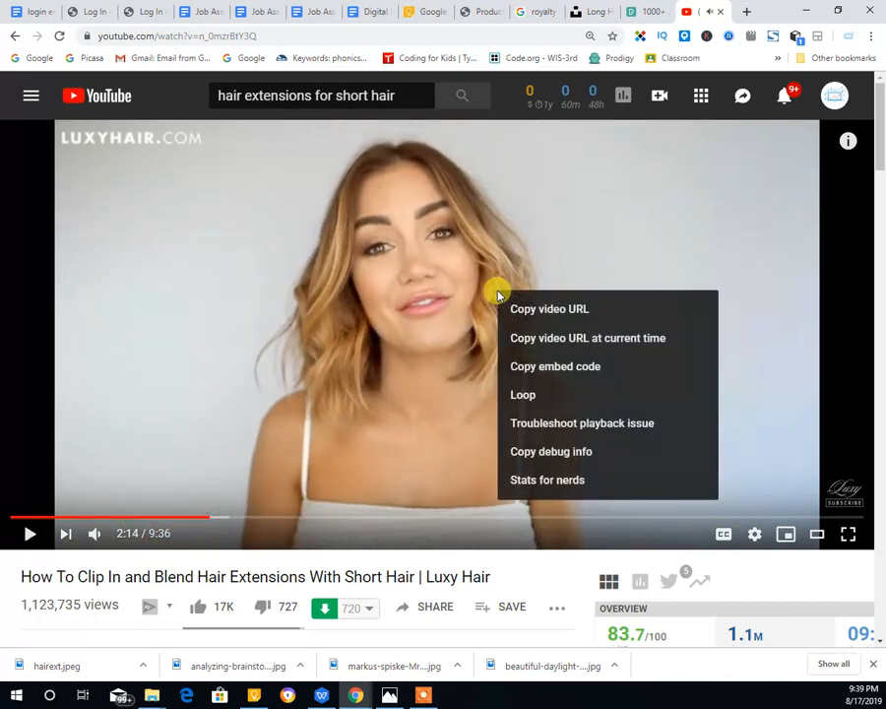
pyautogui.click(551, 312)
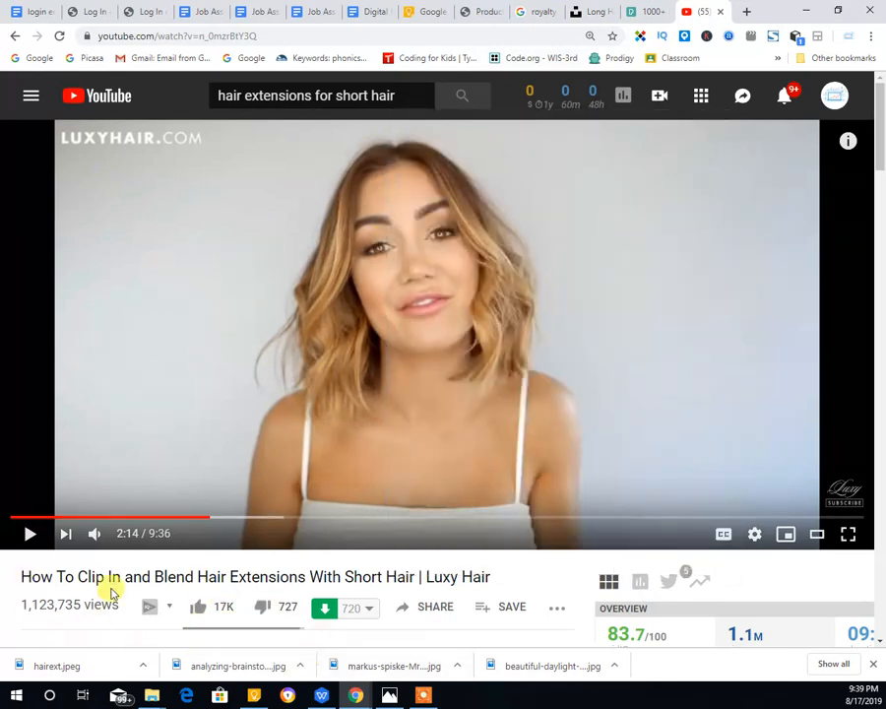
# Switch to Job Assignment sheet 002 and look through its keywords, title, category and body text.
pyautogui.click(253, 12)
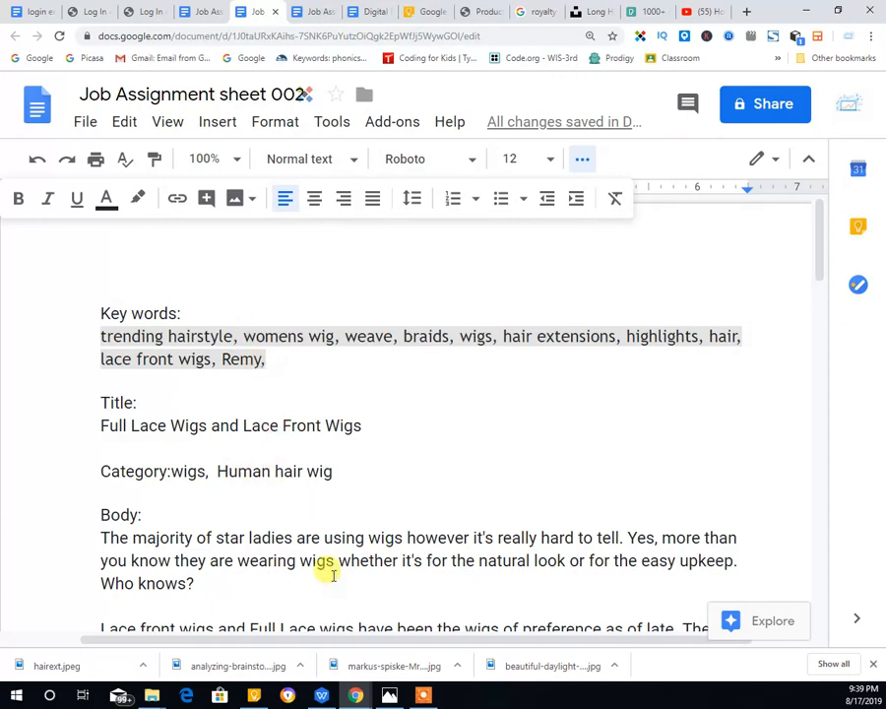
pyautogui.scroll(-12, 404, 496)
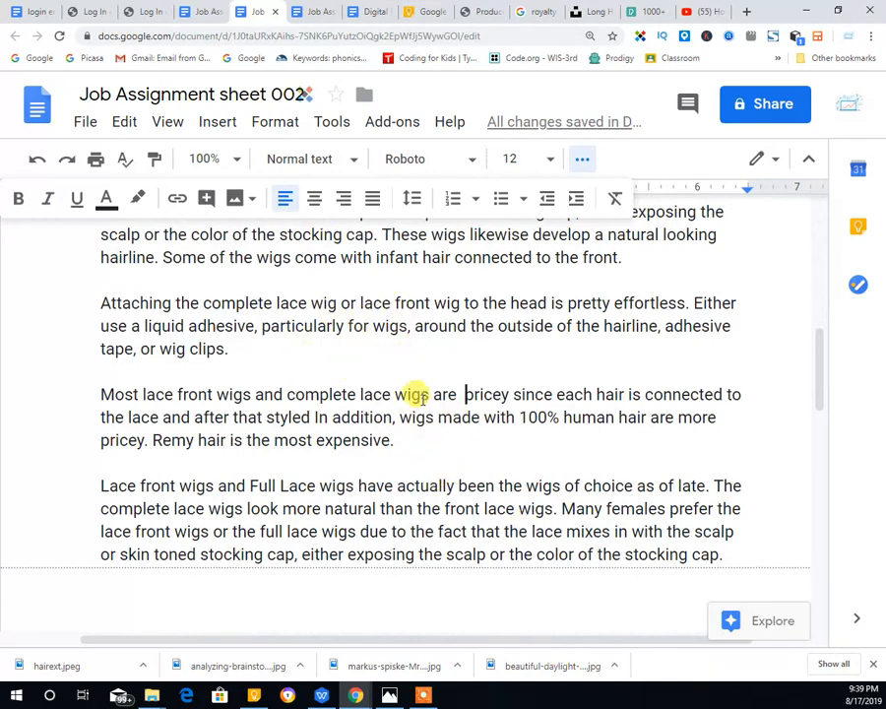
pyautogui.scroll(-5, 417, 403)
pyautogui.scroll(15, 424, 409)
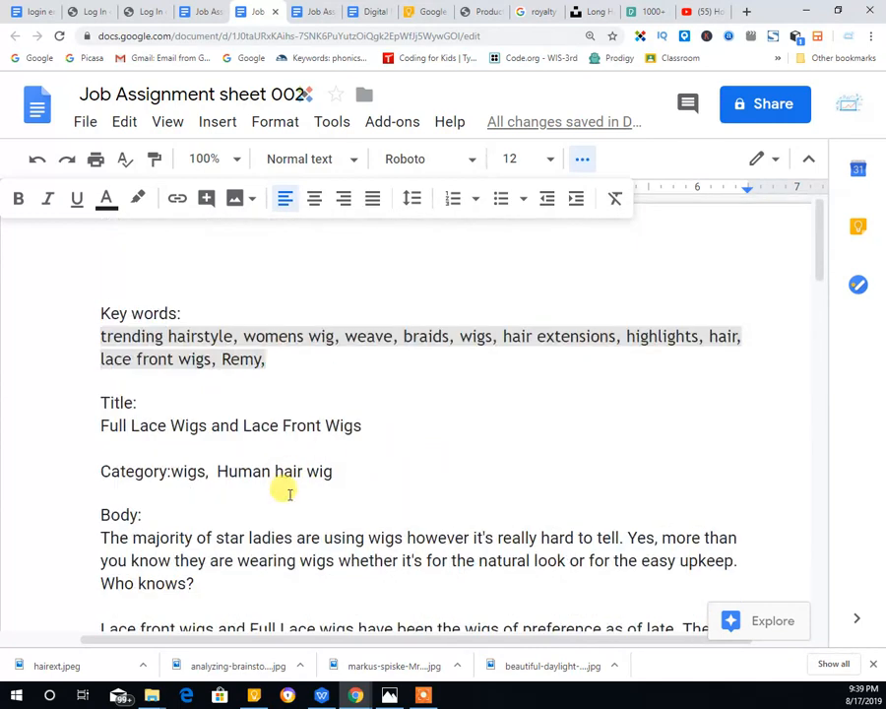
pyautogui.scroll(-3, 289, 490)
pyautogui.scroll(-1, 289, 491)
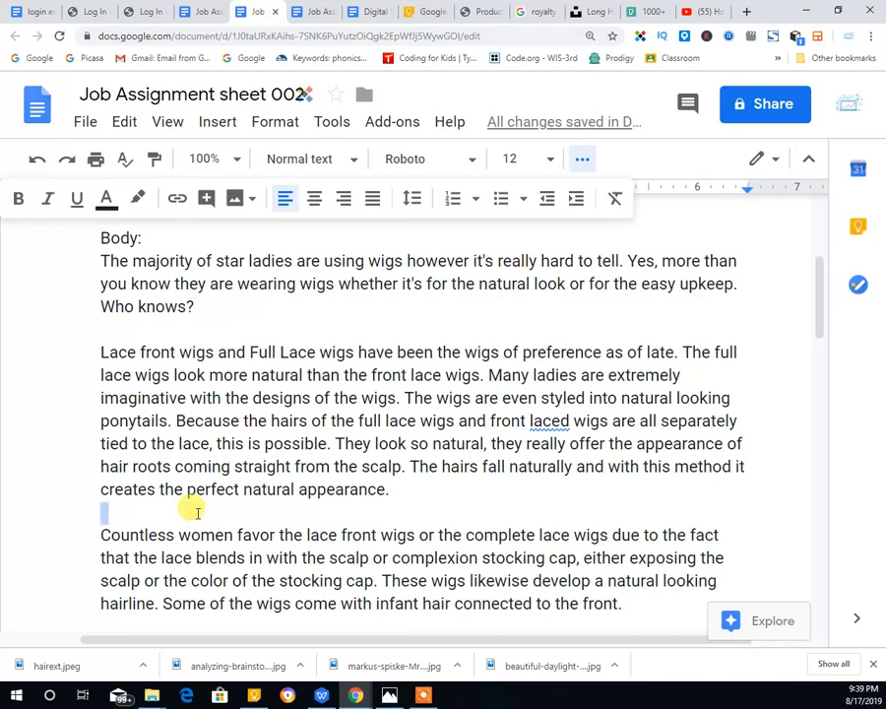
pyautogui.scroll(4, 338, 338)
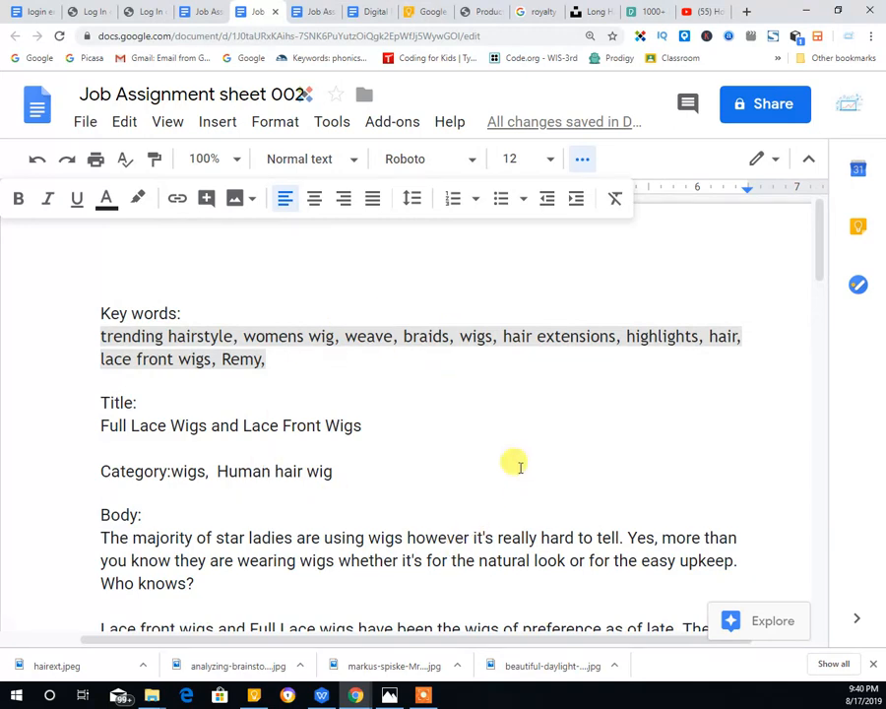
# Look over Job Assignment sheet 003 and glance back at the other open job assignment sheets for comparison.
pyautogui.click(310, 13)
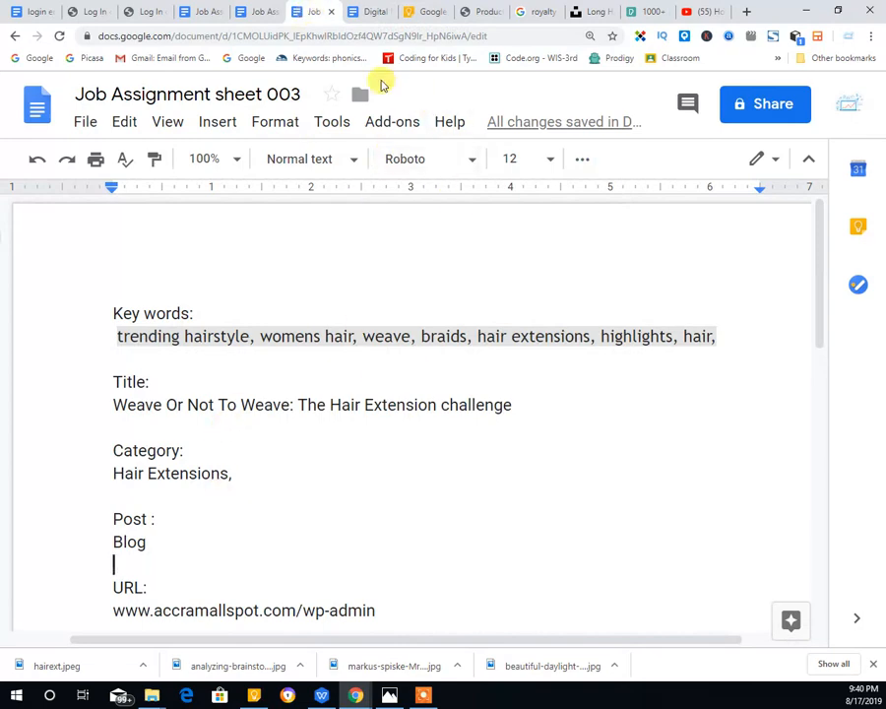
pyautogui.scroll(-3, 315, 394)
pyautogui.scroll(3, 316, 398)
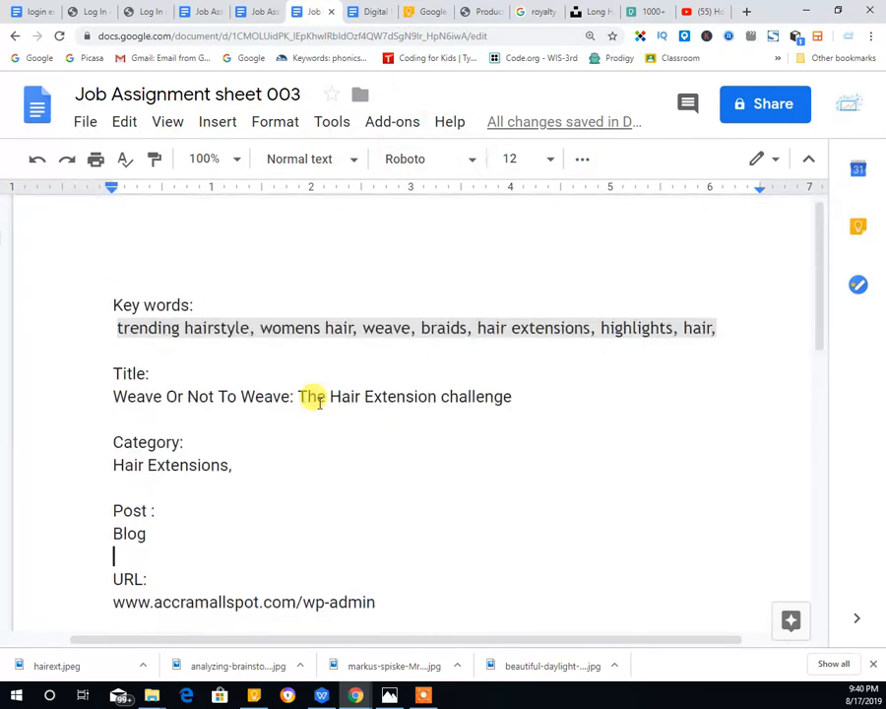
pyautogui.click(258, 11)
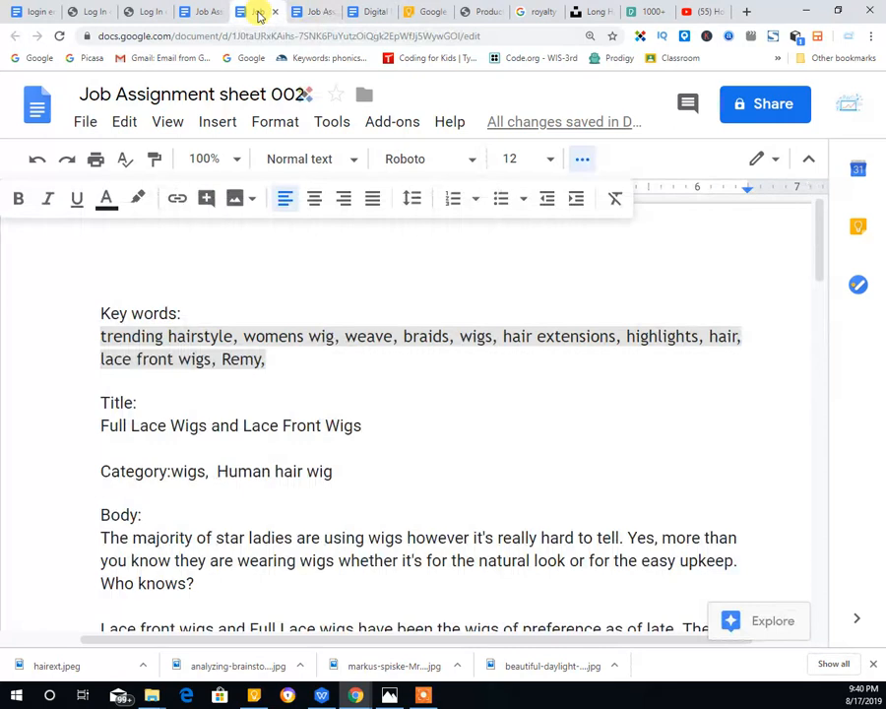
pyautogui.click(213, 13)
# Replace the word "Post" in the label above "Blog" with "Type" in Job Assignment sheet 003.
pyautogui.click(331, 15)
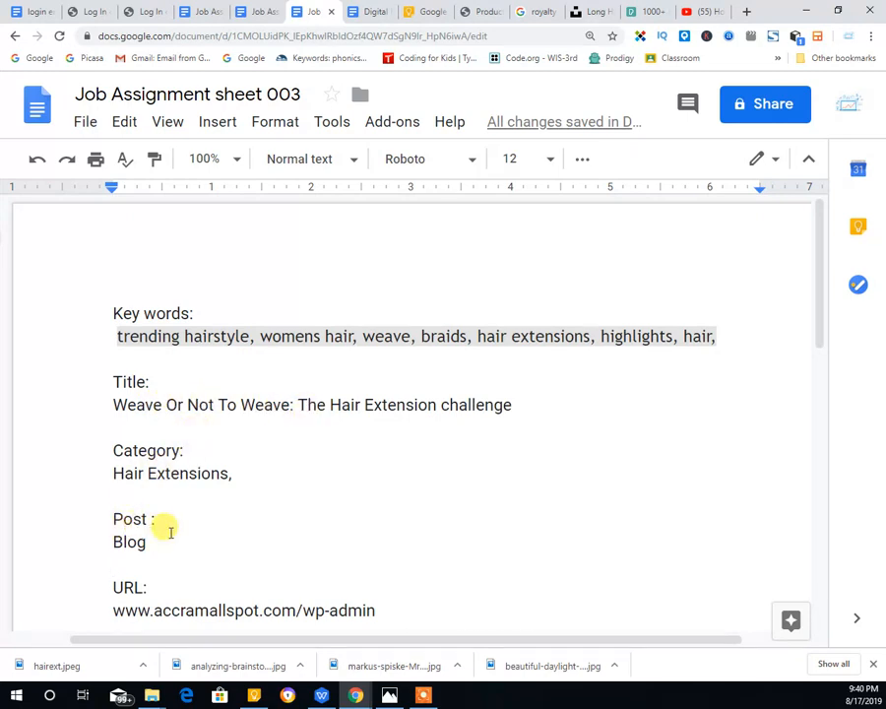
pyautogui.moveTo(146, 517); pyautogui.dragTo(104, 513)
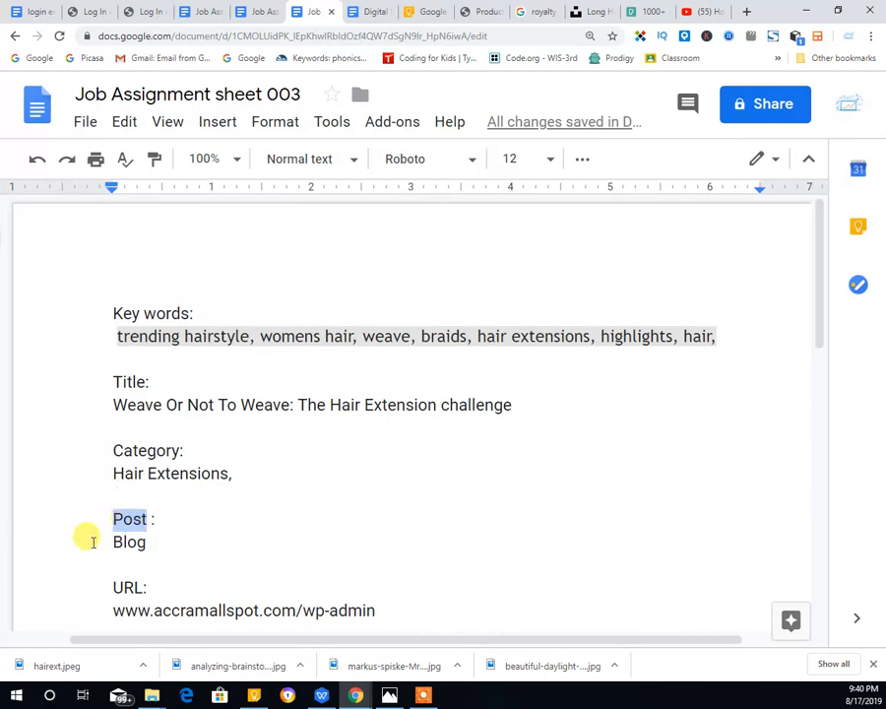
pyautogui.write('Type')
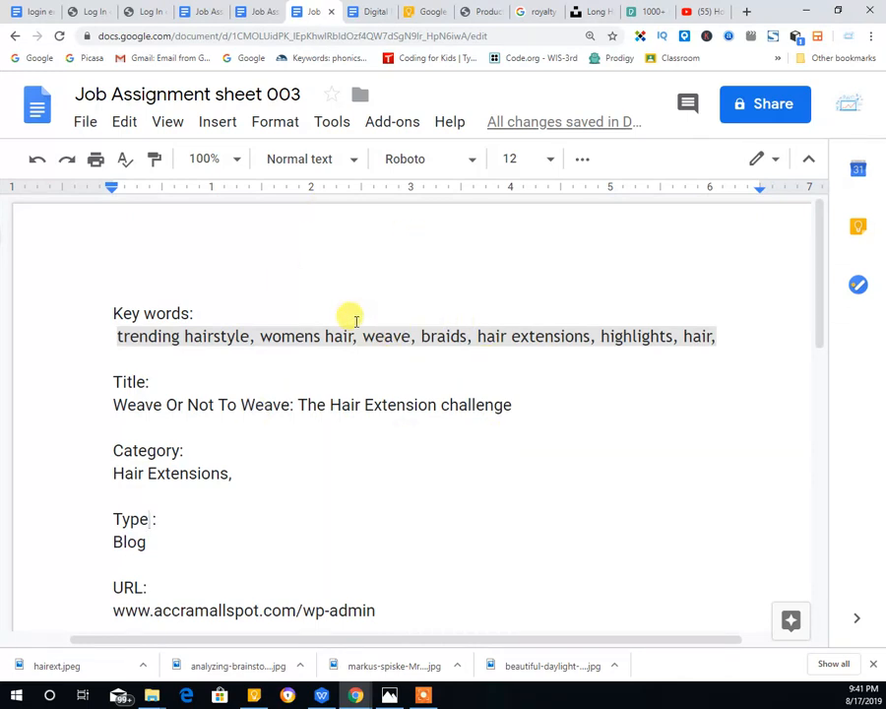
# Review the numbered instructions in the Digital Marketing Editor document and glance at the site's WordPress Products page.
pyautogui.click(362, 15)
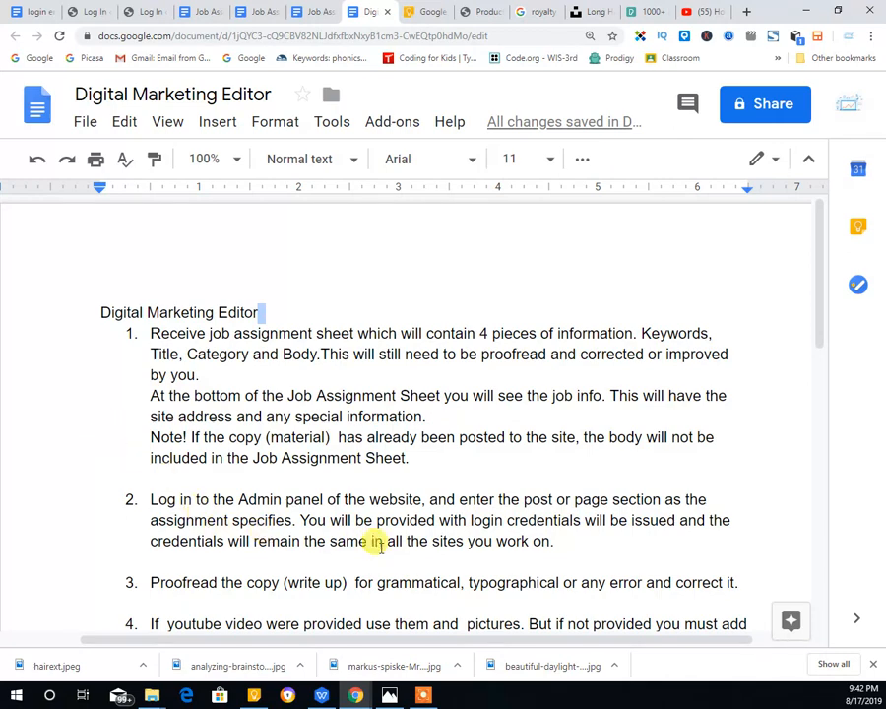
pyautogui.scroll(-3, 350, 564)
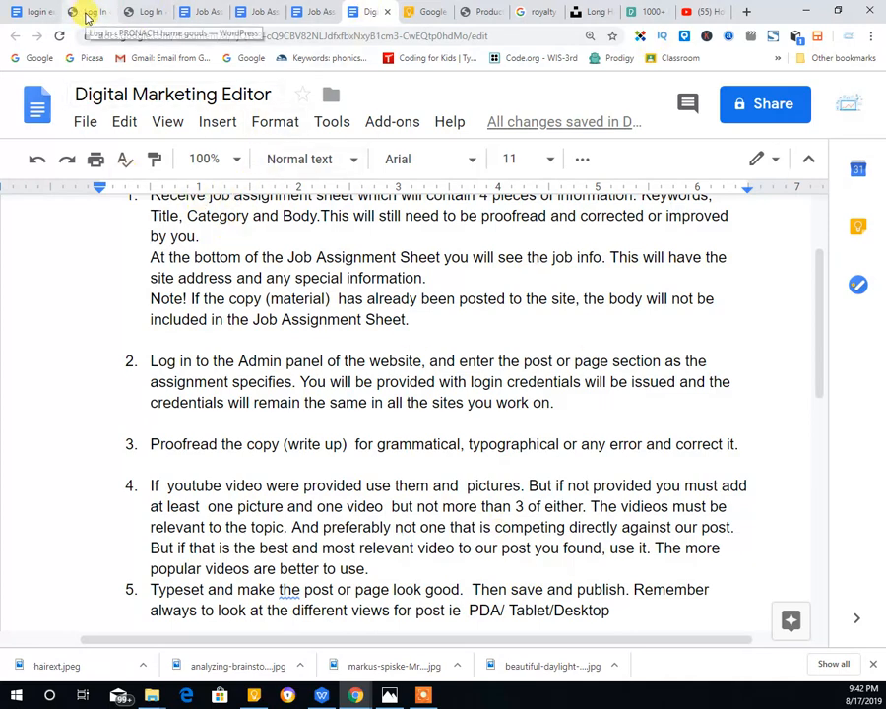
pyautogui.click(482, 11)
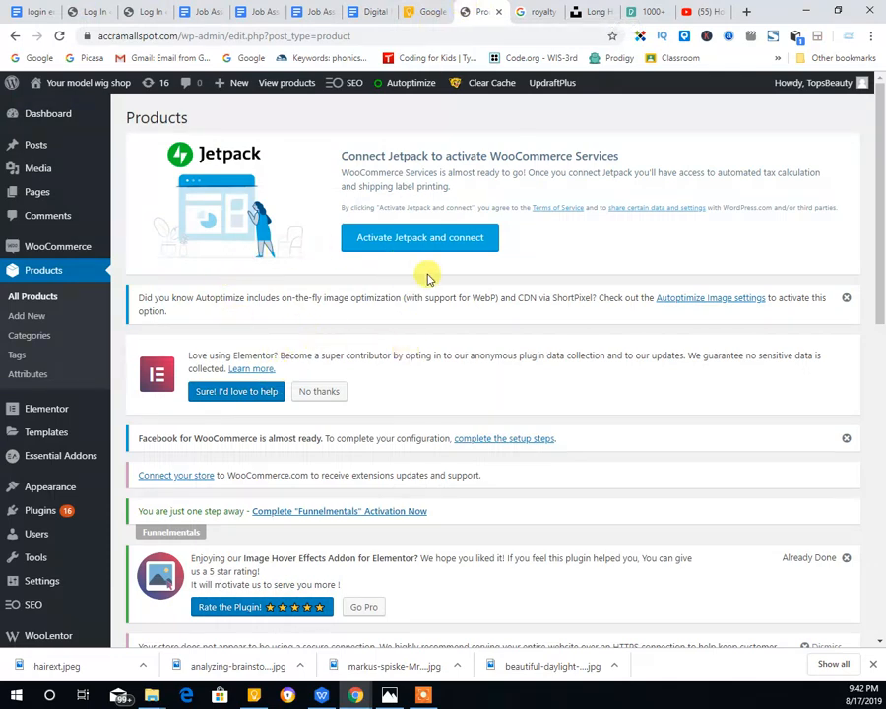
pyautogui.scroll(-2, 421, 269)
pyautogui.scroll(2, 426, 276)
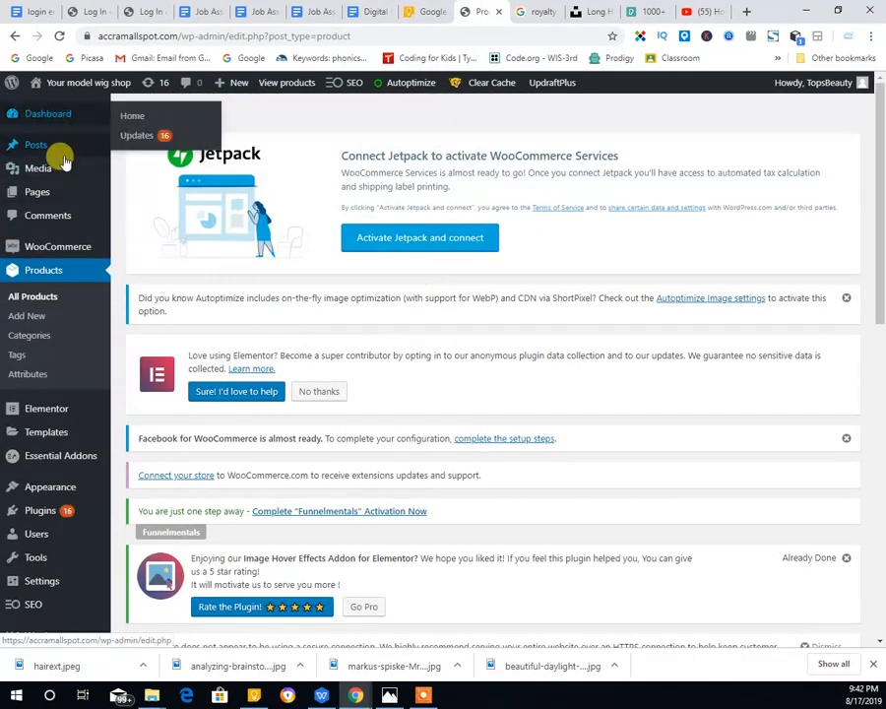
# Check Job Assignment sheet 003 against the WordPress admin and the Digital Marketing Editor instructions.
pyautogui.click(371, 14)
pyautogui.click(313, 12)
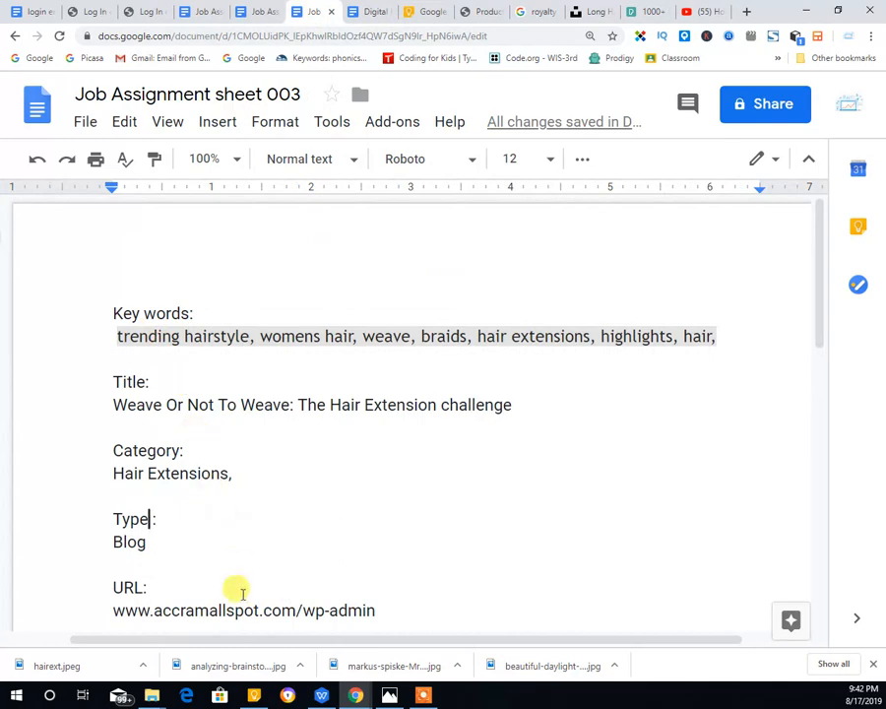
pyautogui.scroll(-3, 390, 495)
pyautogui.scroll(3, 388, 497)
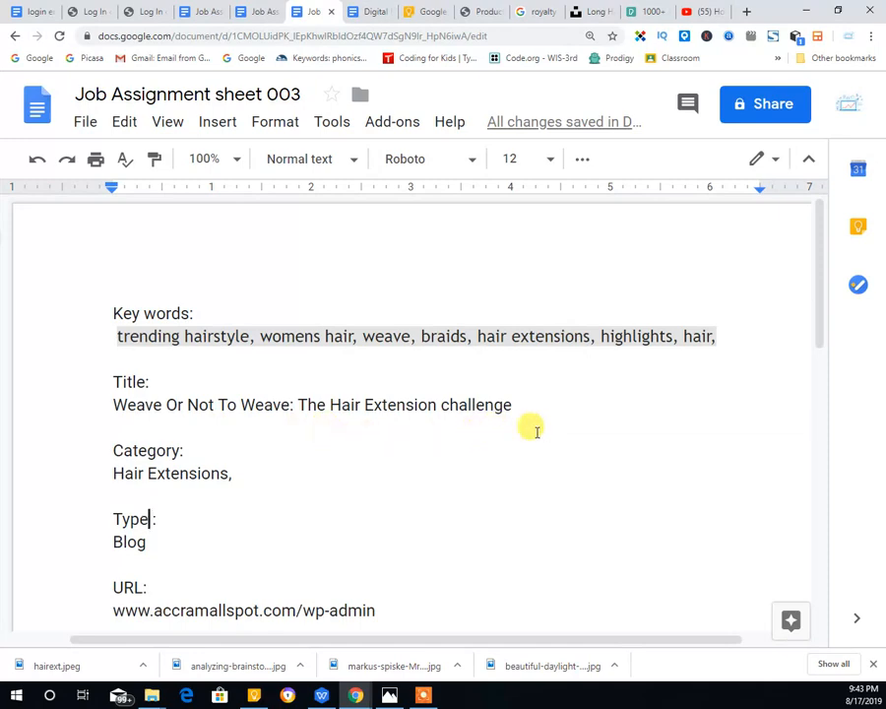
pyautogui.click(471, 10)
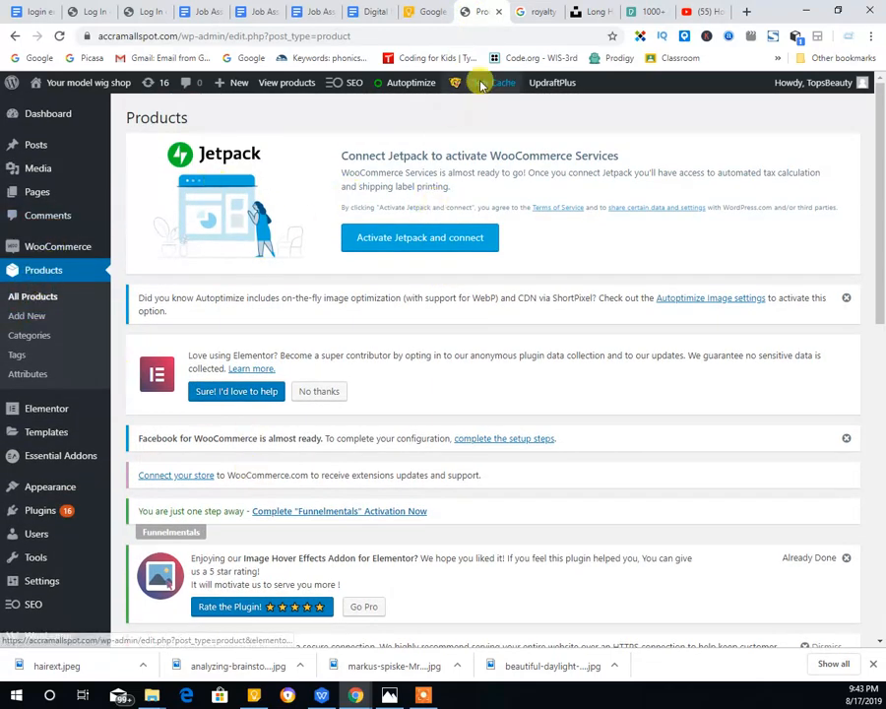
pyautogui.click(320, 11)
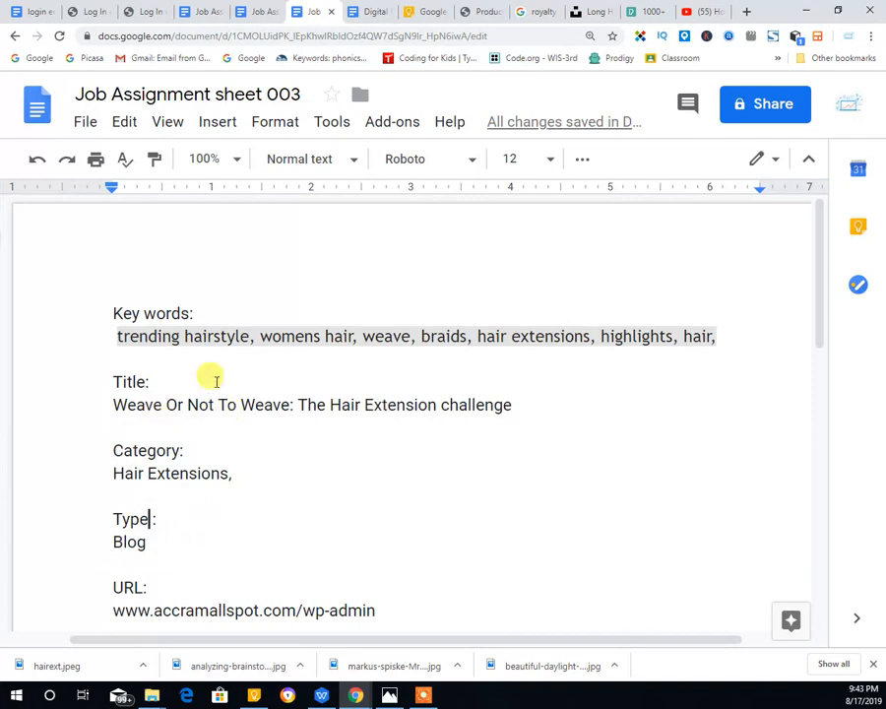
pyautogui.click(375, 13)
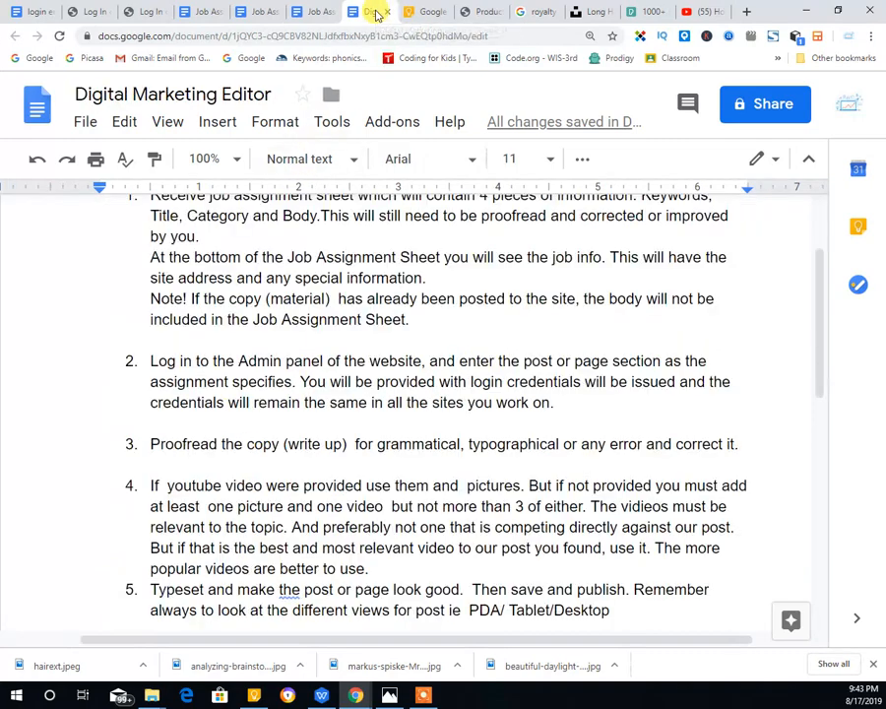
# In the WordPress admin, open the post "Weave Or Not To Weave: The Hair Extension challenge" for editing and expand its Categories settings.
pyautogui.click(489, 13)
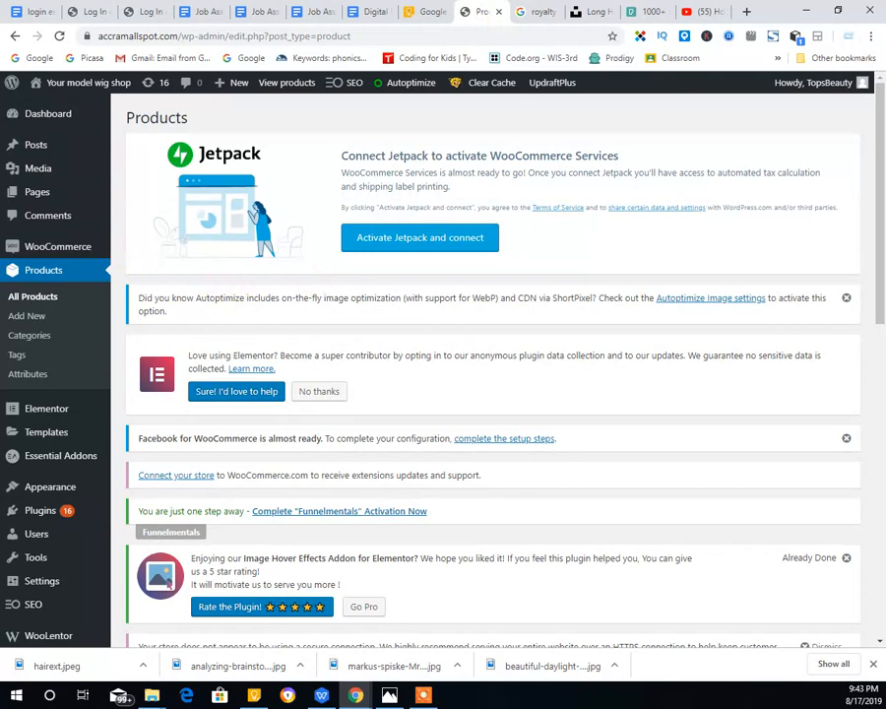
pyautogui.click(40, 154)
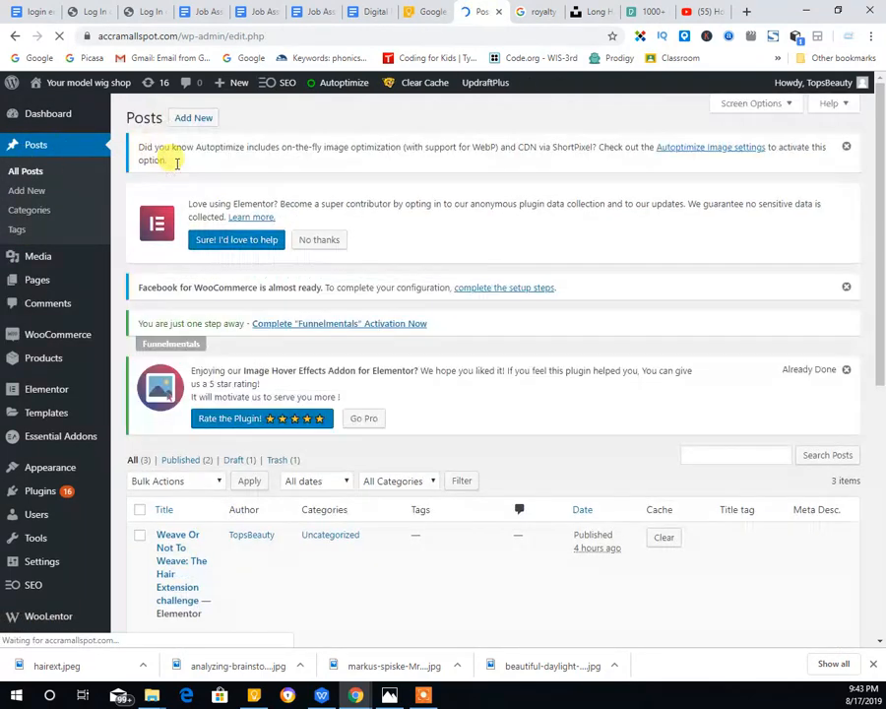
pyautogui.scroll(-4, 275, 325)
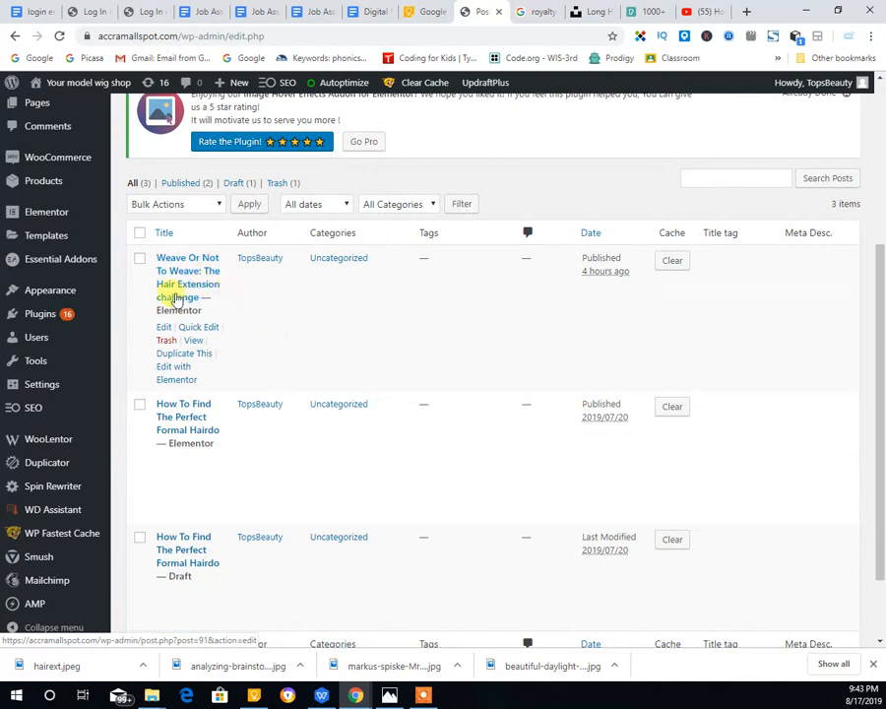
pyautogui.click(191, 288)
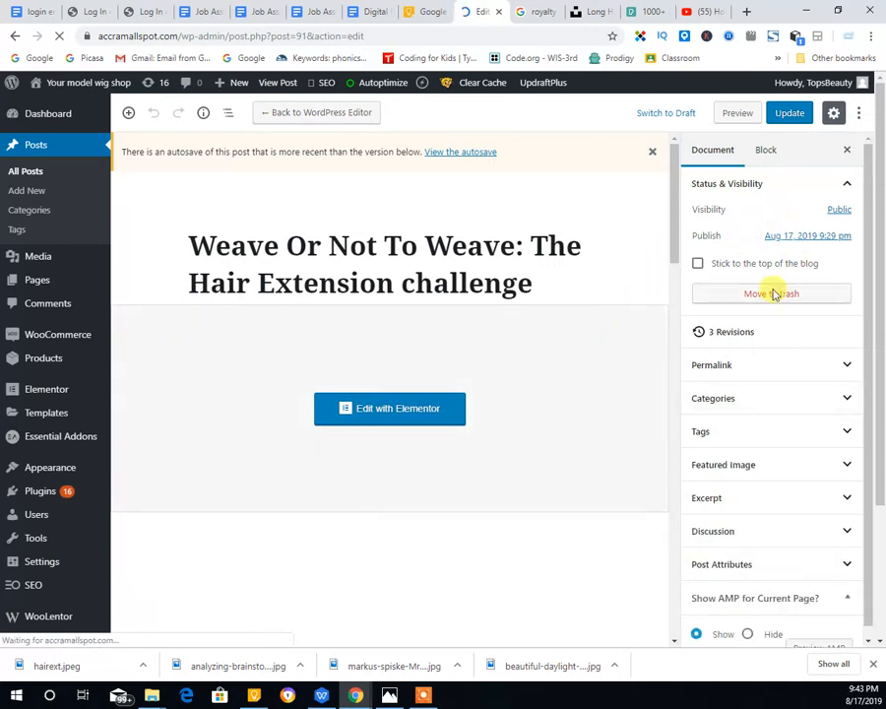
pyautogui.scroll(-3, 748, 391)
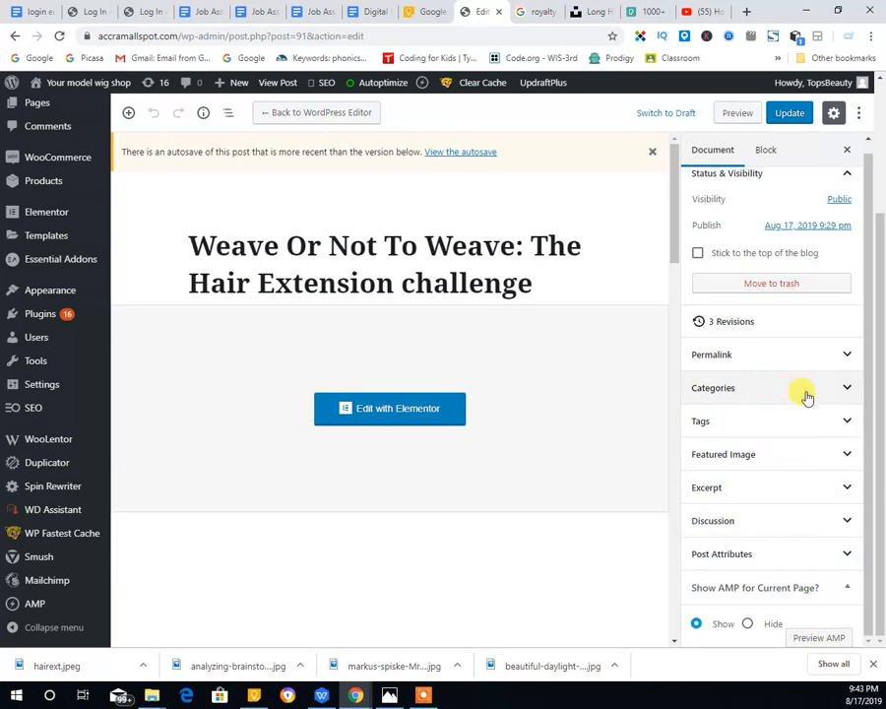
pyautogui.click(773, 390)
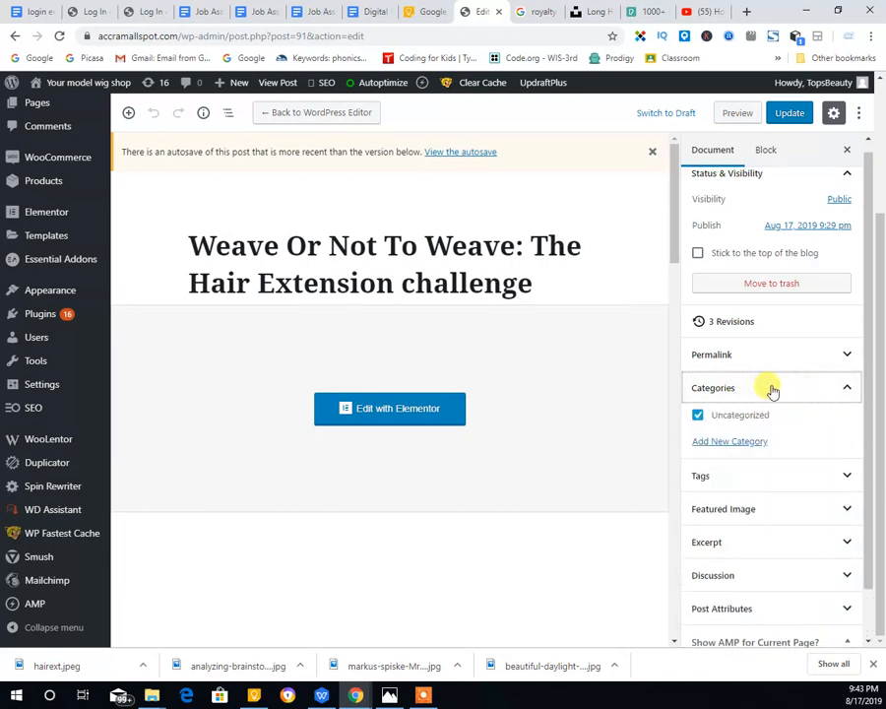
# Glance over the open job assignment documents and copy the category "Hair Extensions" from Job Assignment sheet 003.
pyautogui.click(207, 13)
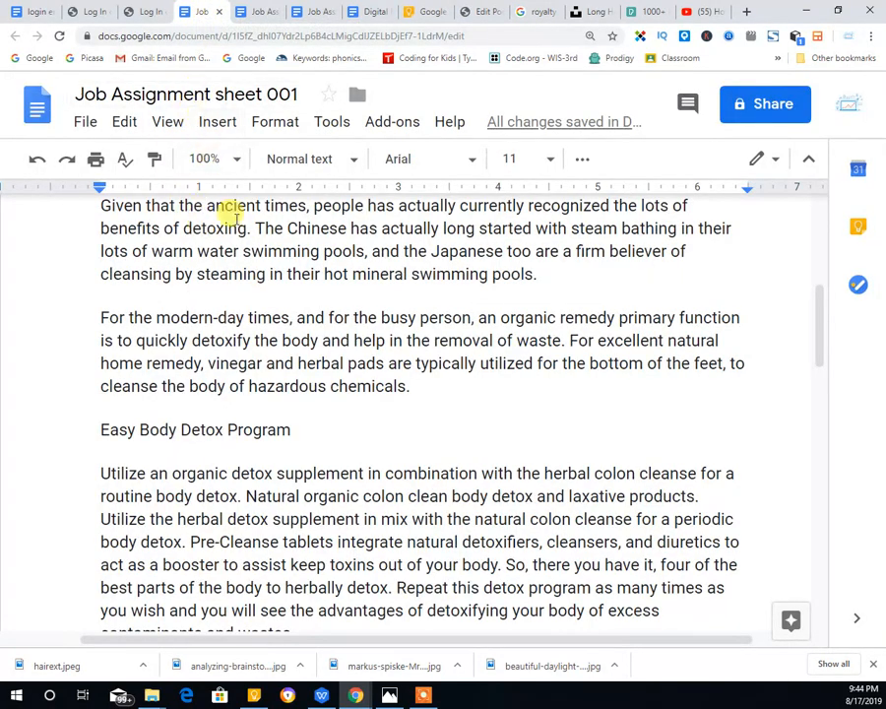
pyautogui.click(255, 13)
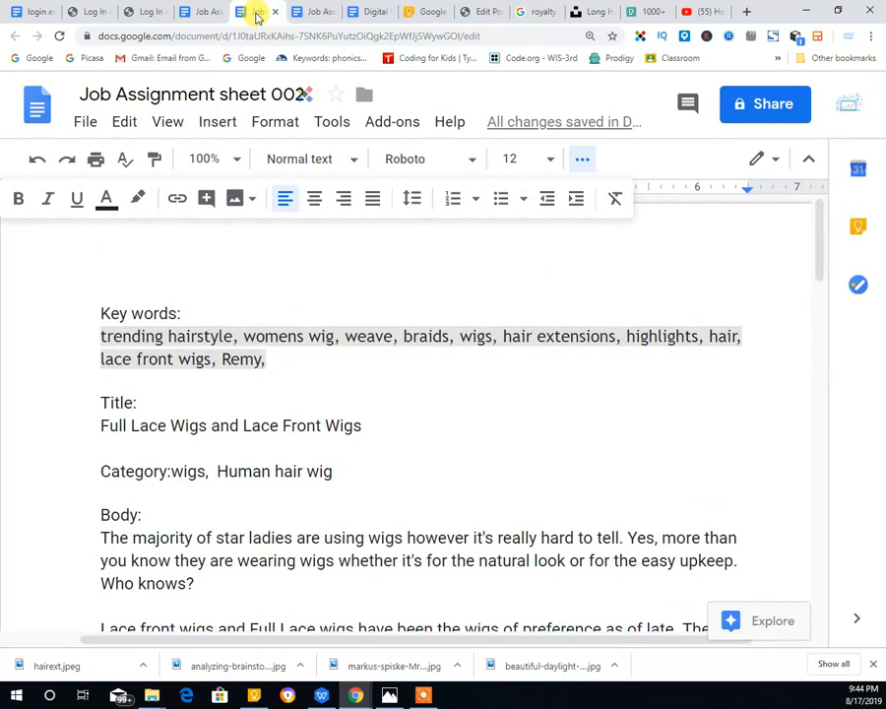
pyautogui.click(371, 14)
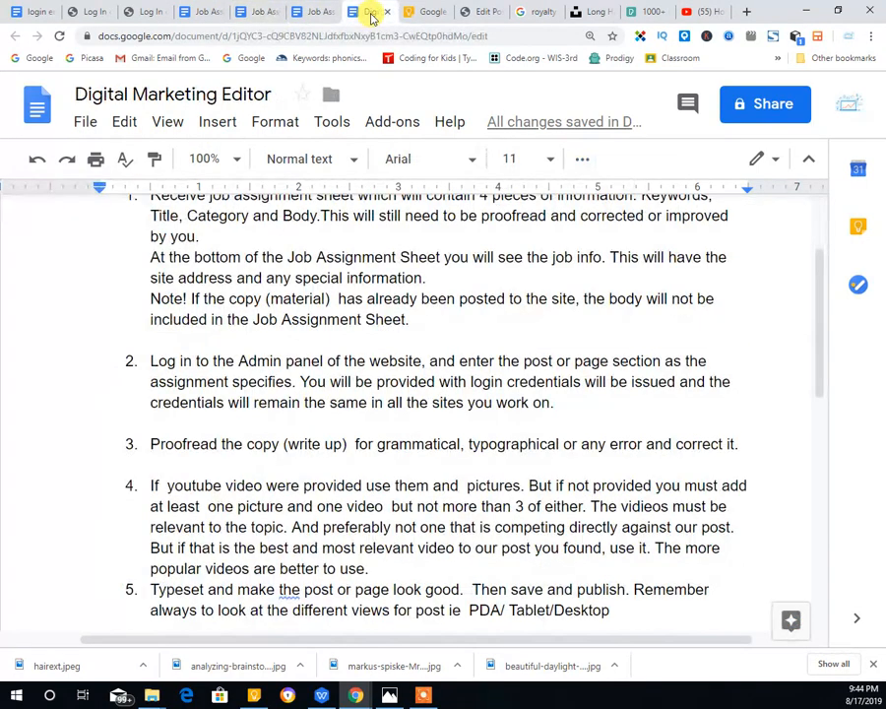
pyautogui.click(321, 13)
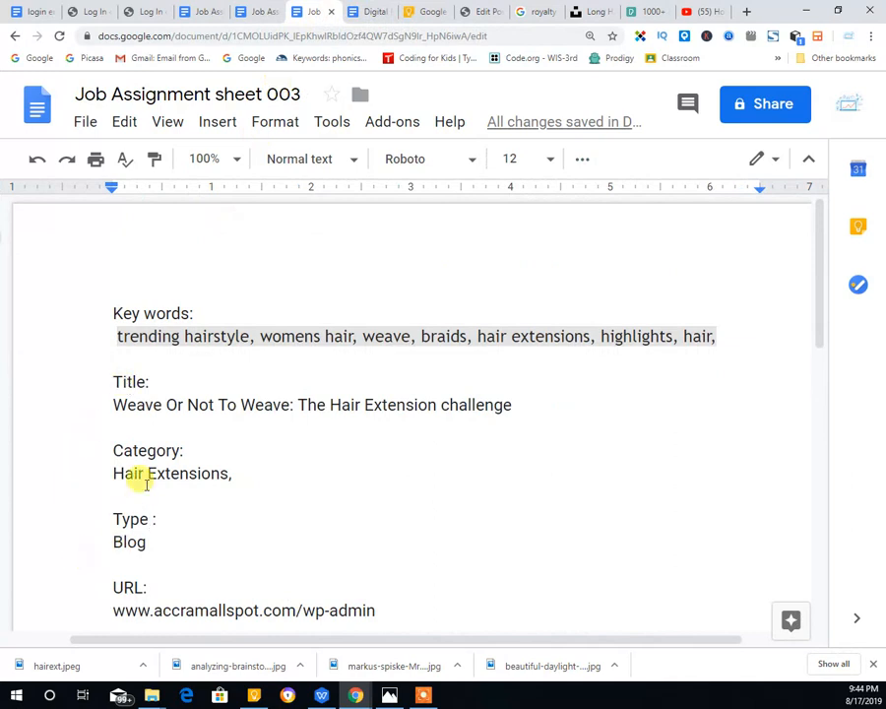
pyautogui.moveTo(113, 473); pyautogui.dragTo(222, 465)
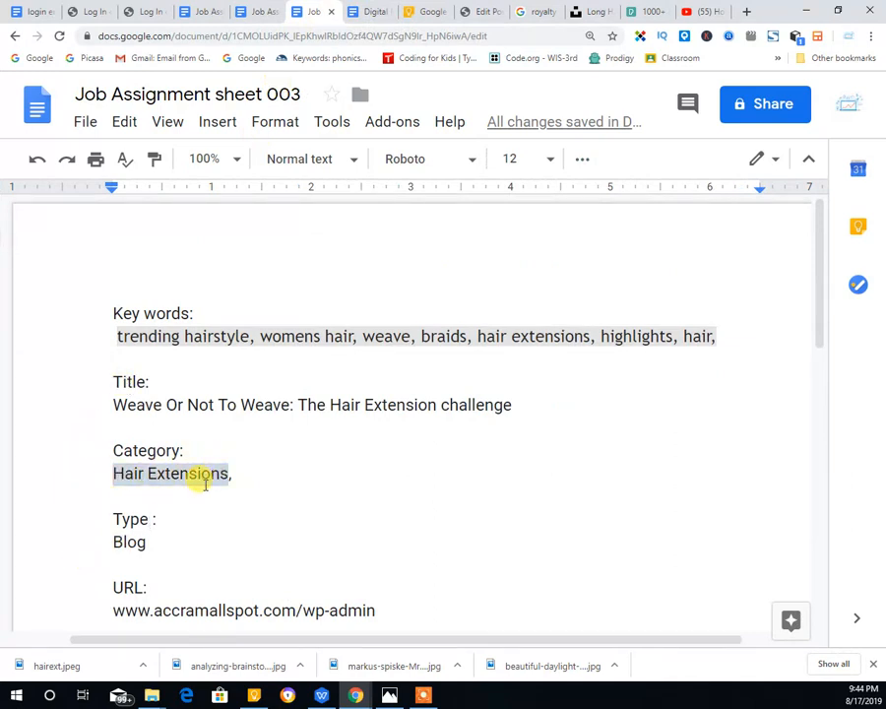
pyautogui.rightClick(205, 483)
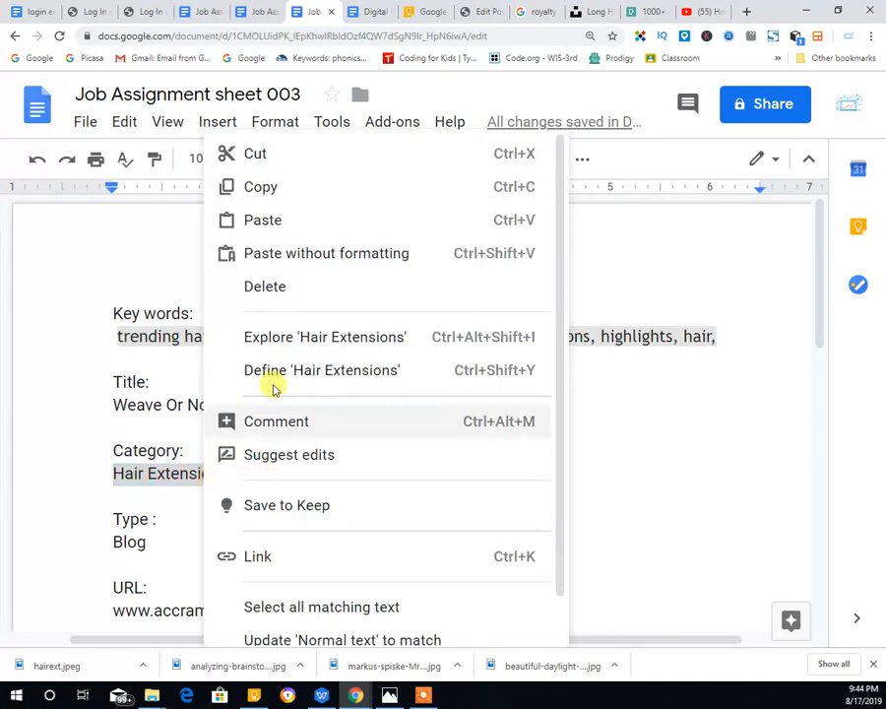
pyautogui.click(266, 189)
# Return to the WordPress editor of the "Weave Or Not To Weave" post.
pyautogui.click(585, 14)
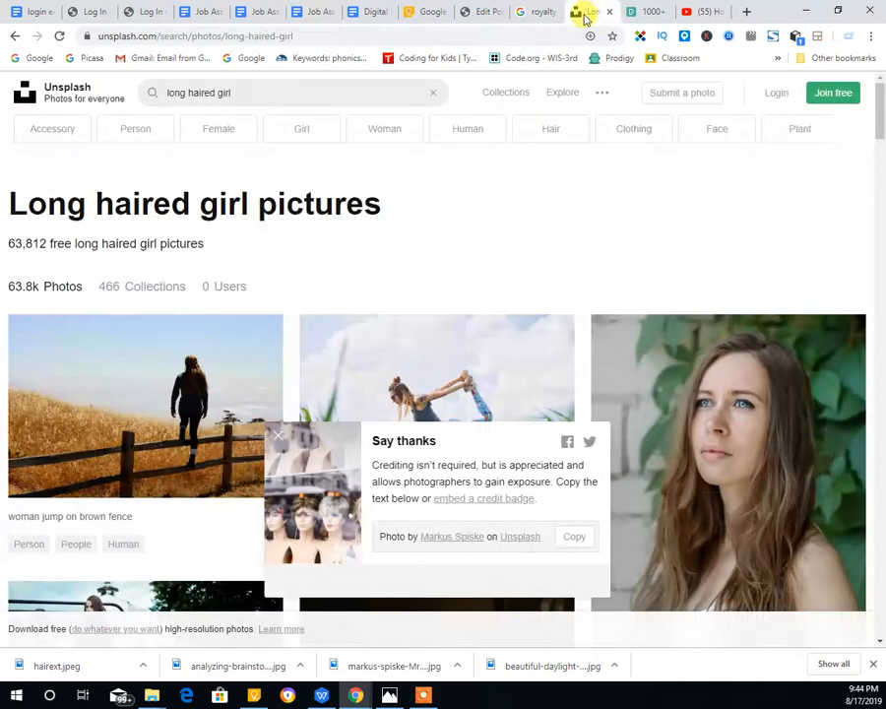
pyautogui.click(480, 12)
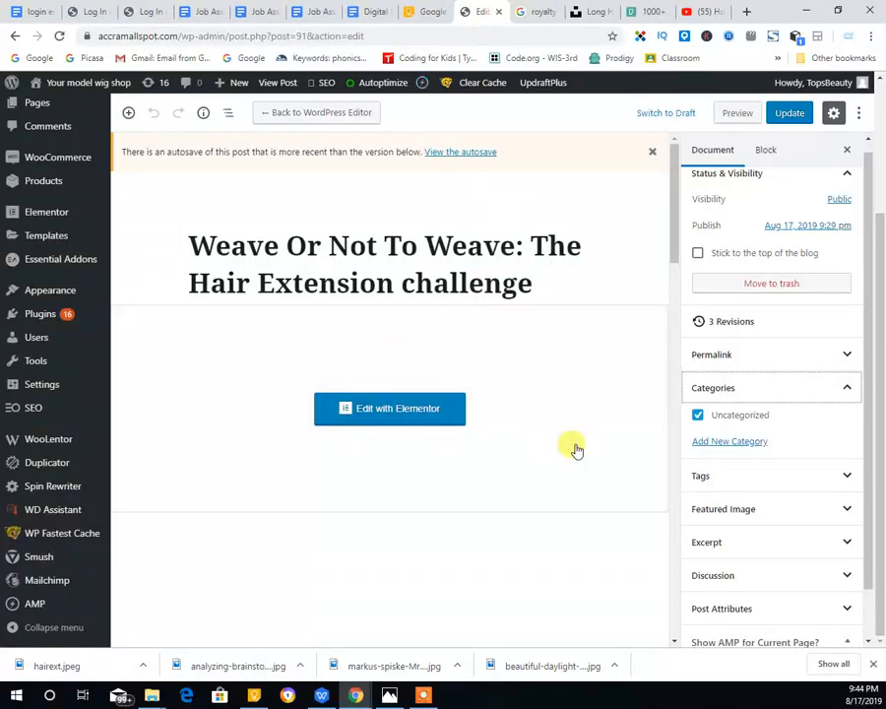
pyautogui.scroll(-5, 626, 430)
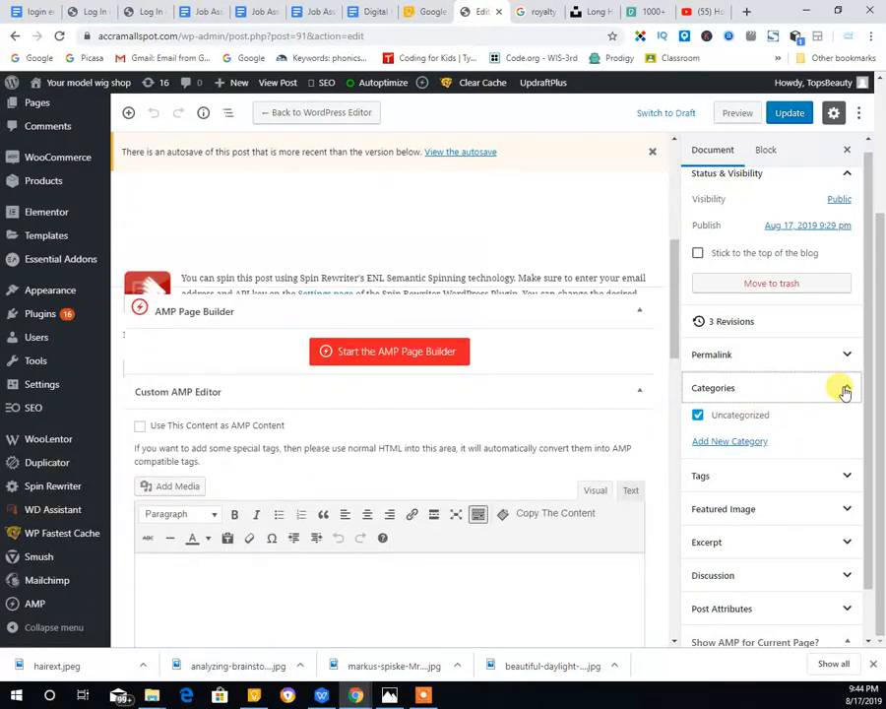
pyautogui.click(724, 390)
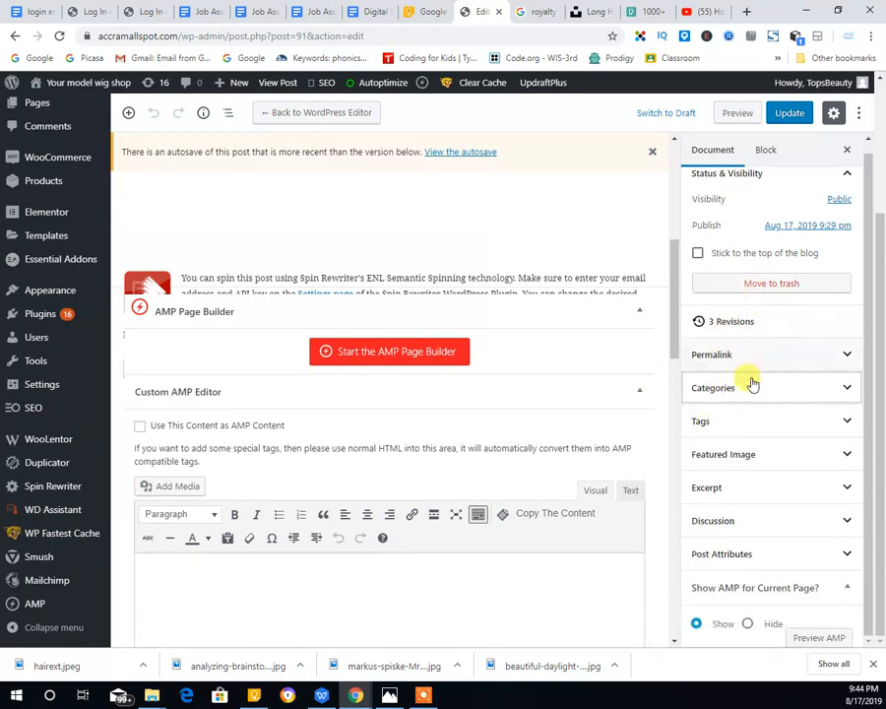
pyautogui.click(712, 396)
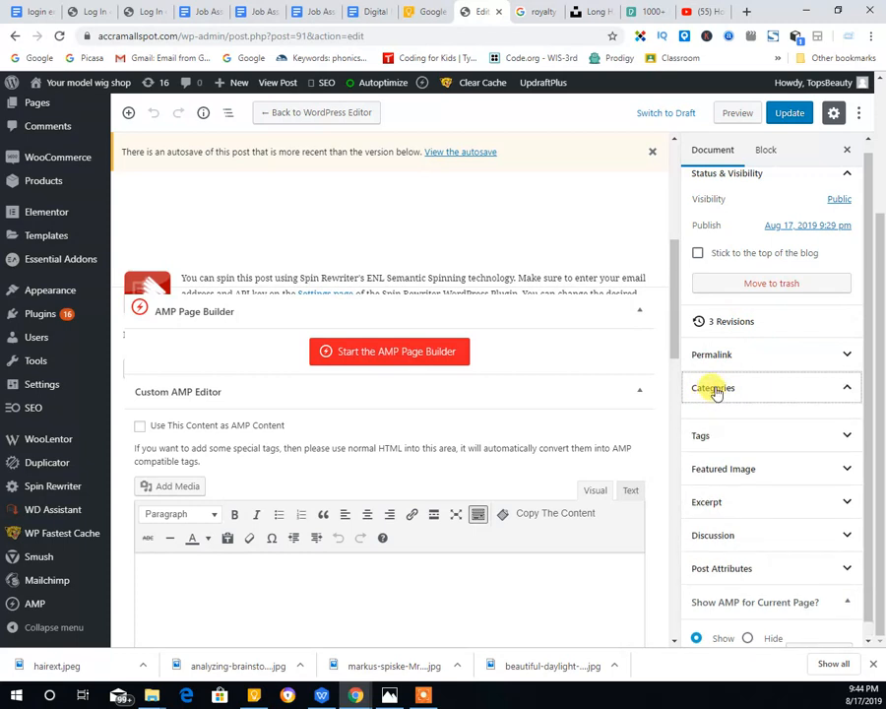
pyautogui.click(717, 390)
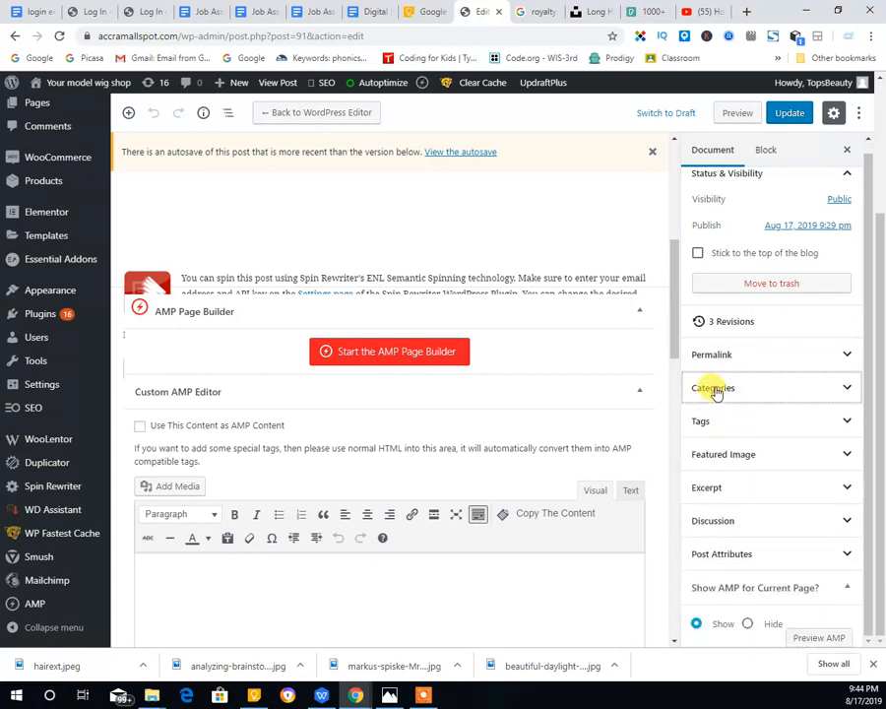
pyautogui.click(716, 391)
pyautogui.click(716, 391)
pyautogui.click(716, 390)
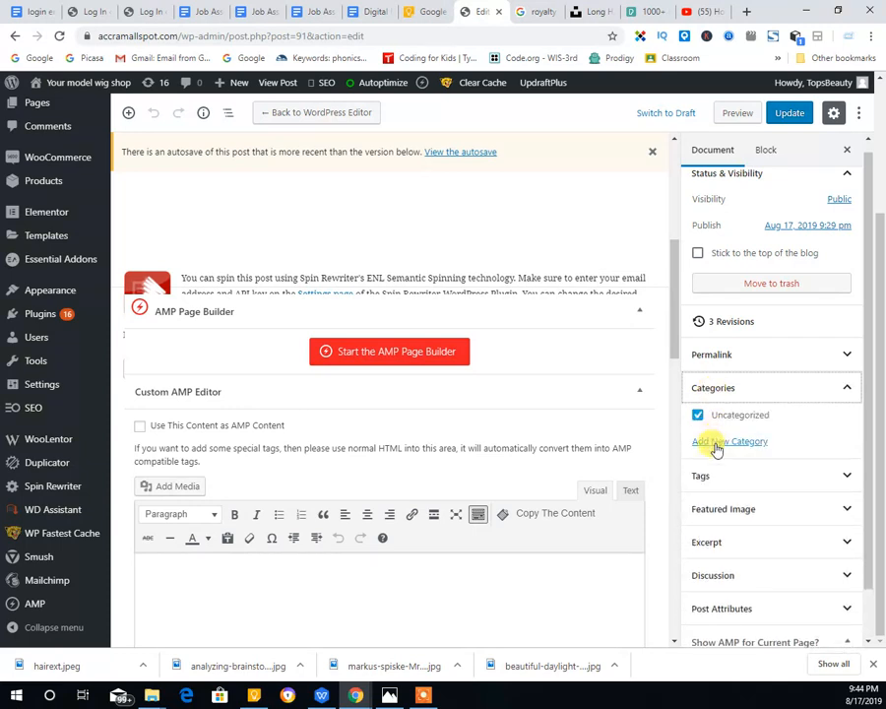
# Start a new category for the post and paste "Hair Extensions" as its name.
pyautogui.click(716, 444)
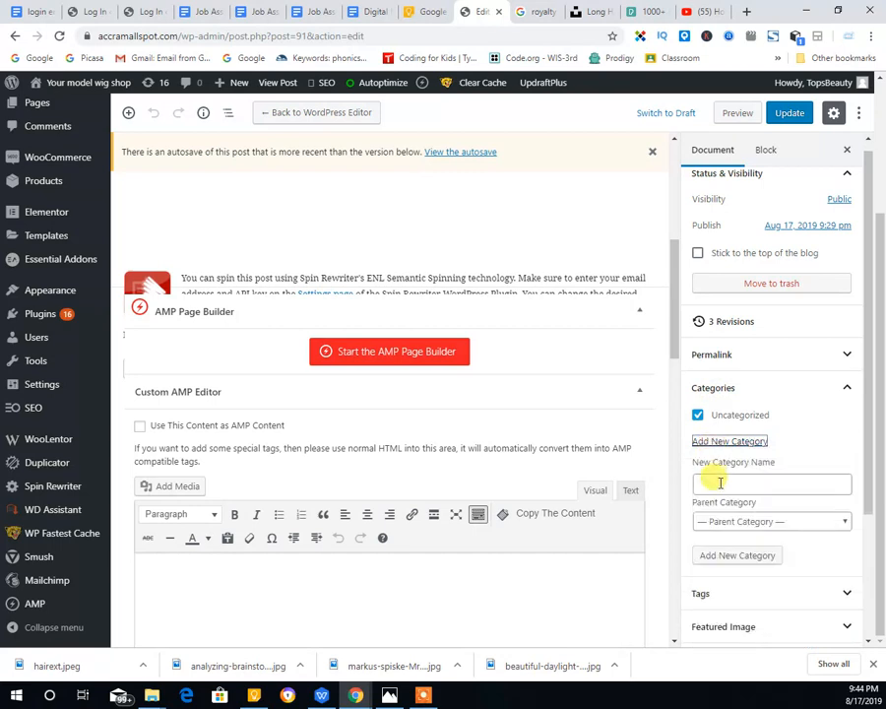
pyautogui.click(720, 484)
pyautogui.rightClick(722, 483)
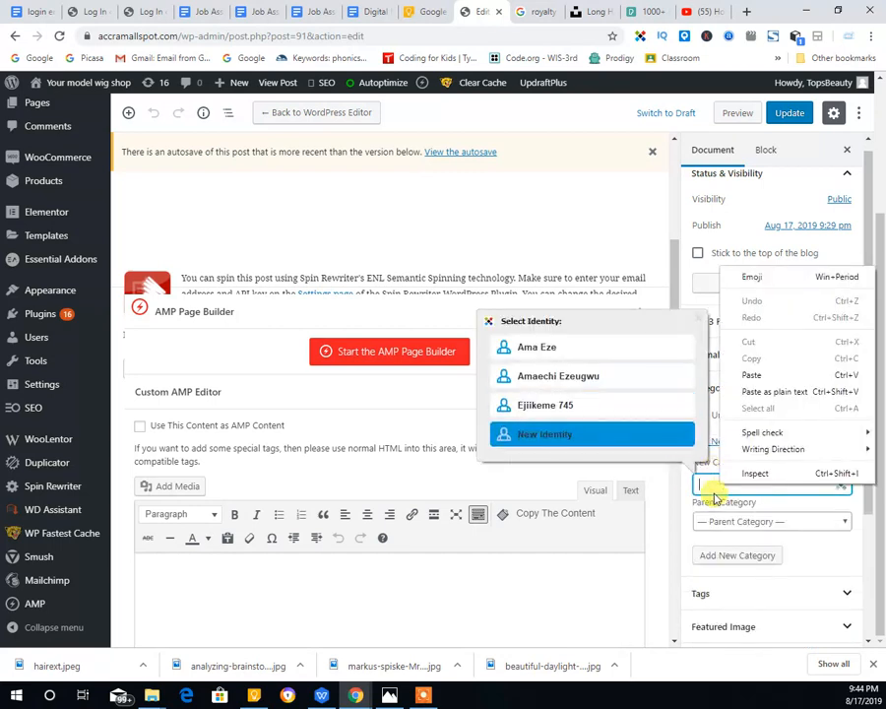
pyautogui.click(770, 378)
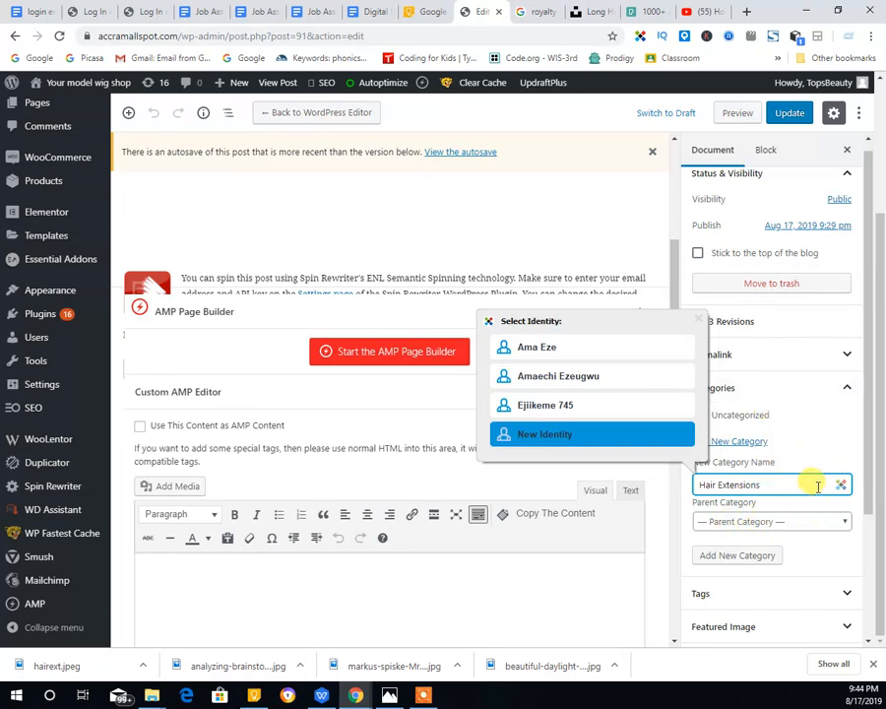
# Expand the post's Tags settings and look over the remaining document settings below them.
pyautogui.click(770, 593)
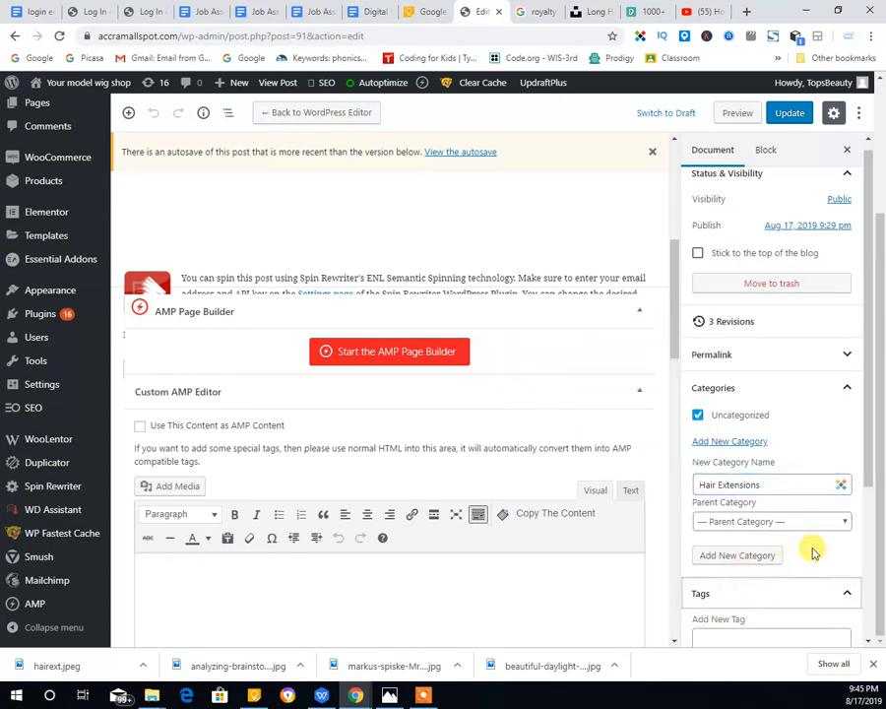
pyautogui.scroll(-3, 814, 522)
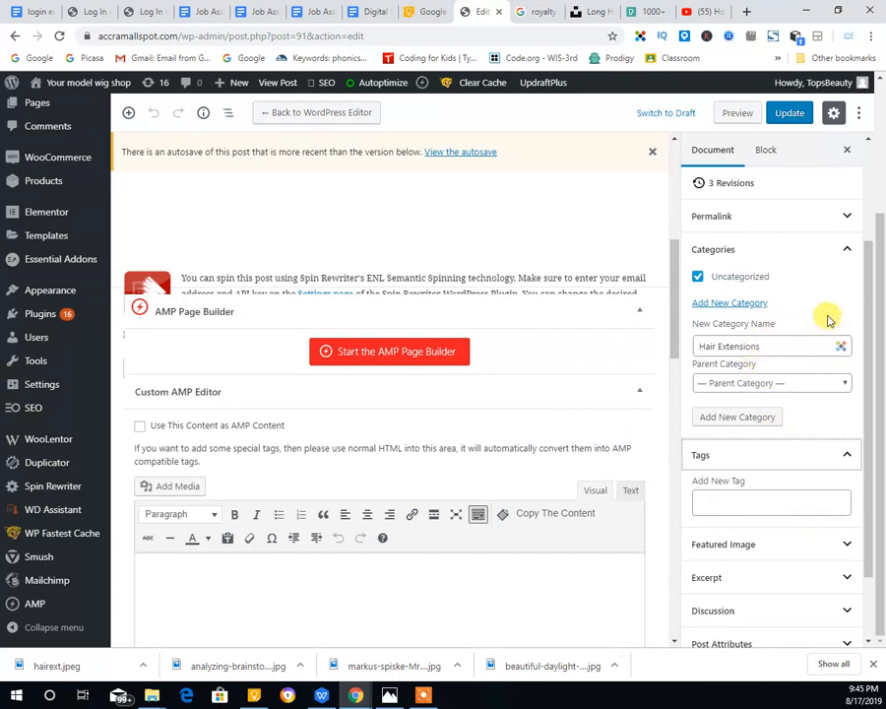
pyautogui.scroll(-1, 797, 606)
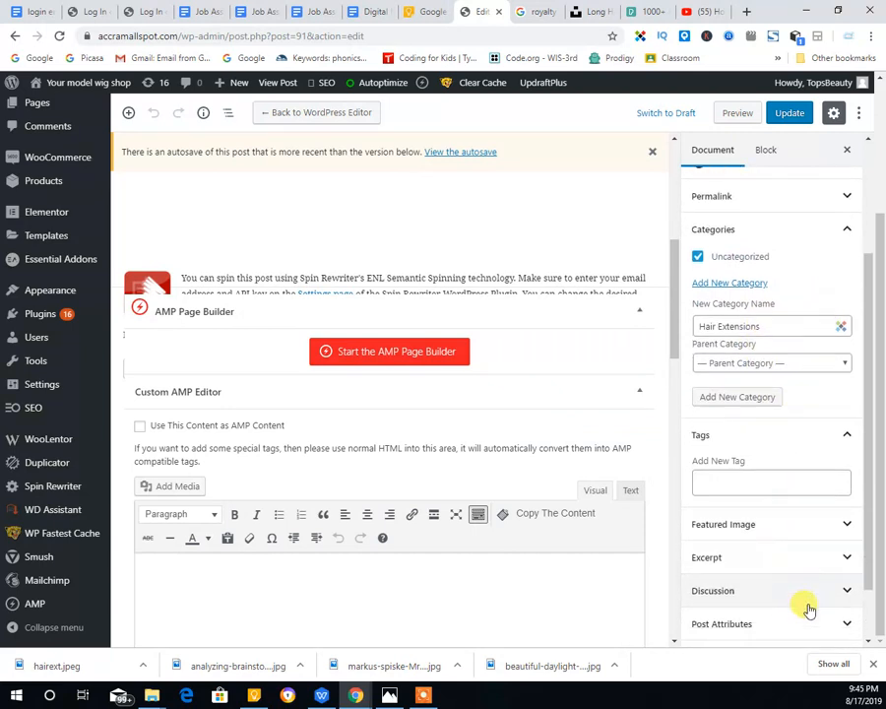
pyautogui.scroll(-2, 805, 601)
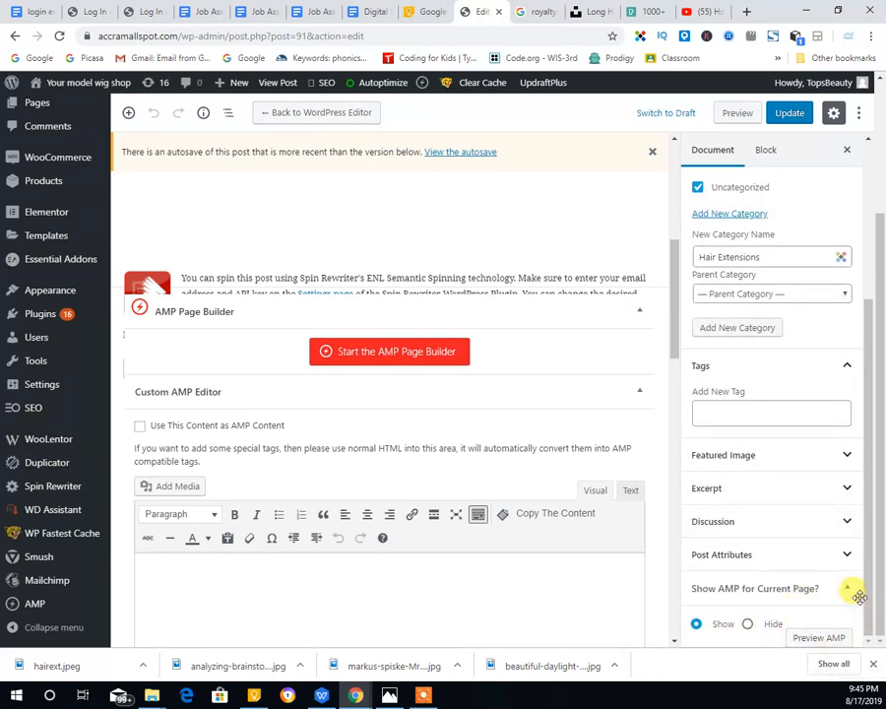
# Update the post and add "Hair Extensions" as a new category for it.
pyautogui.click(783, 112)
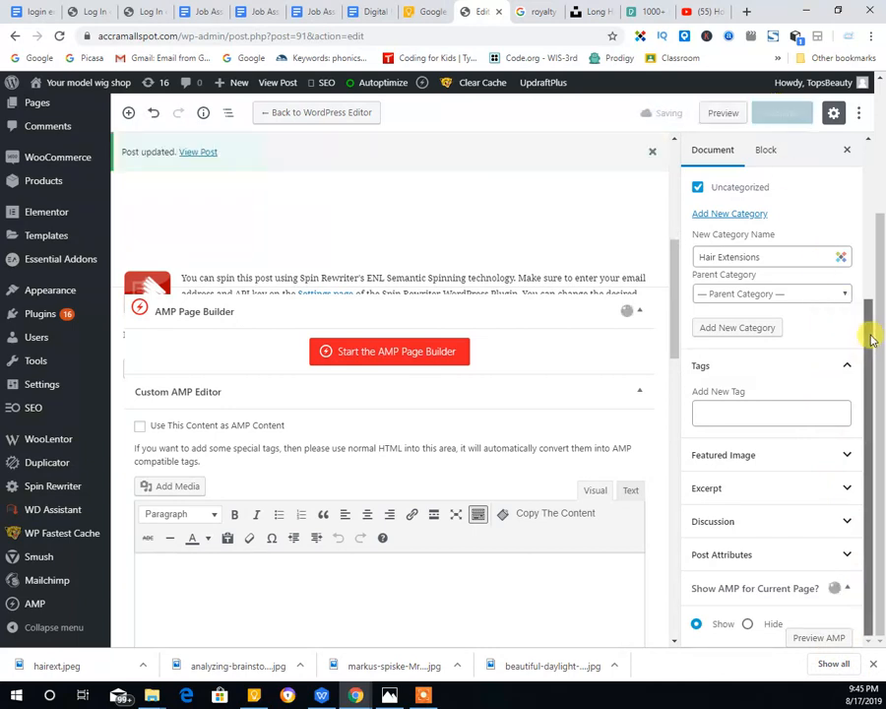
pyautogui.moveTo(872, 337); pyautogui.dragTo(862, 297)
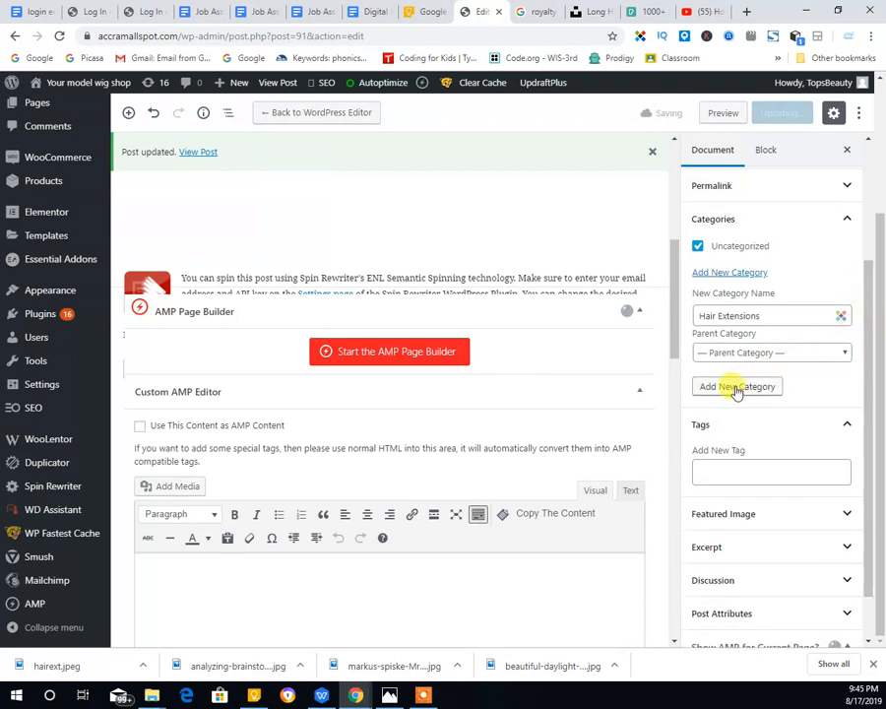
pyautogui.click(736, 277)
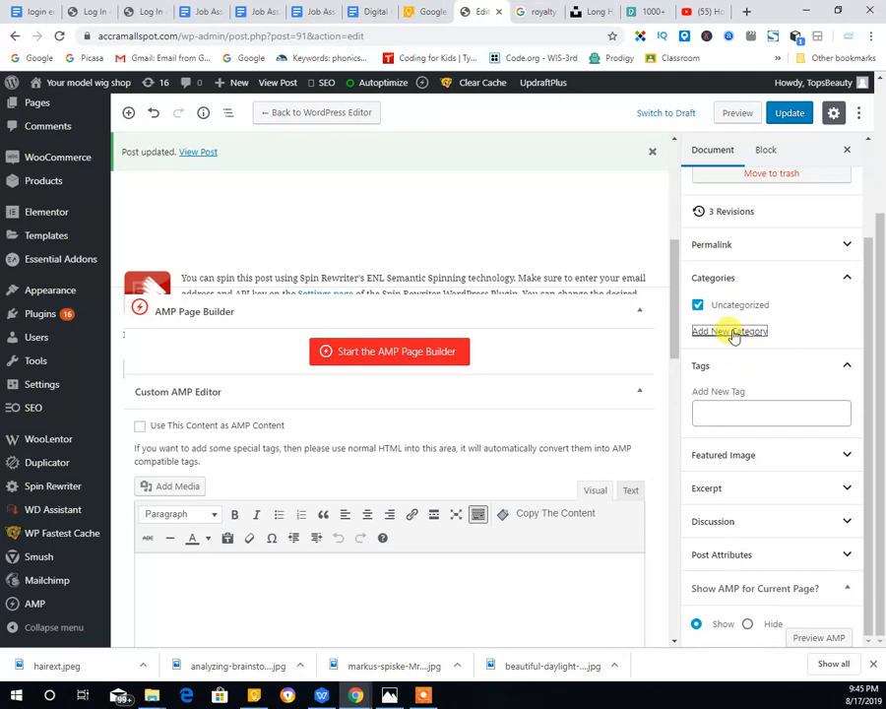
pyautogui.click(737, 332)
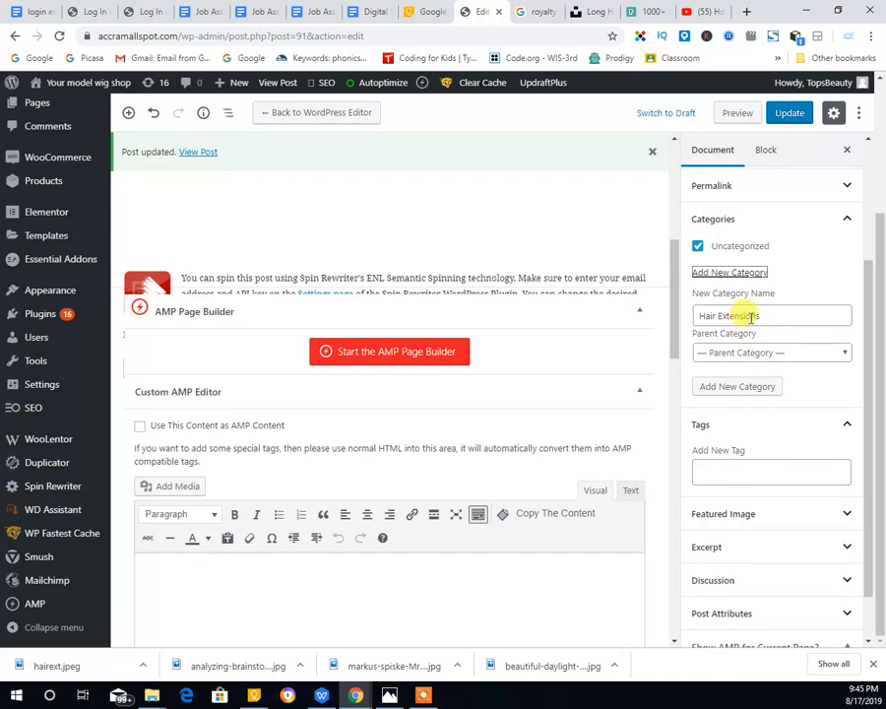
pyautogui.click(761, 391)
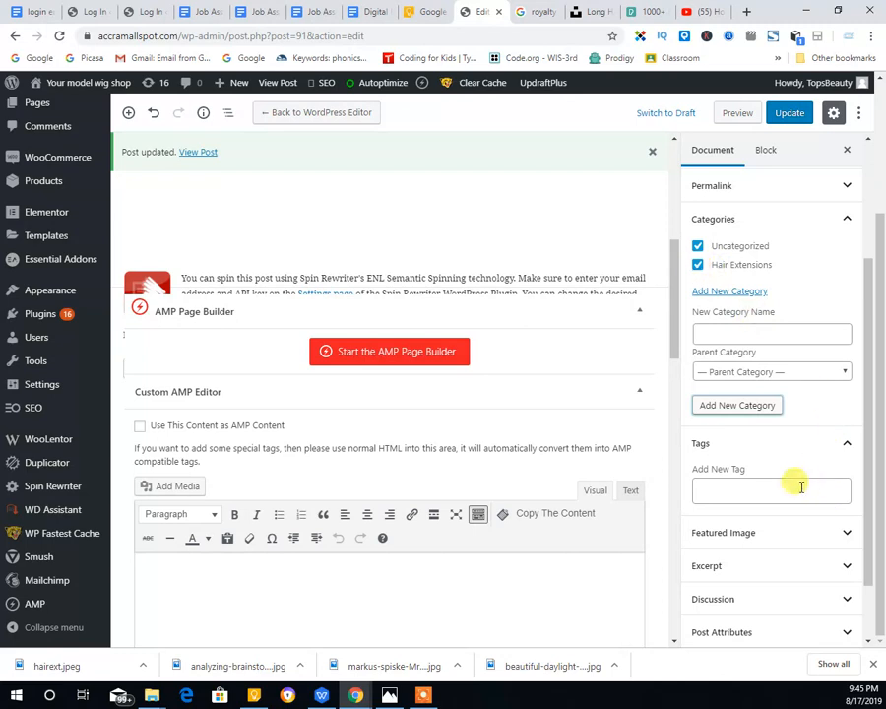
# Deselect the Uncategorized category, keeping Hair Extensions assigned to the post.
pyautogui.click(698, 265)
pyautogui.click(697, 246)
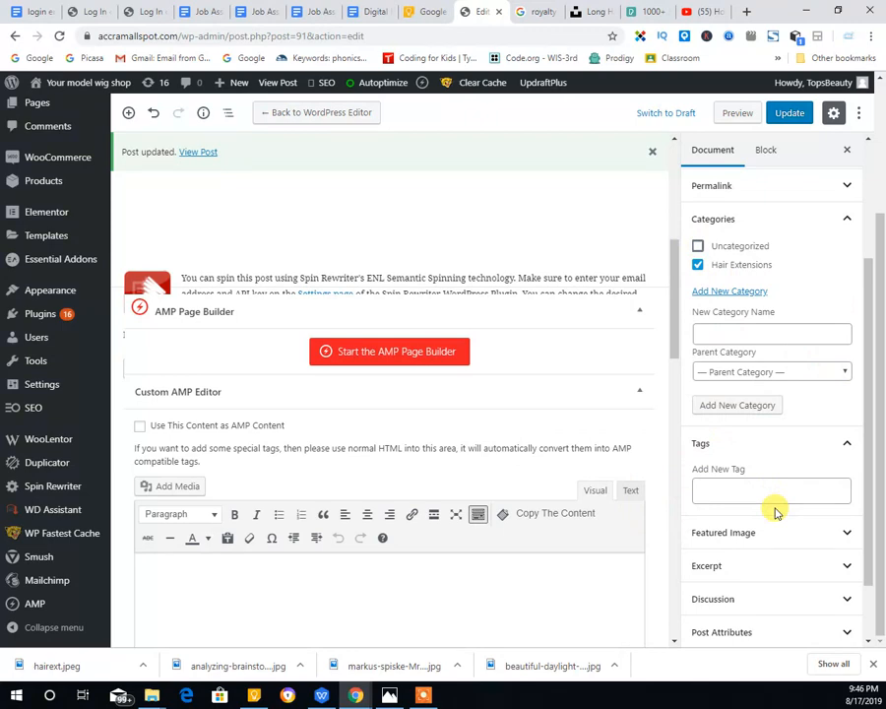
# Open the "Weave Or Not To Weave" post in the Elementor editor and exit back to its dashboard edit page.
pyautogui.scroll(3, 775, 510)
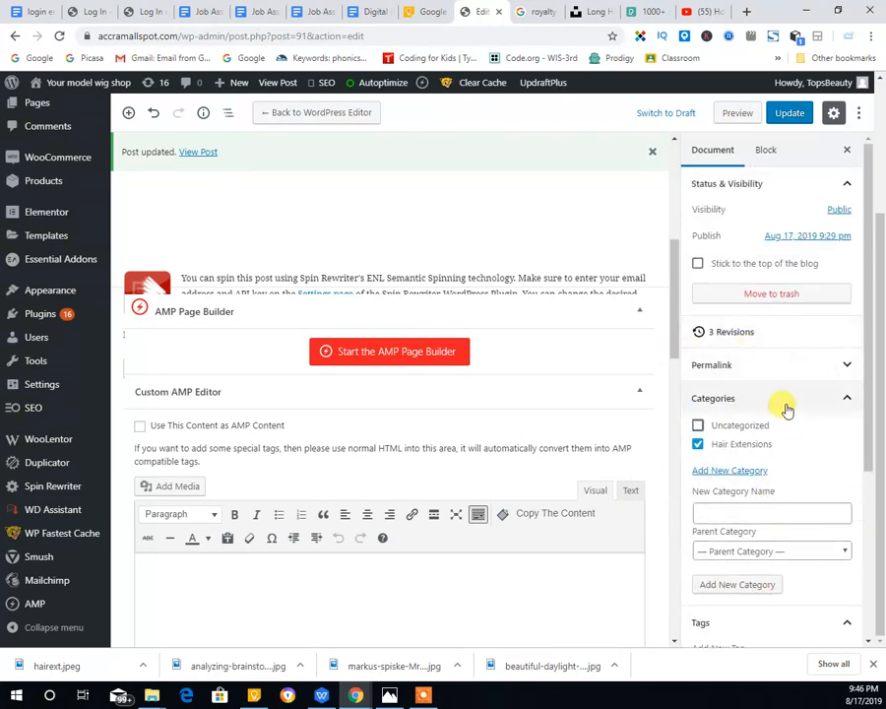
pyautogui.scroll(5, 496, 238)
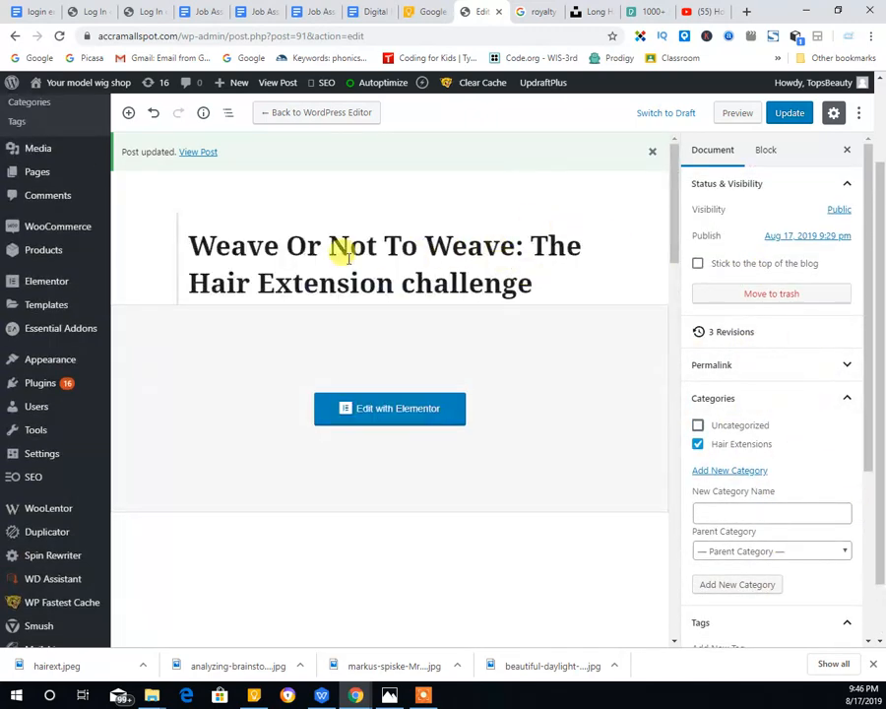
pyautogui.click(439, 418)
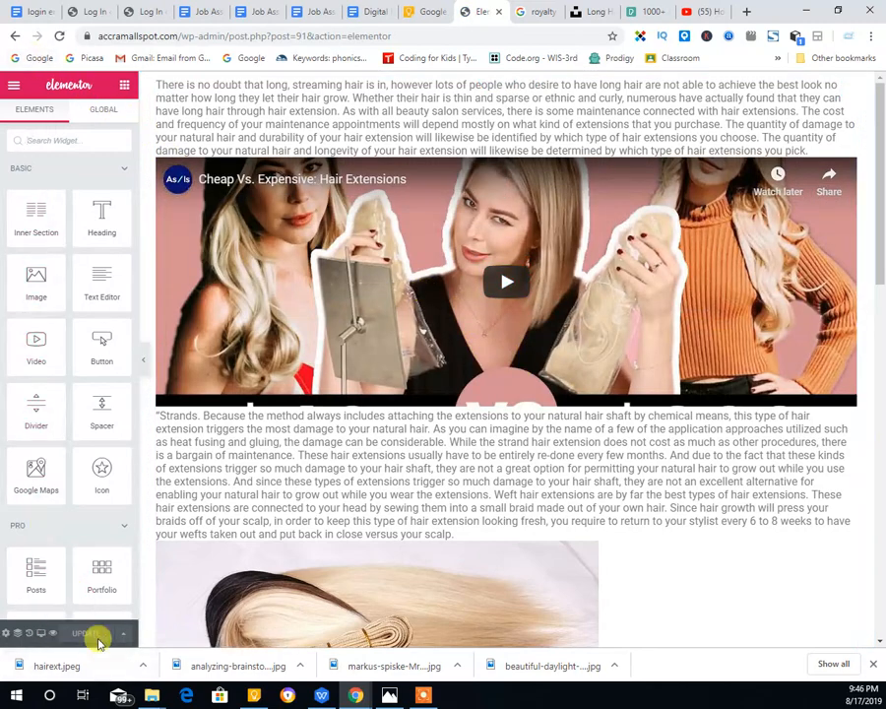
pyautogui.click(14, 89)
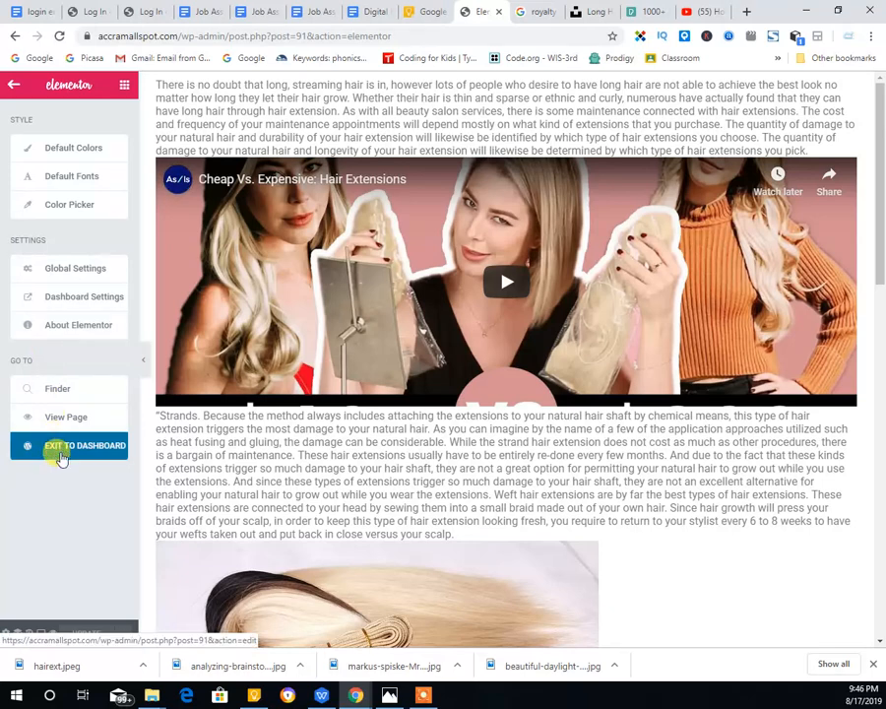
pyautogui.click(61, 450)
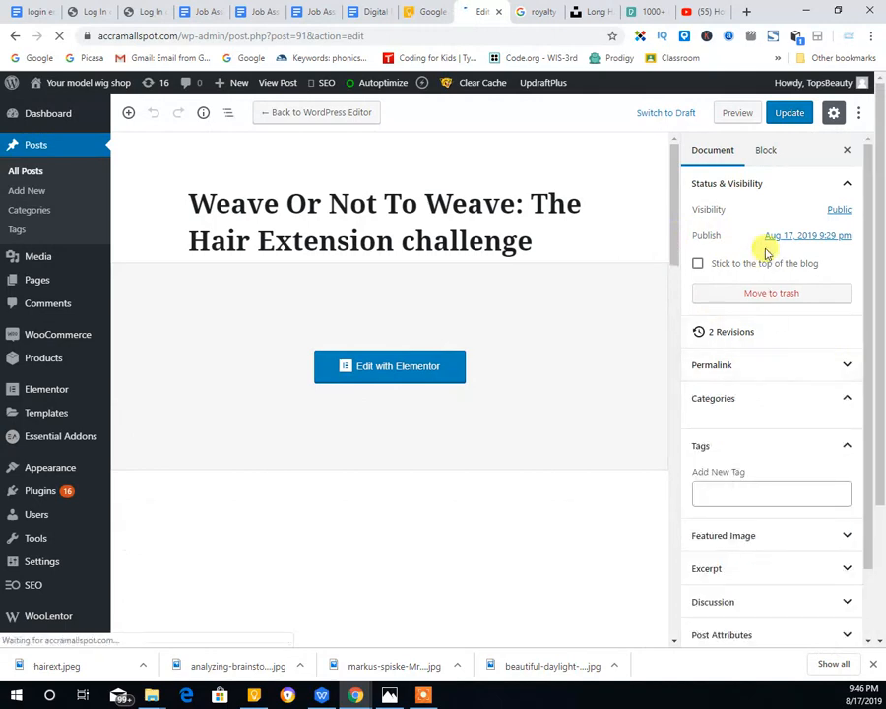
# Preview the post, review its text, picture and embedded videos from beginning to end, and close the preview.
pyautogui.click(741, 114)
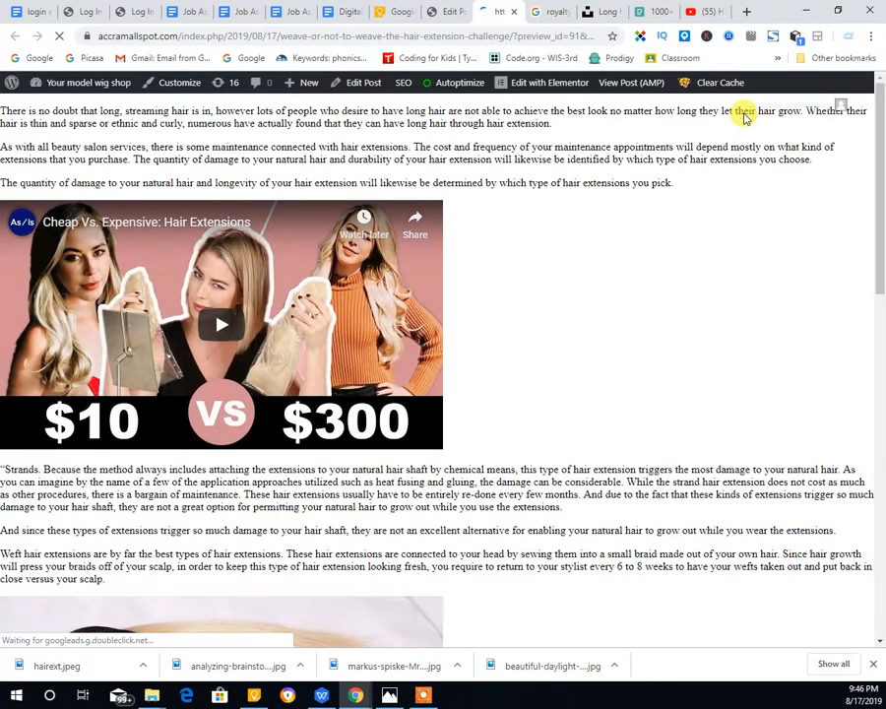
pyautogui.scroll(-5, 562, 207)
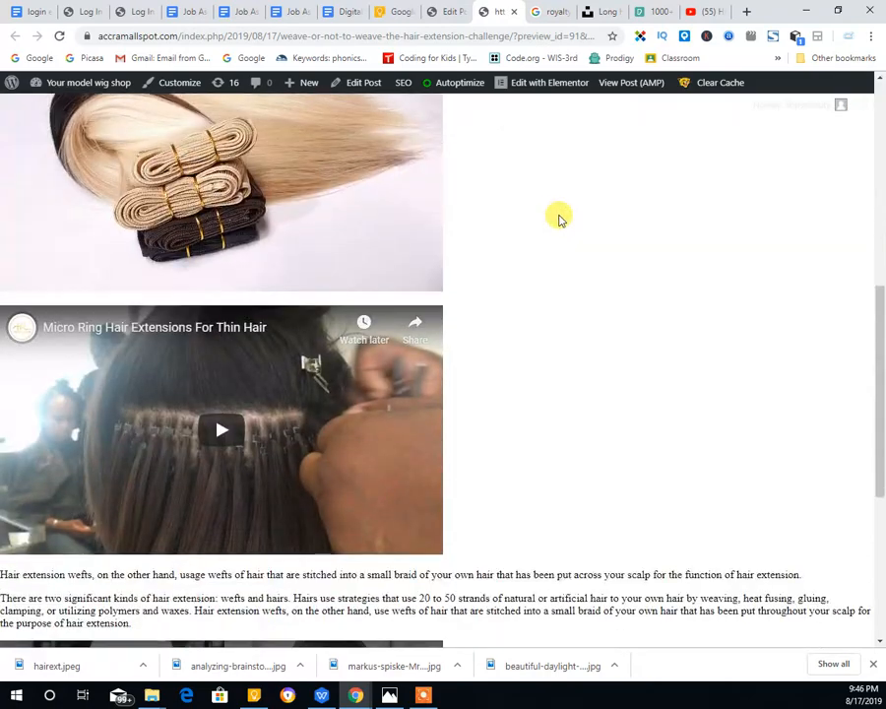
pyautogui.scroll(-3, 559, 217)
pyautogui.scroll(-1, 559, 217)
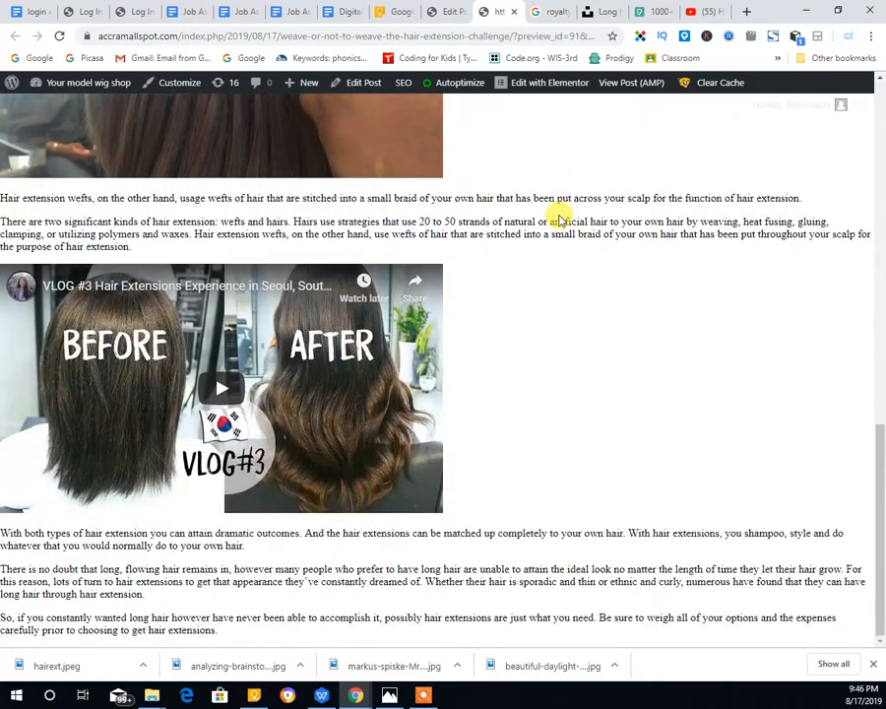
pyautogui.scroll(-6, 482, 376)
pyautogui.scroll(2, 484, 378)
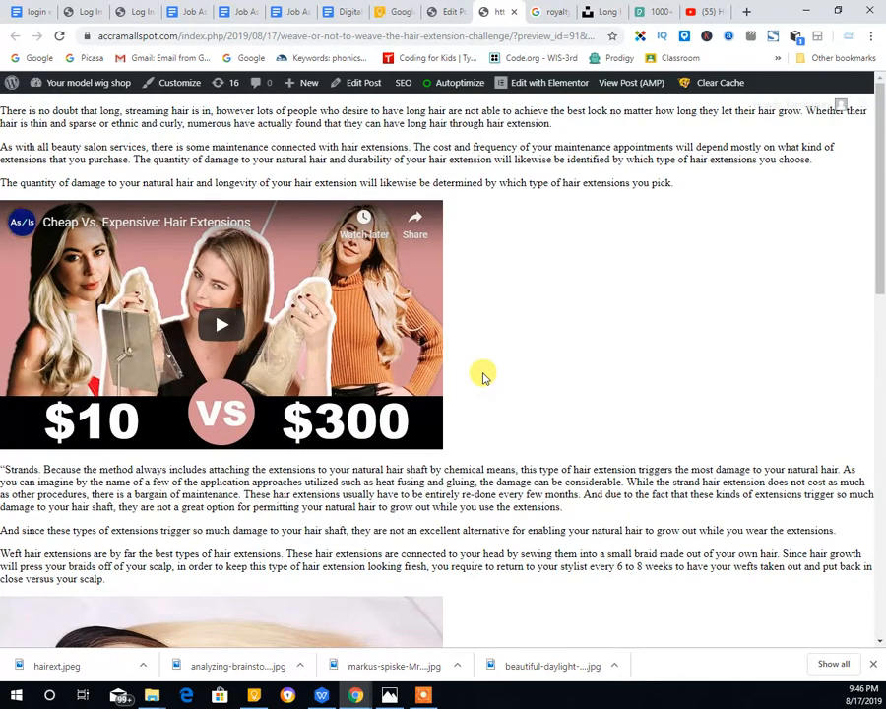
pyautogui.scroll(-8, 423, 374)
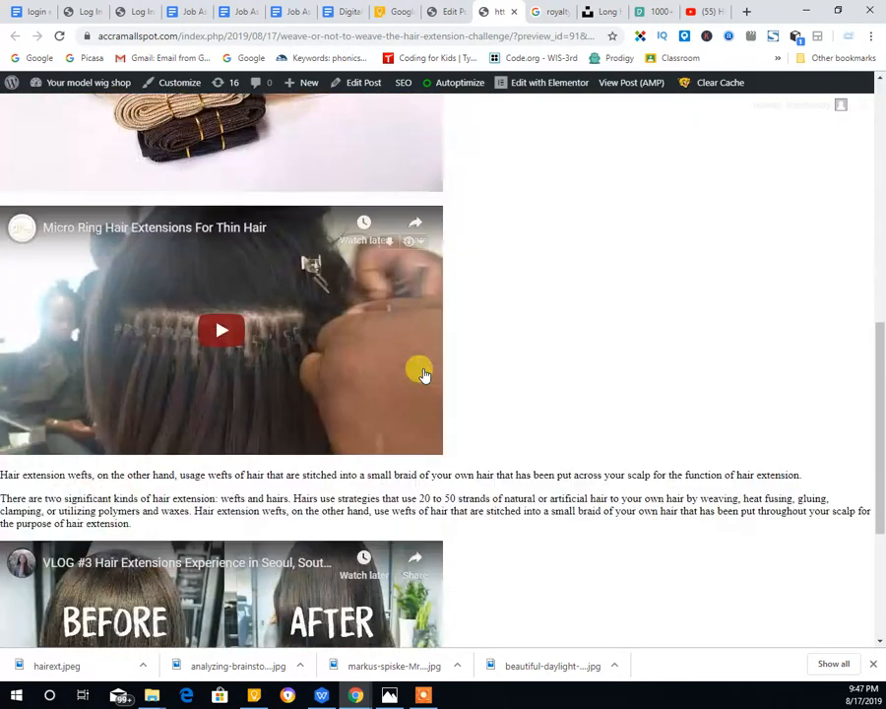
pyautogui.scroll(8, 423, 374)
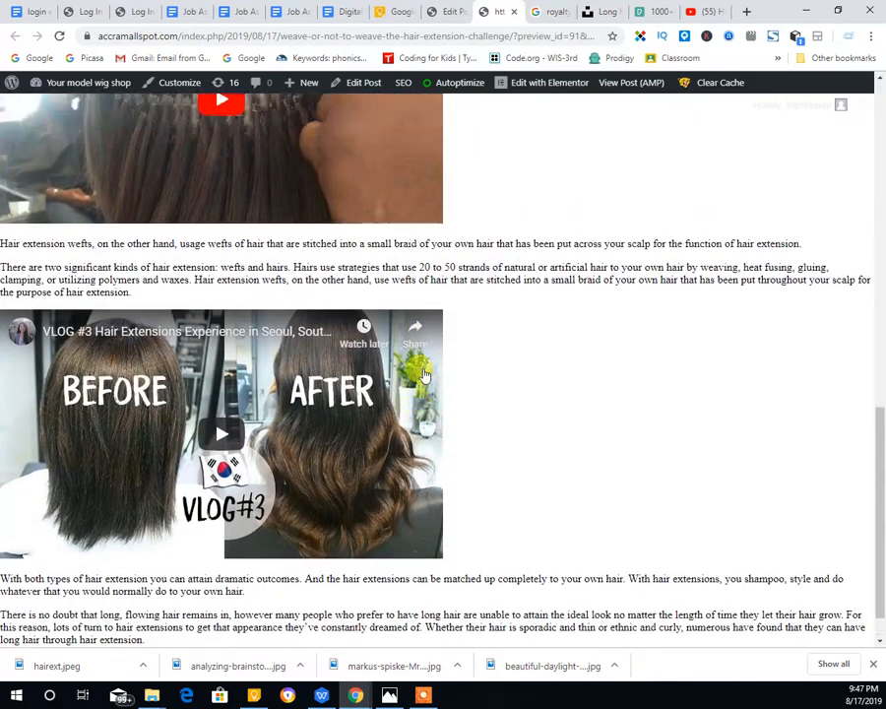
pyautogui.scroll(3, 423, 374)
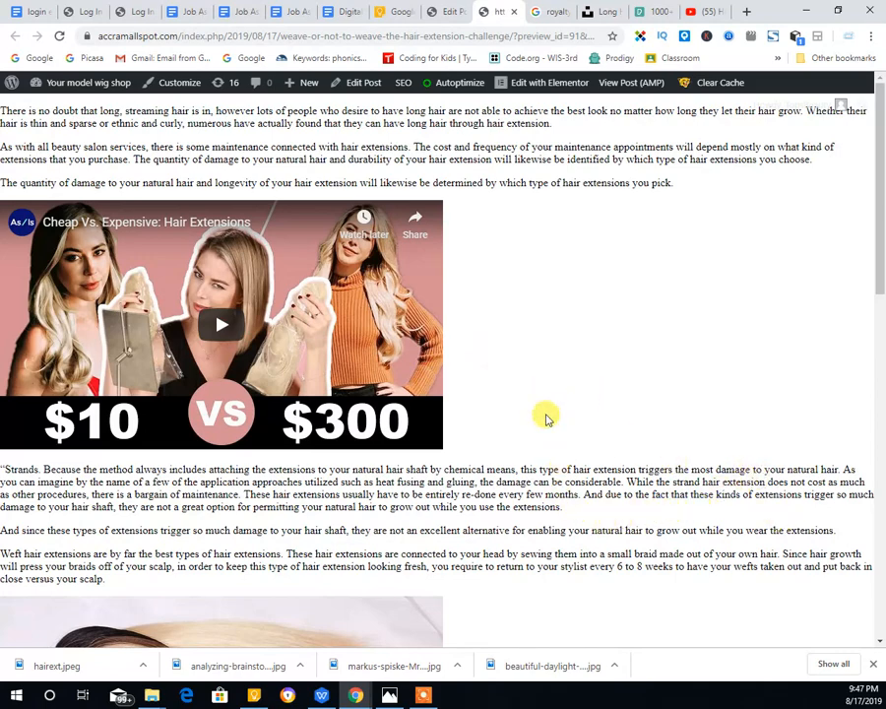
pyautogui.scroll(-10, 548, 418)
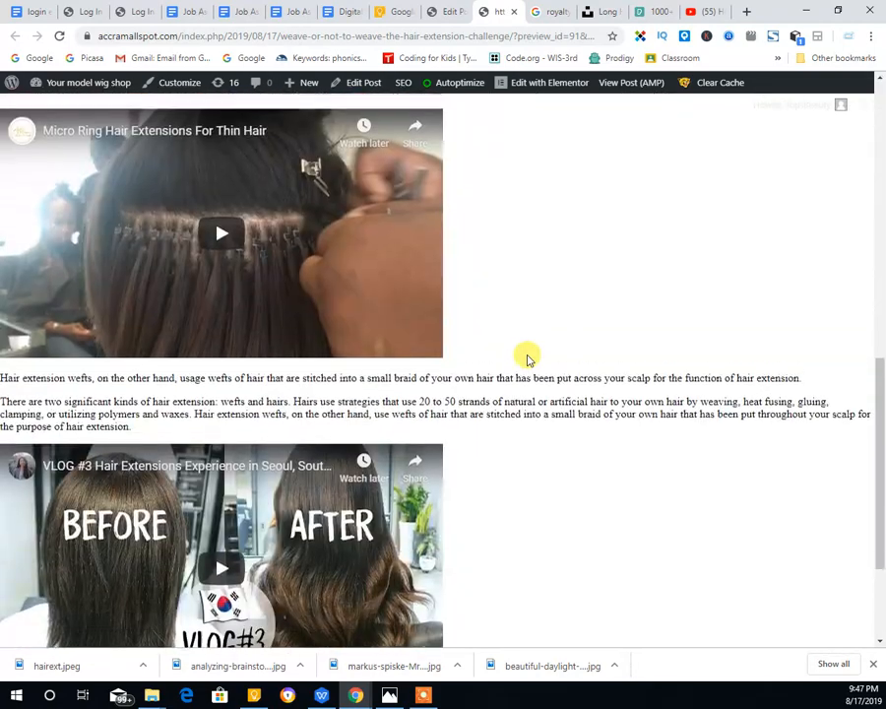
pyautogui.scroll(10, 526, 357)
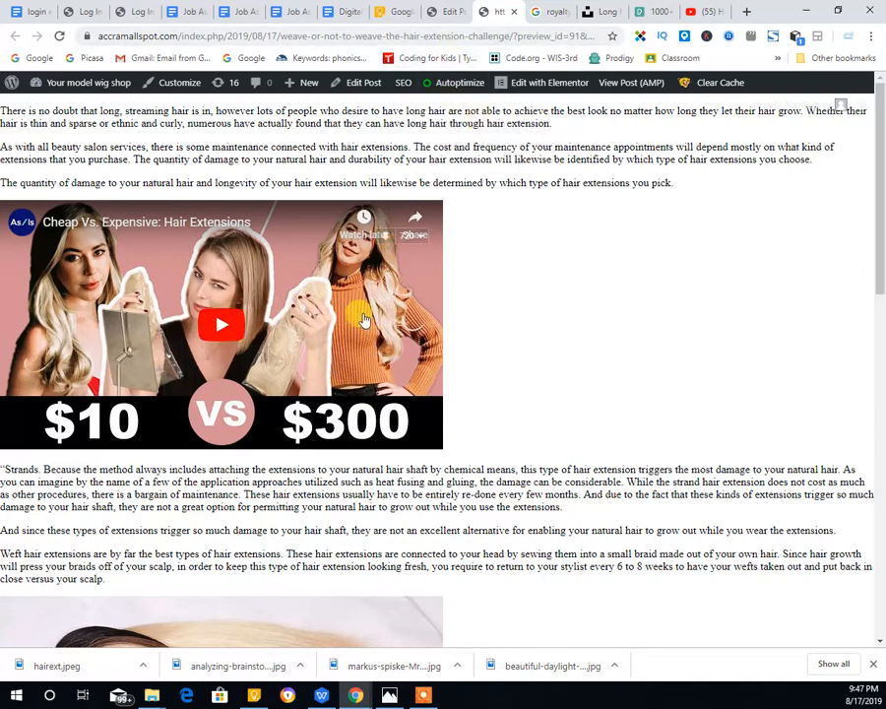
pyautogui.scroll(-5, 433, 537)
pyautogui.scroll(-1, 403, 571)
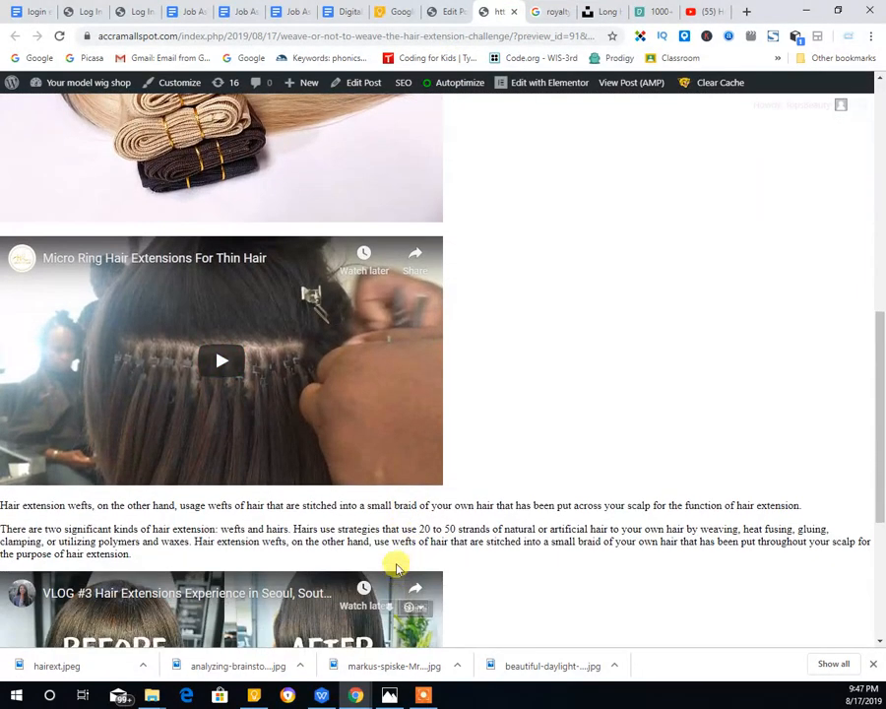
pyautogui.scroll(5, 393, 561)
pyautogui.scroll(-4, 295, 585)
pyautogui.scroll(-4, 395, 524)
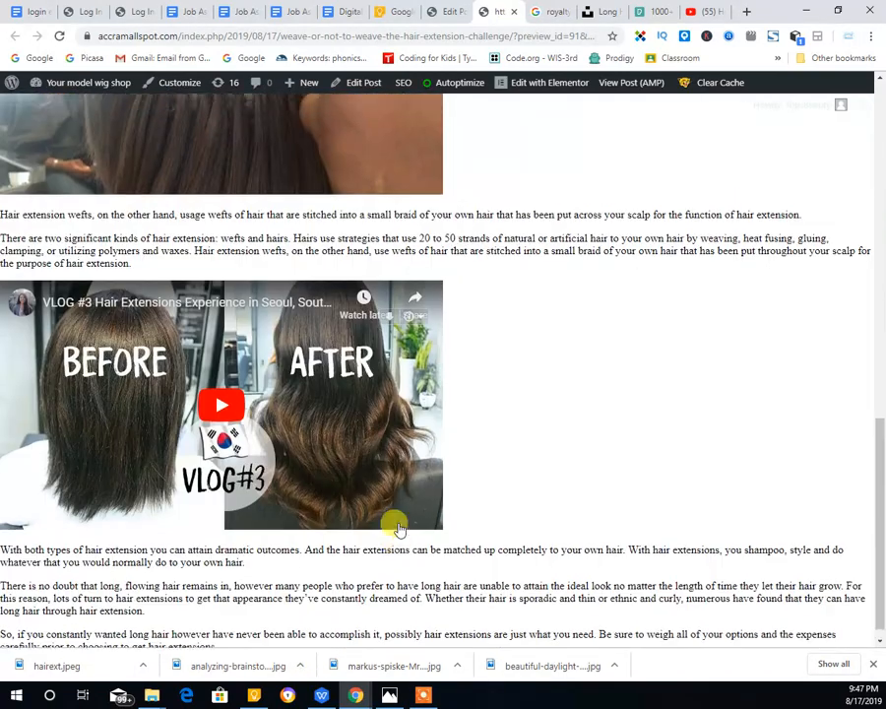
pyautogui.scroll(9, 394, 492)
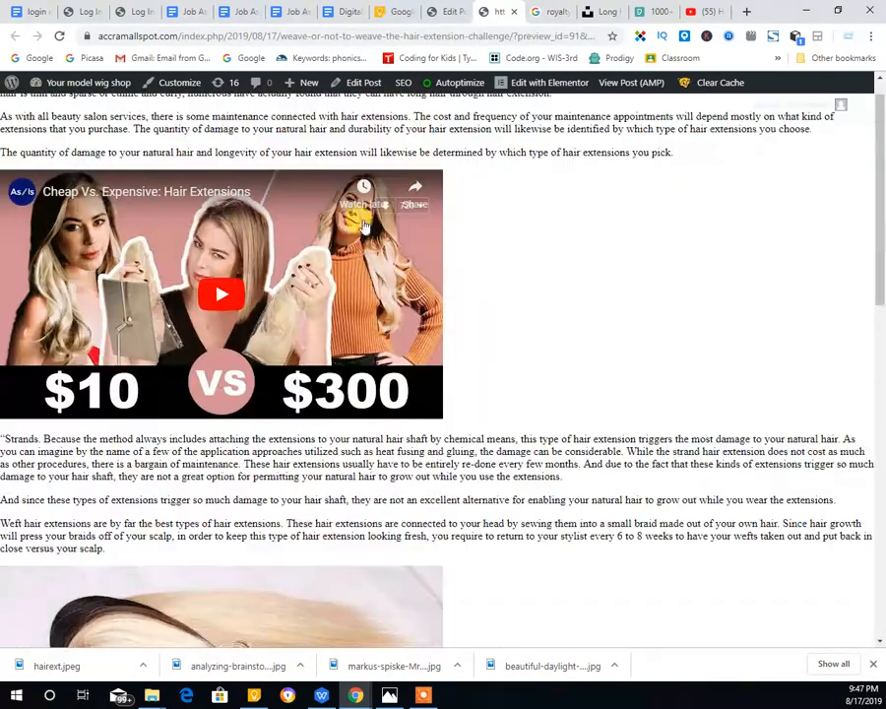
pyautogui.click(512, 12)
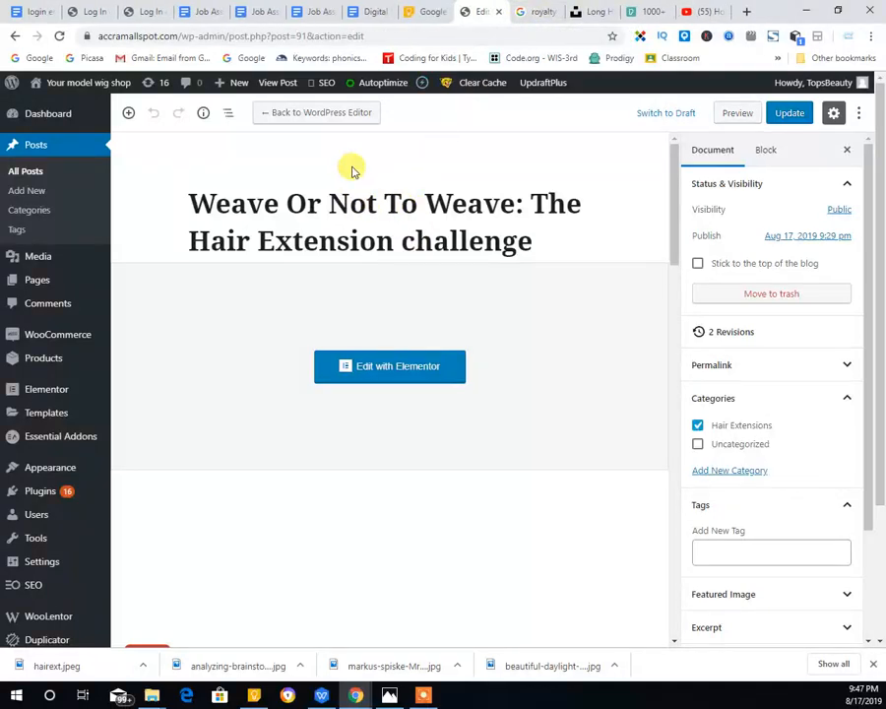
# Examine the AMP editor, SEO title and meta description, and content analysis sections below the post title.
pyautogui.scroll(-5, 306, 216)
pyautogui.scroll(5, 309, 219)
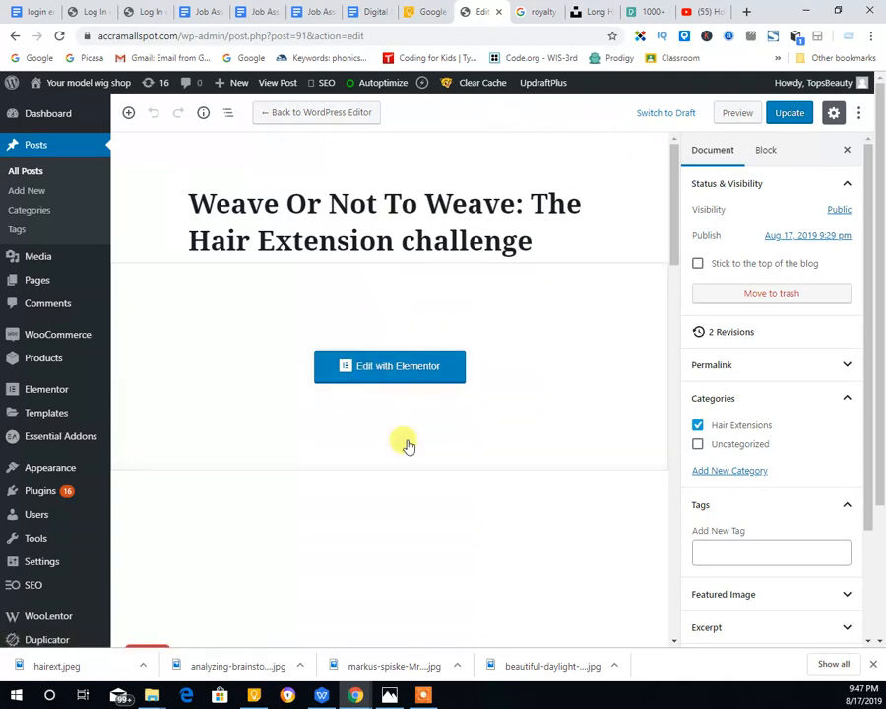
pyautogui.scroll(-5, 474, 329)
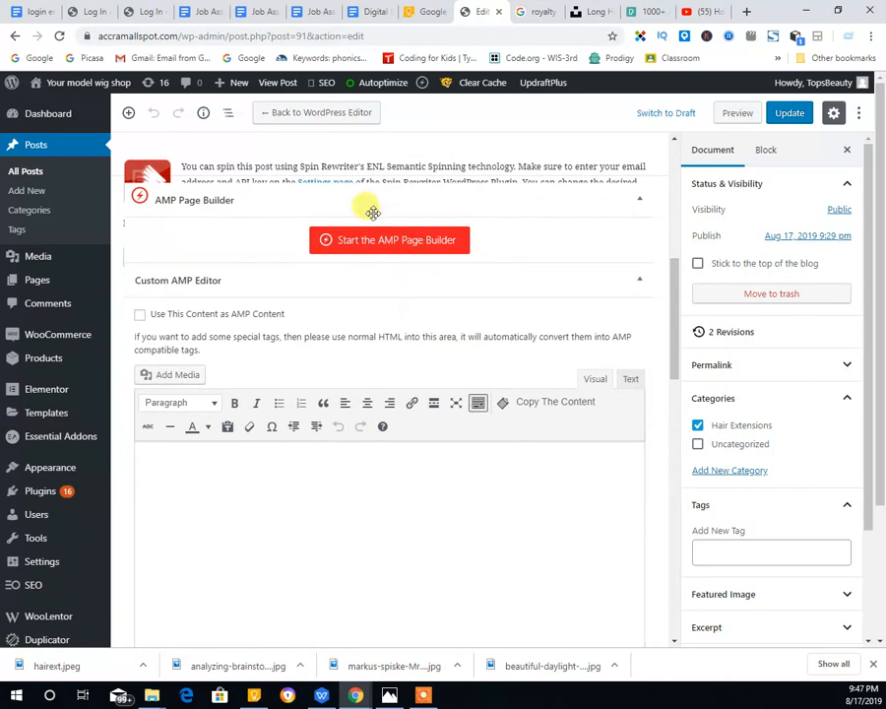
pyautogui.scroll(-3, 221, 392)
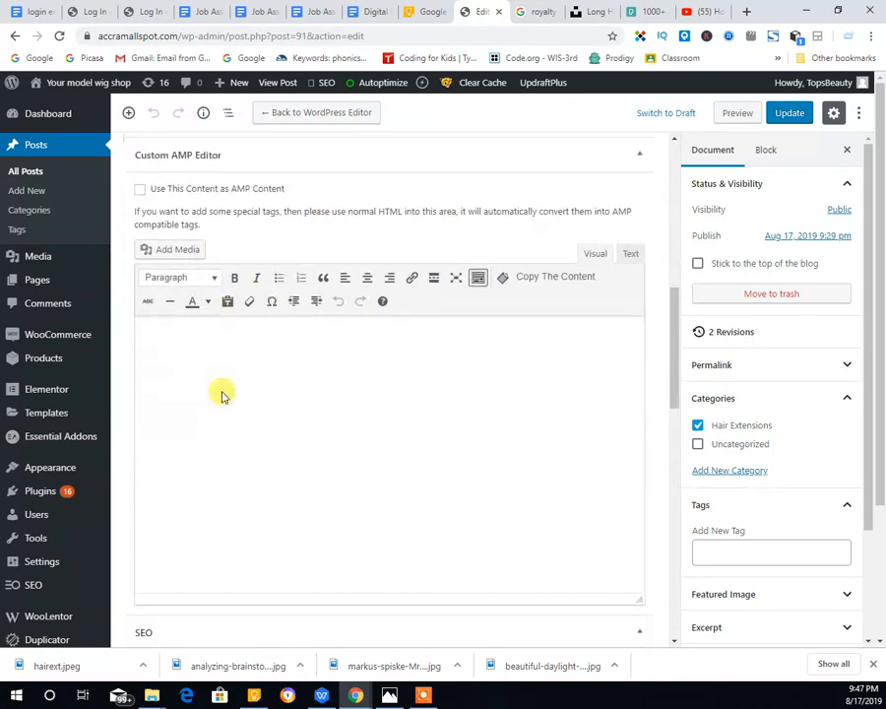
pyautogui.scroll(-3, 221, 393)
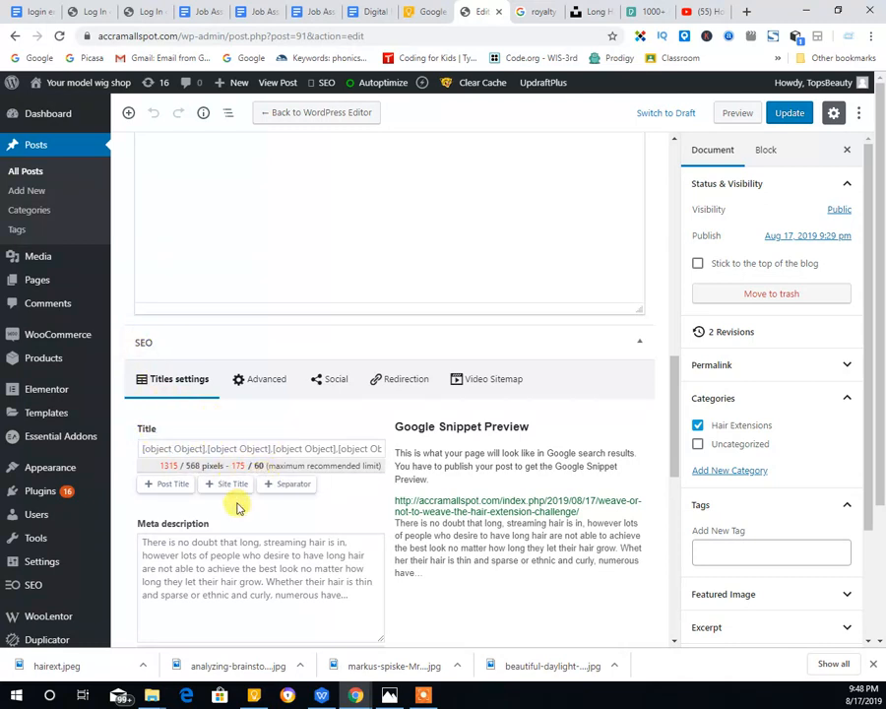
pyautogui.scroll(-3, 237, 507)
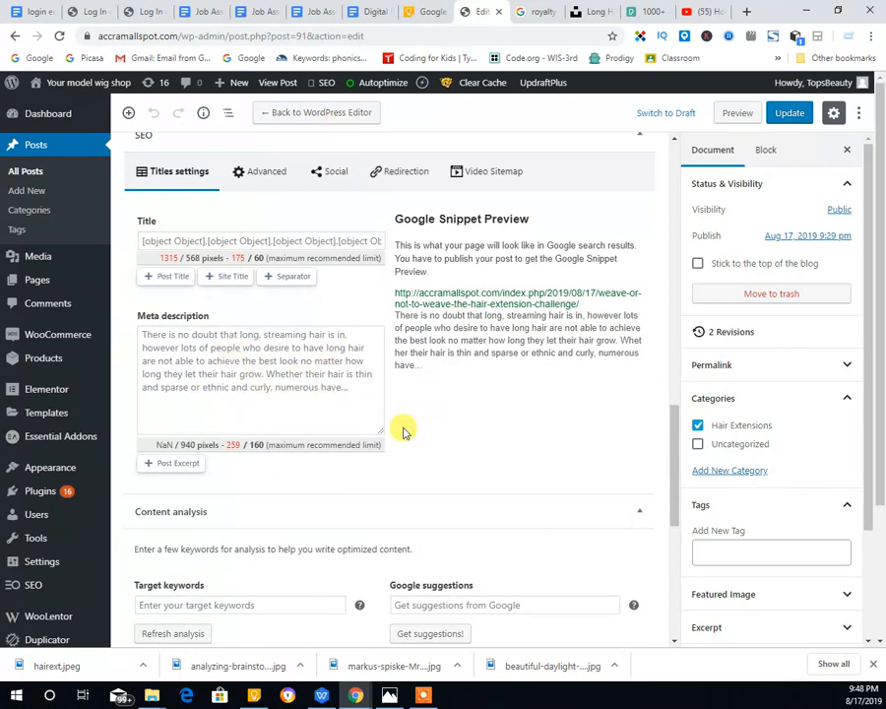
pyautogui.scroll(10, 402, 424)
pyautogui.scroll(1, 409, 420)
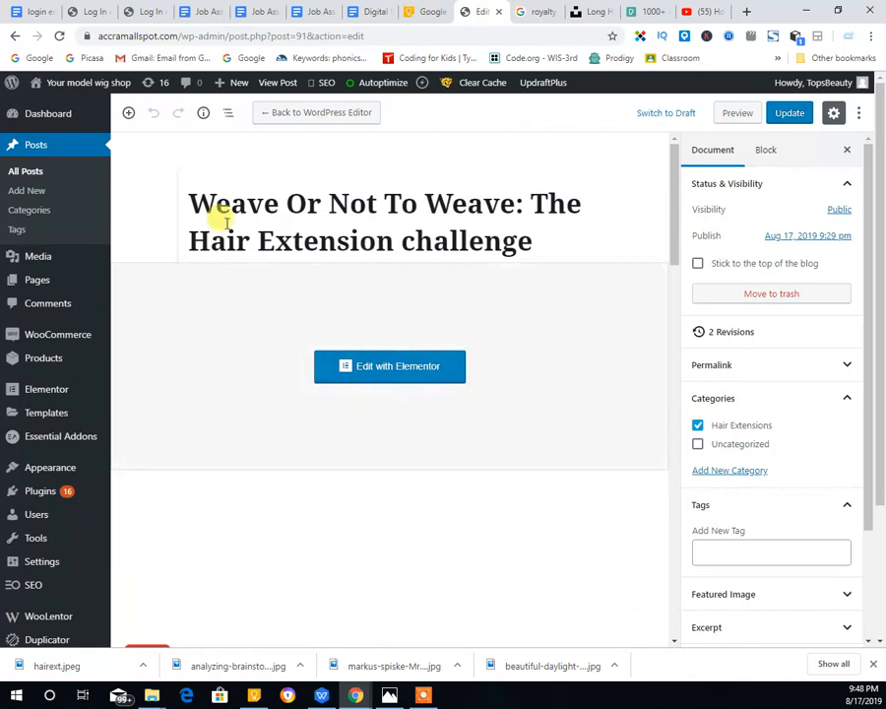
# Glance at the Digital Marketing Editor document and highlight the keywords, title and body in turn in Job Assignment sheet 002.
pyautogui.click(362, 16)
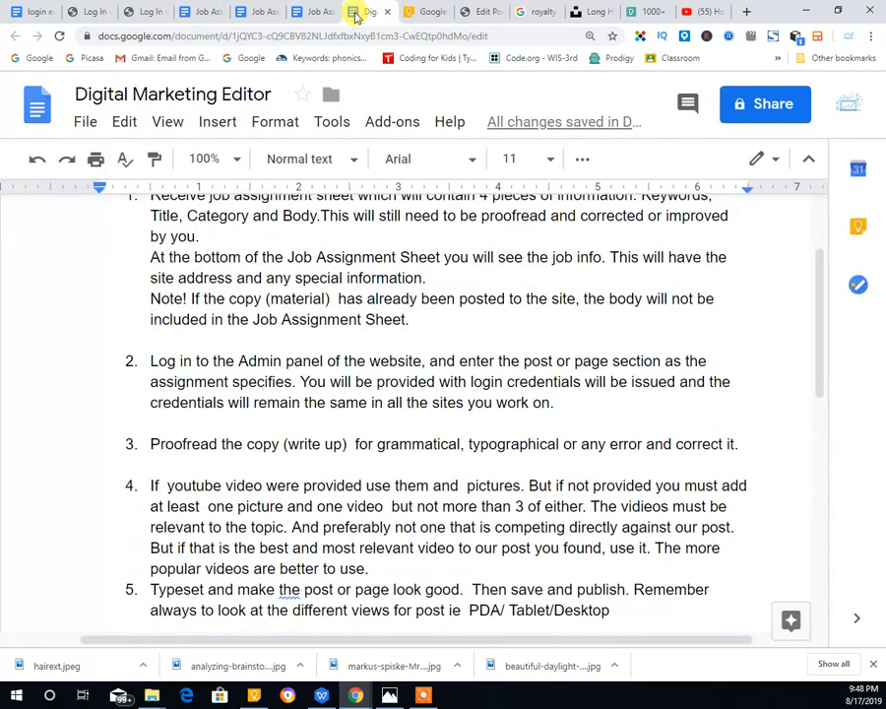
pyautogui.click(261, 12)
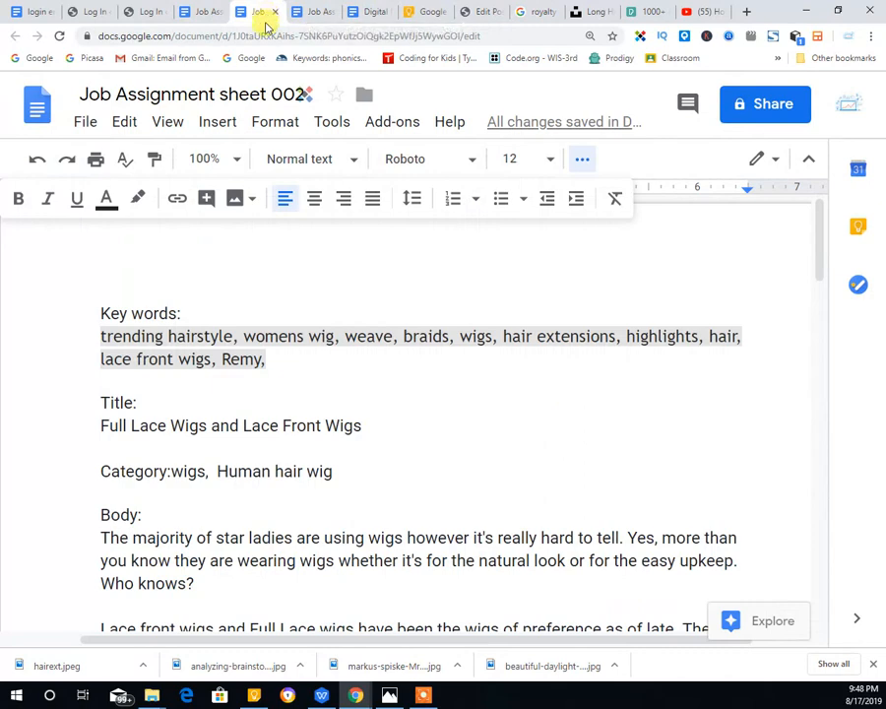
pyautogui.tripleClick(111, 340)
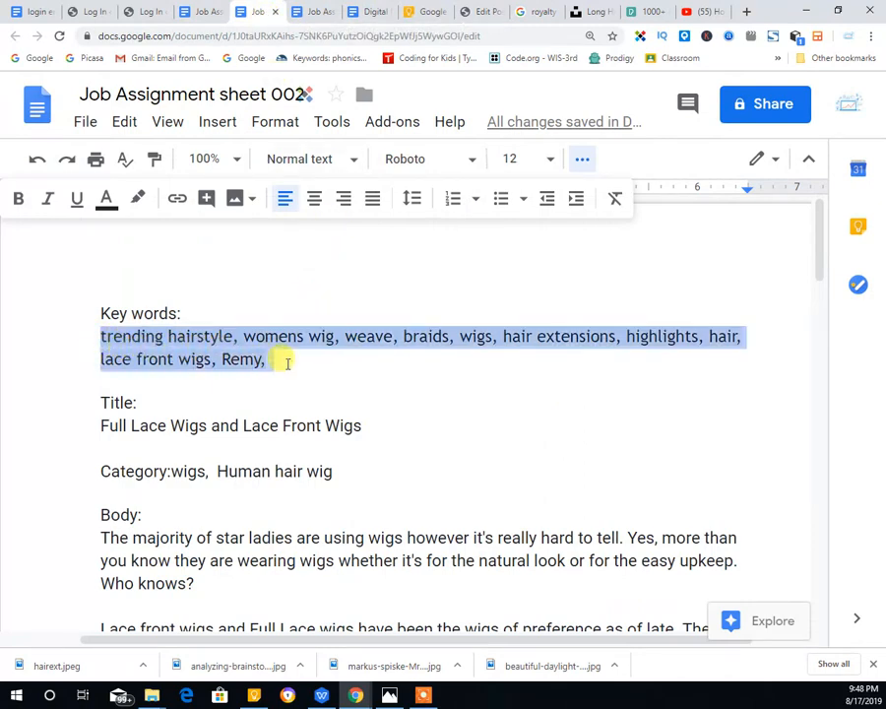
pyautogui.moveTo(97, 426); pyautogui.dragTo(367, 439)
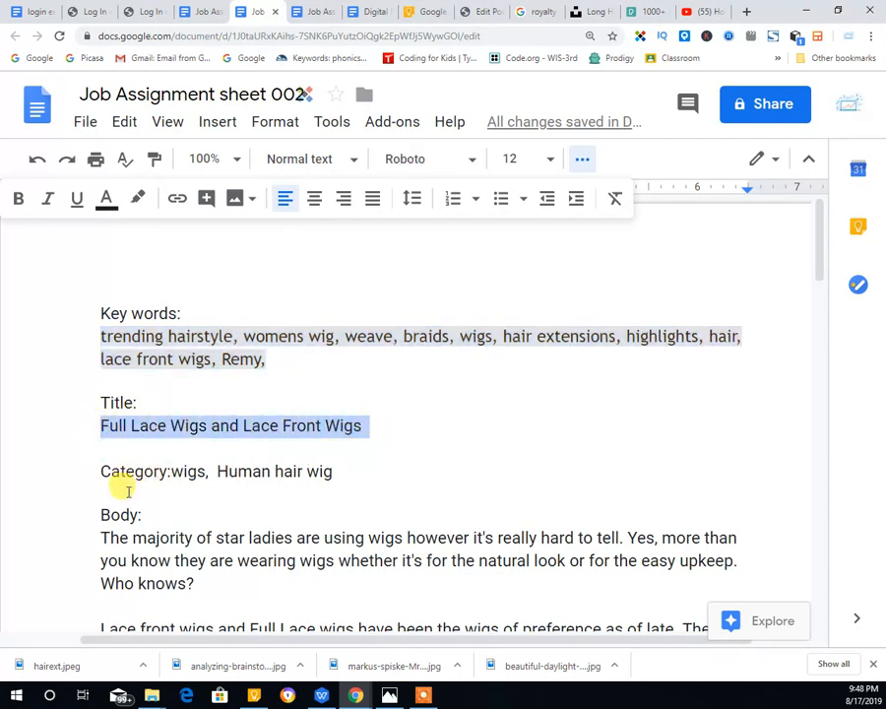
pyautogui.moveTo(95, 532); pyautogui.dragTo(733, 375)
pyautogui.scroll(8, 652, 512)
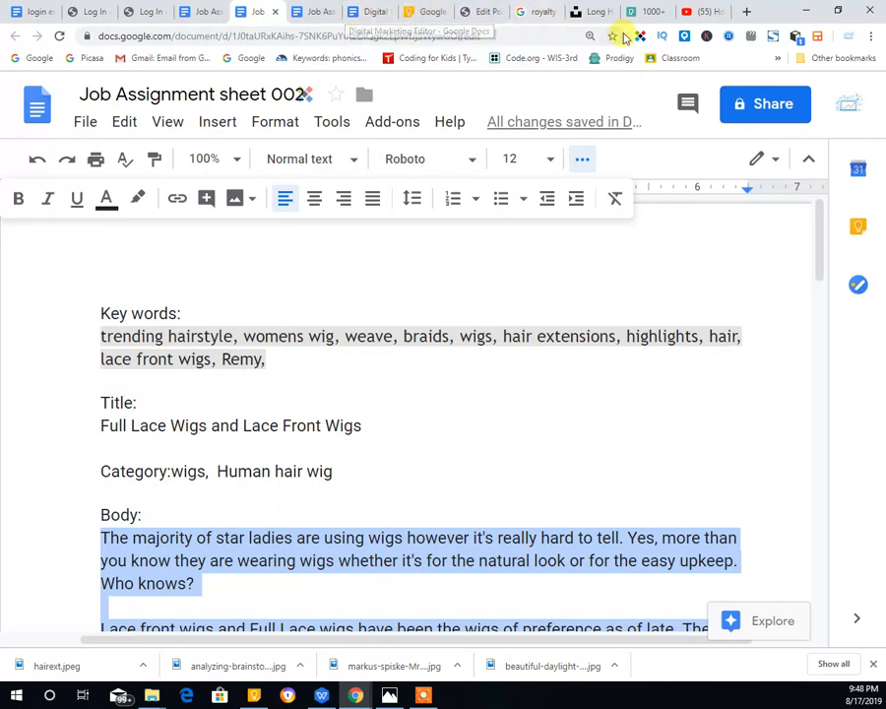
# Return to the post's WordPress edit page, examine its content analysis and place the cursor in the target keywords field.
pyautogui.click(484, 13)
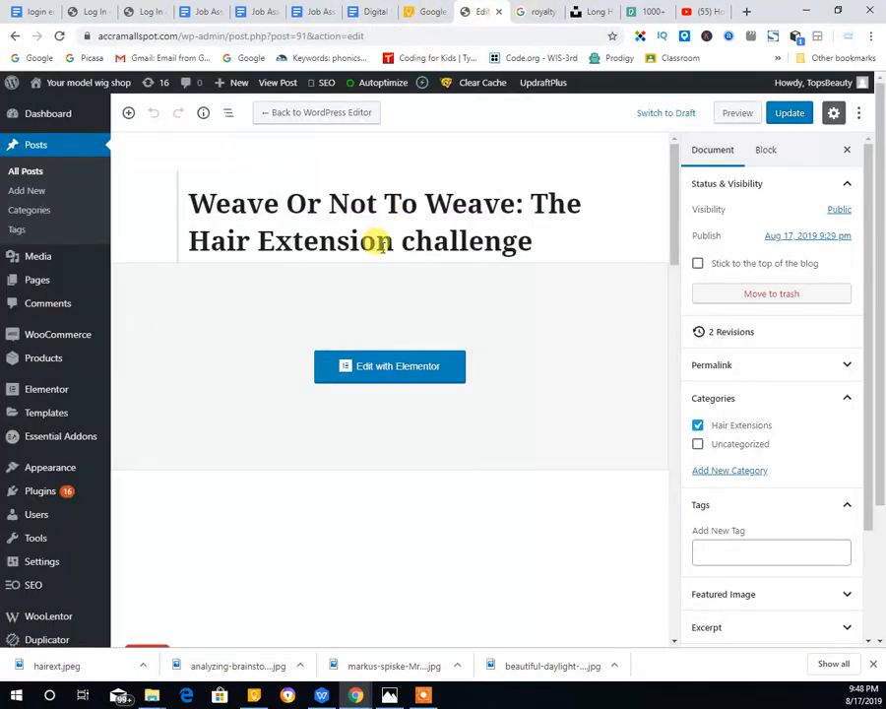
pyautogui.scroll(-5, 374, 246)
pyautogui.scroll(-4, 366, 290)
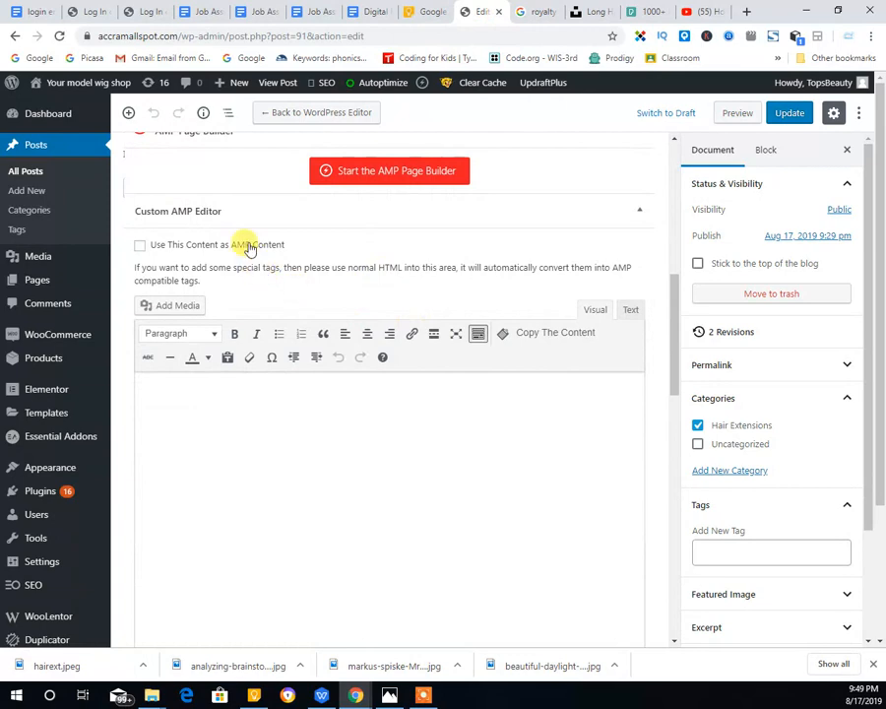
pyautogui.scroll(-6, 244, 246)
pyautogui.scroll(-2, 246, 279)
pyautogui.scroll(-3, 197, 316)
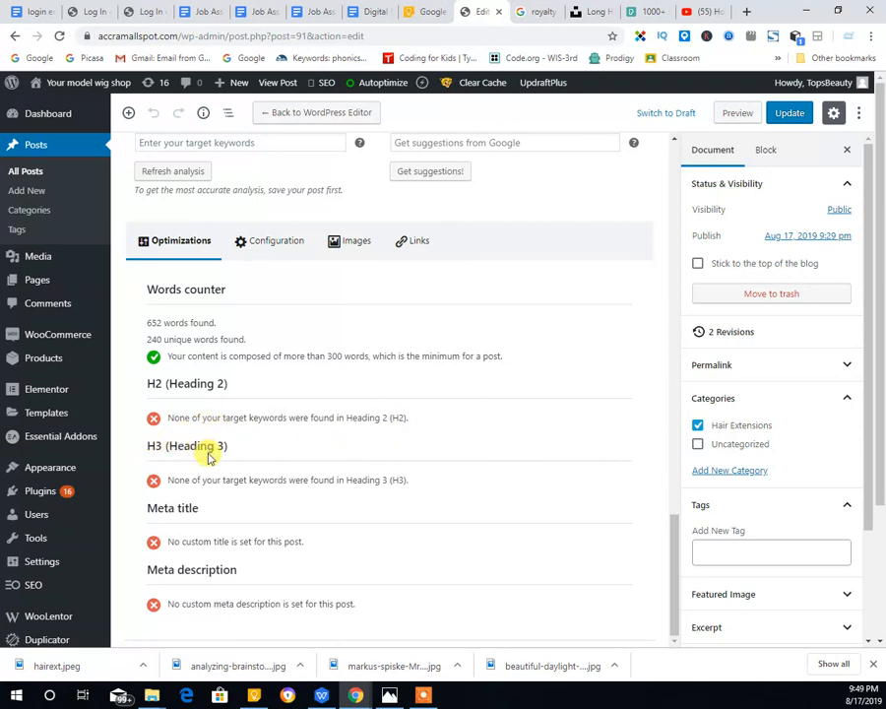
pyautogui.scroll(3, 241, 286)
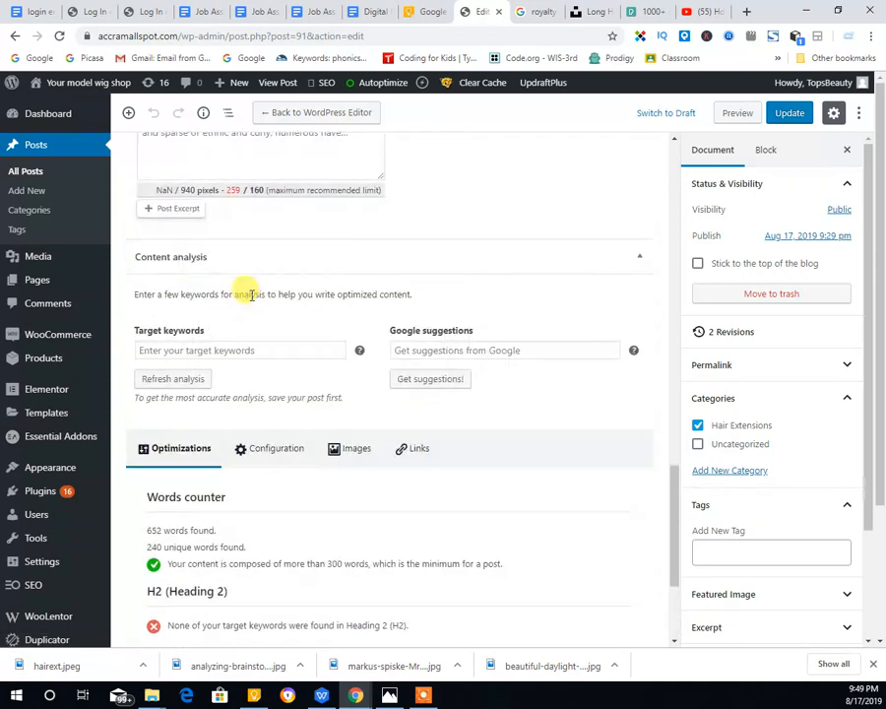
pyautogui.click(228, 353)
pyautogui.rightClick(219, 359)
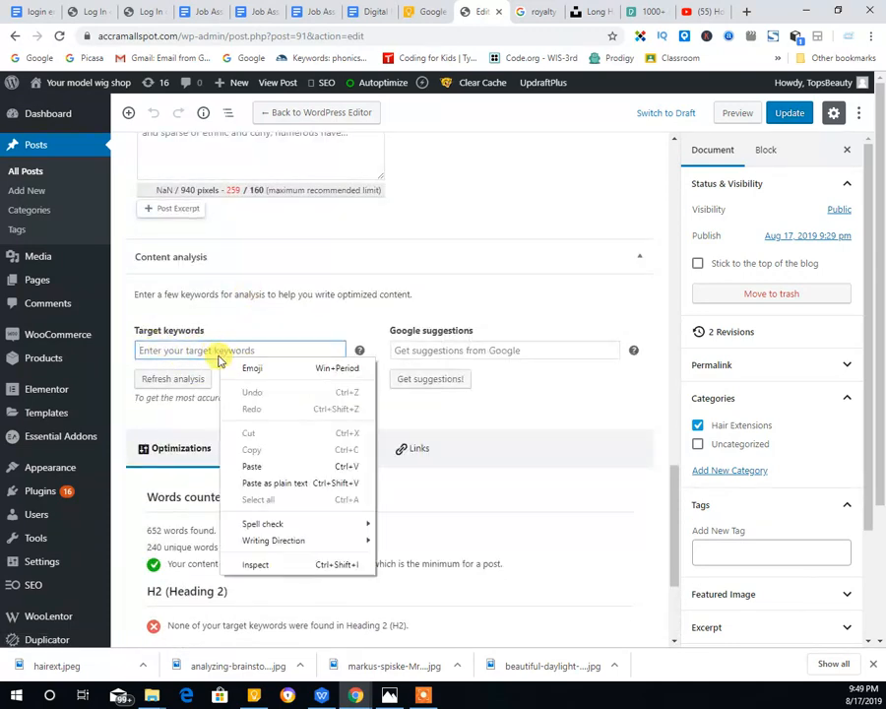
pyautogui.click(215, 353)
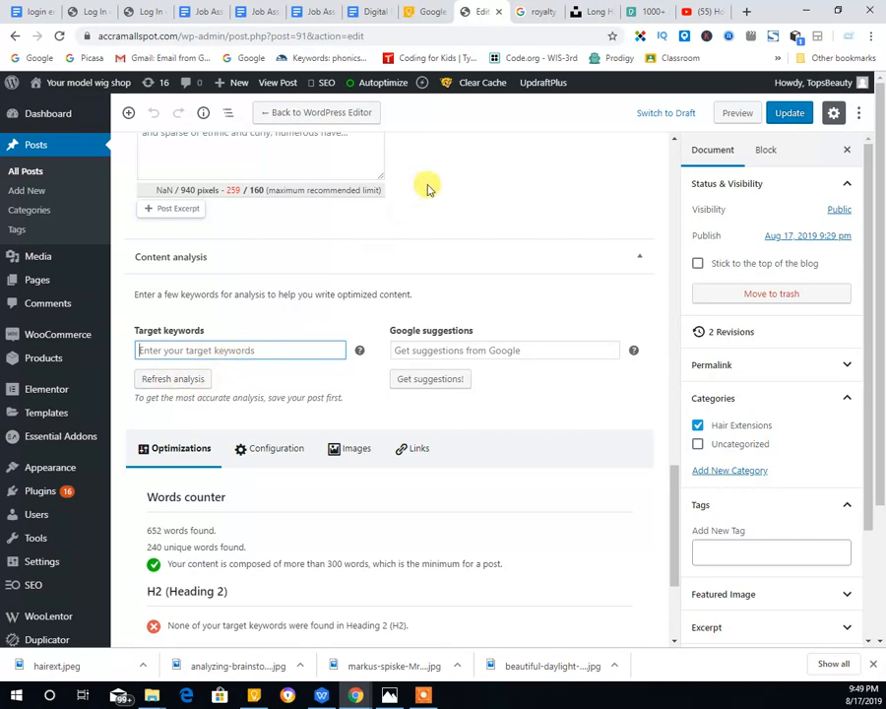
# Look over the post's SEO title, meta description and Google snippet preview, and return to the post title.
pyautogui.scroll(5, 486, 297)
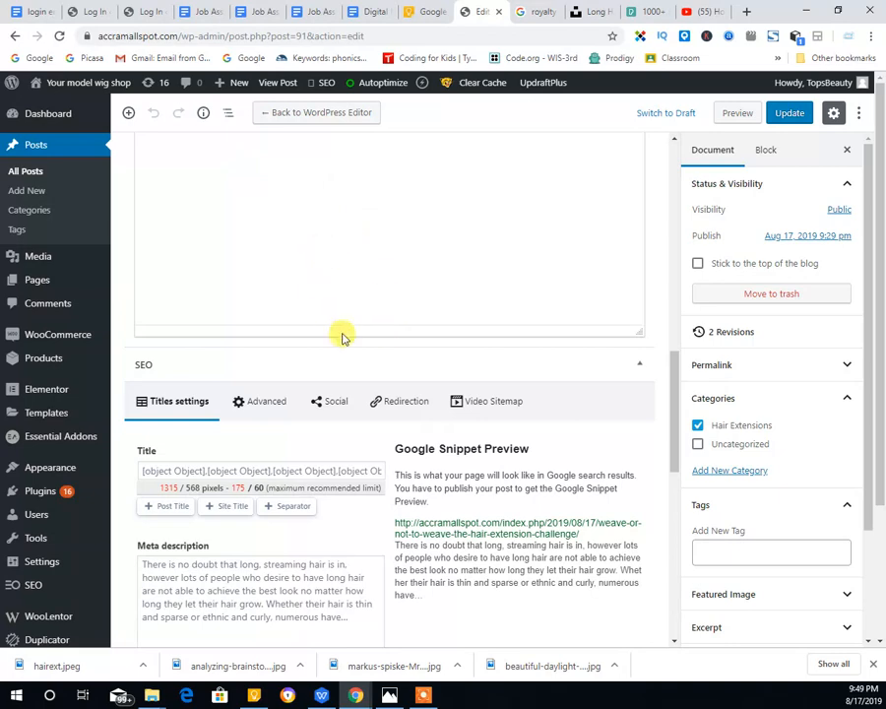
pyautogui.scroll(-1, 218, 451)
pyautogui.scroll(-3, 219, 453)
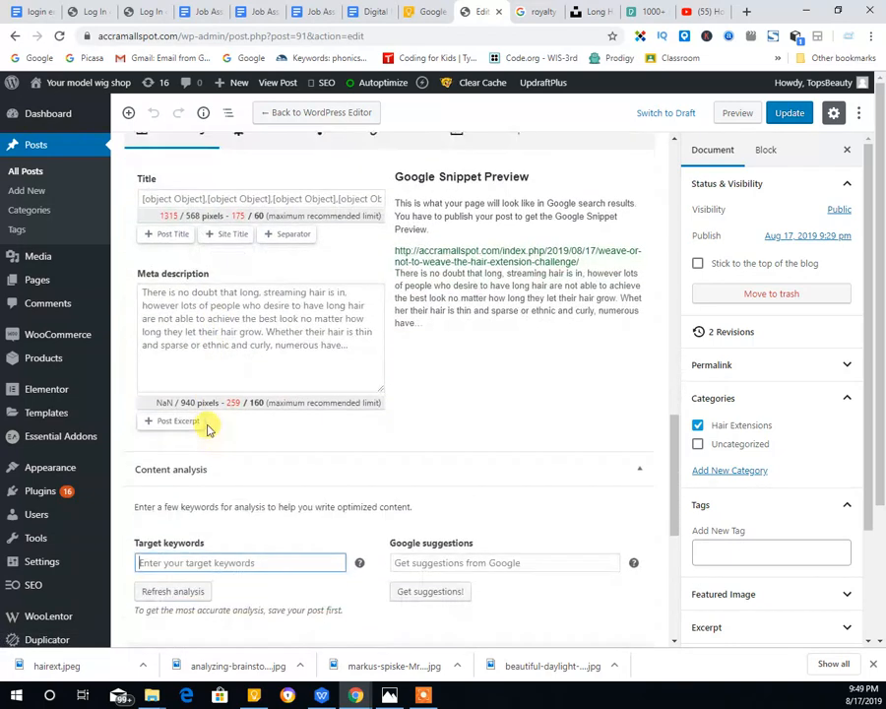
pyautogui.scroll(-4, 266, 441)
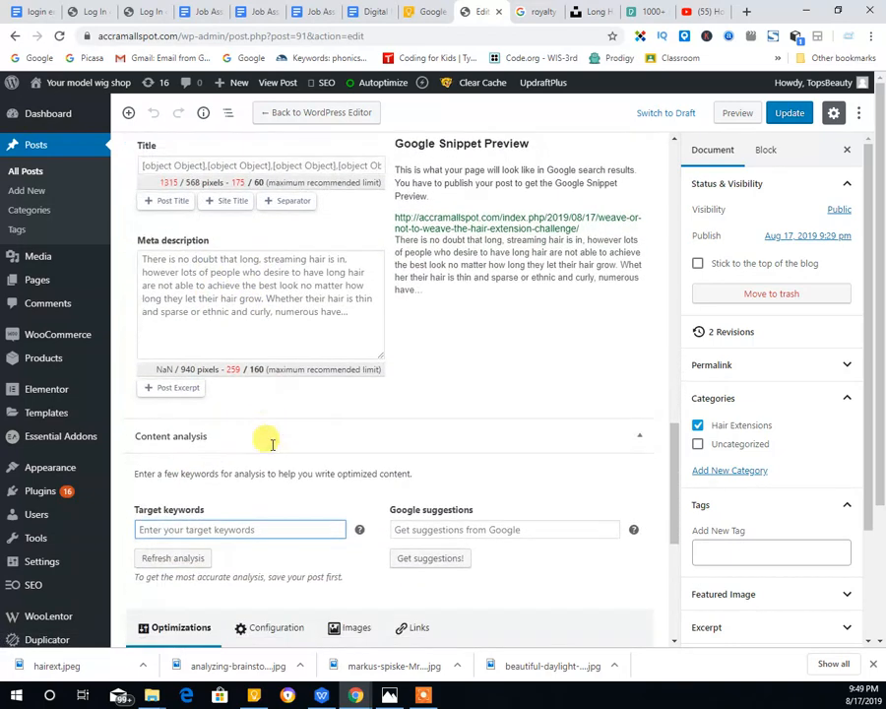
pyautogui.scroll(15, 305, 430)
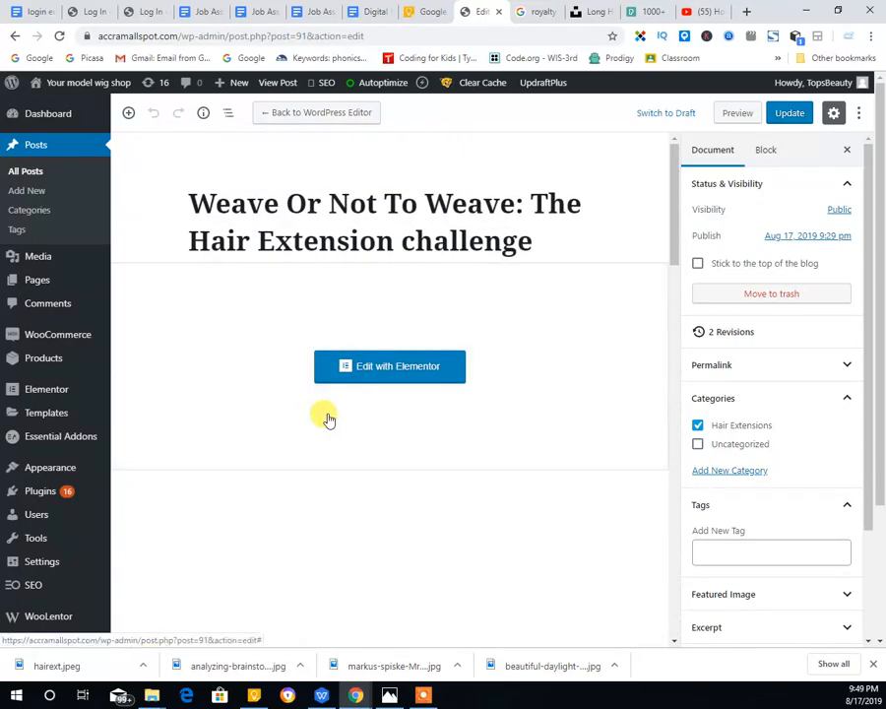
pyautogui.scroll(-7, 423, 435)
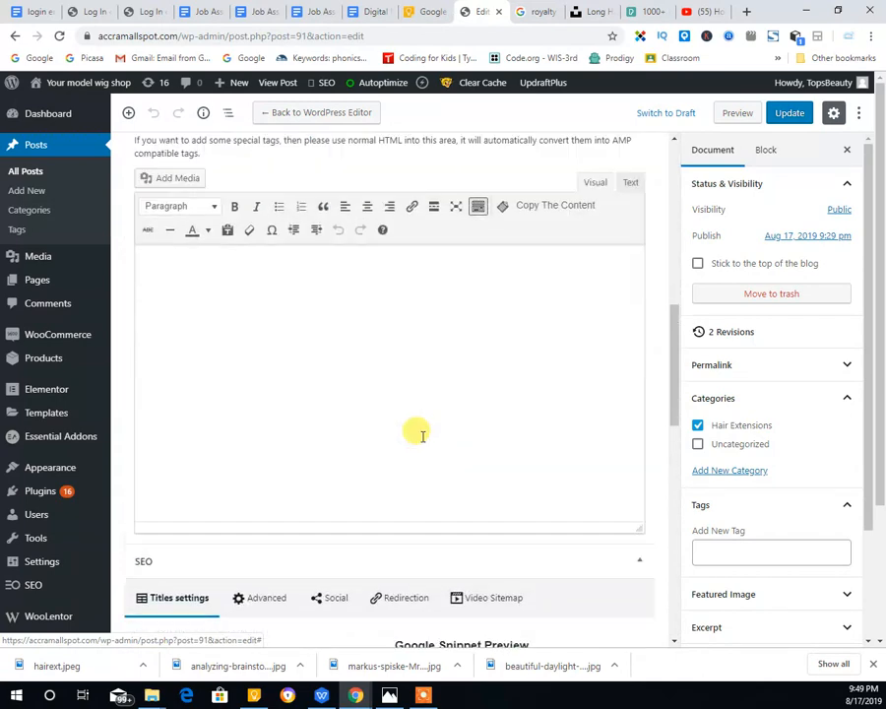
pyautogui.scroll(7, 421, 435)
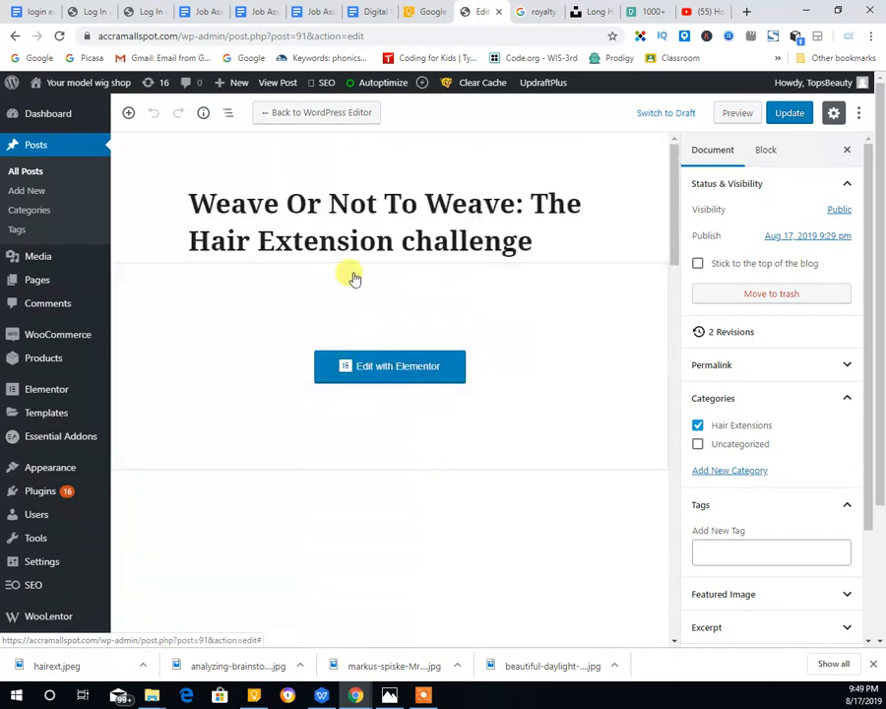
pyautogui.moveTo(50, 389)
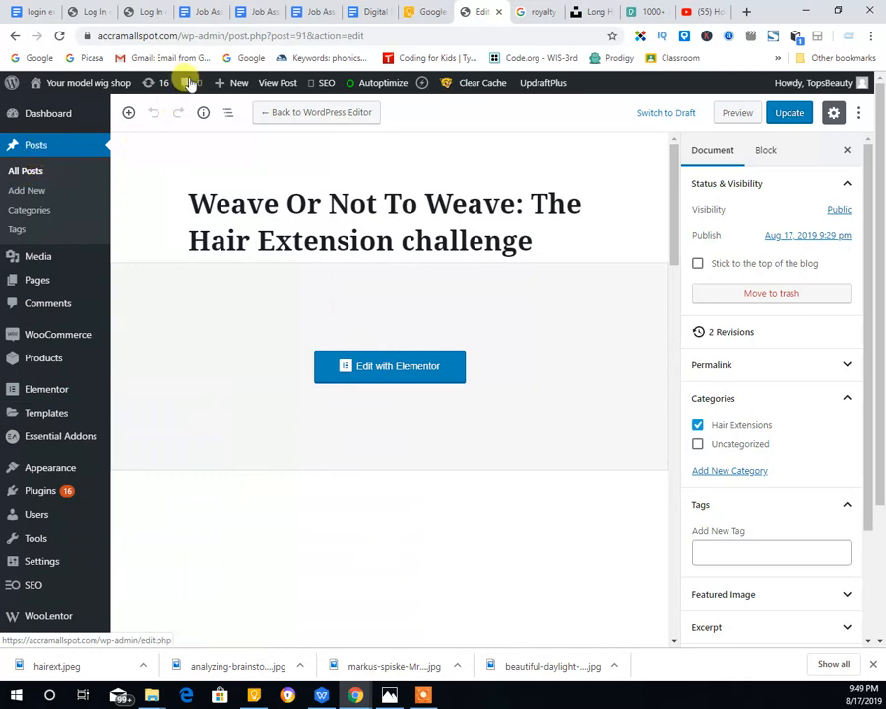
# Consult Job Assignment sheets 002 and 003, and go back to the SEO title and meta description on the post's edit page.
pyautogui.click(272, 18)
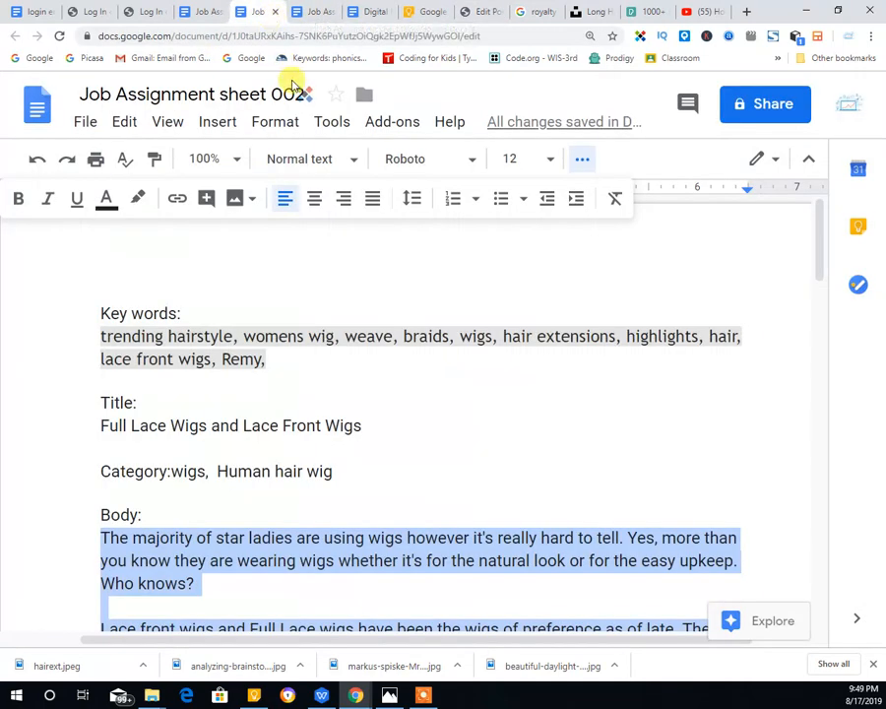
pyautogui.click(311, 16)
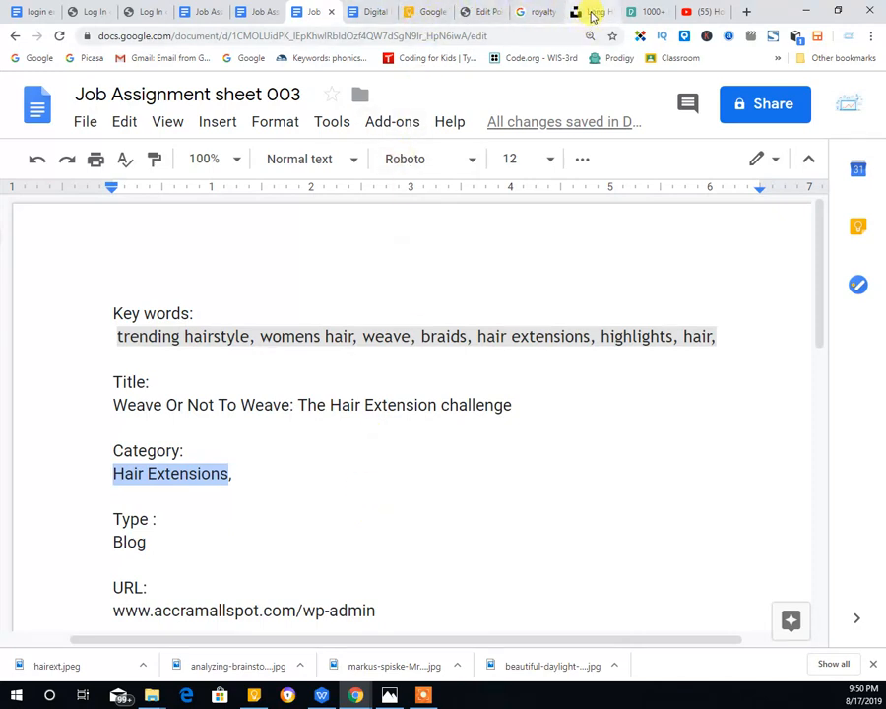
pyautogui.click(491, 14)
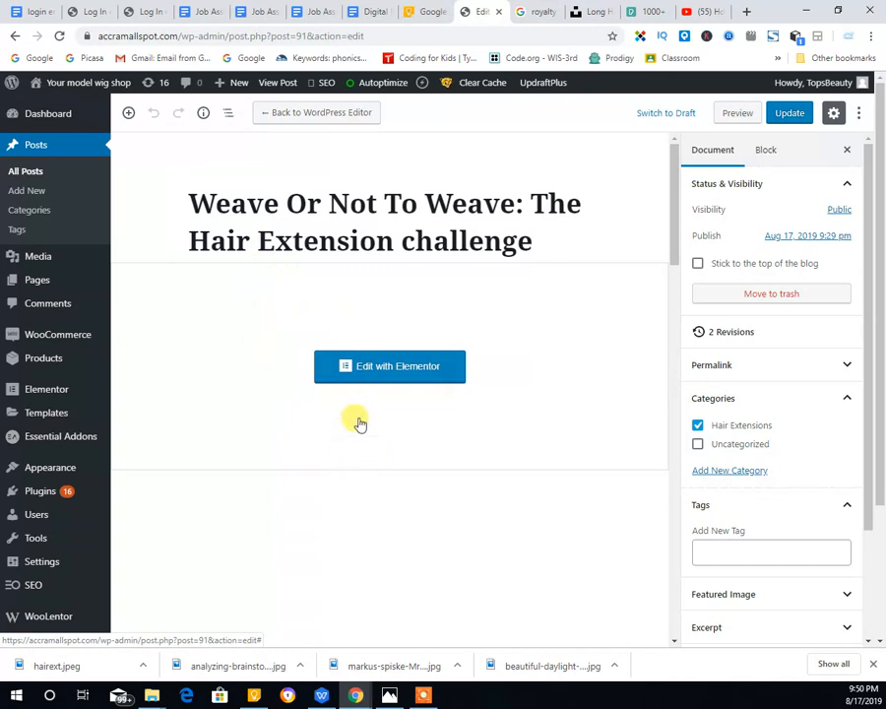
pyautogui.scroll(-5, 364, 487)
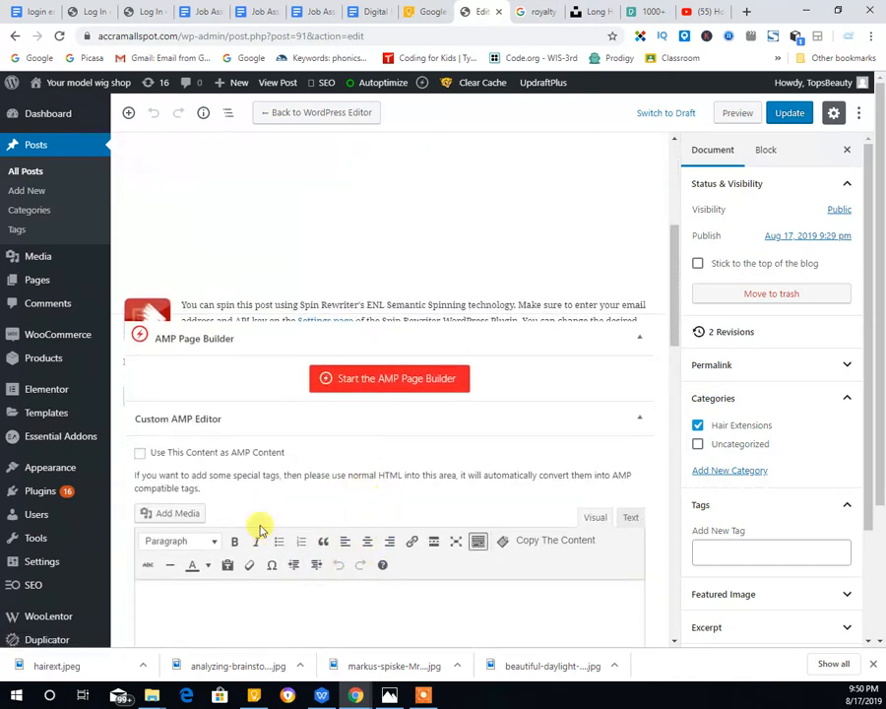
pyautogui.scroll(-3, 266, 512)
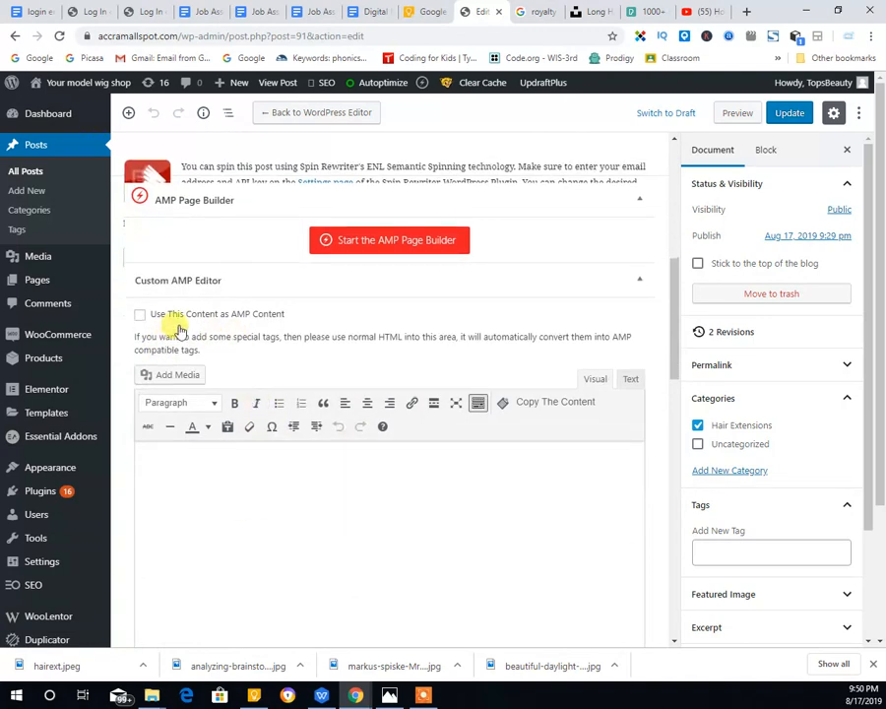
pyautogui.scroll(-5, 197, 326)
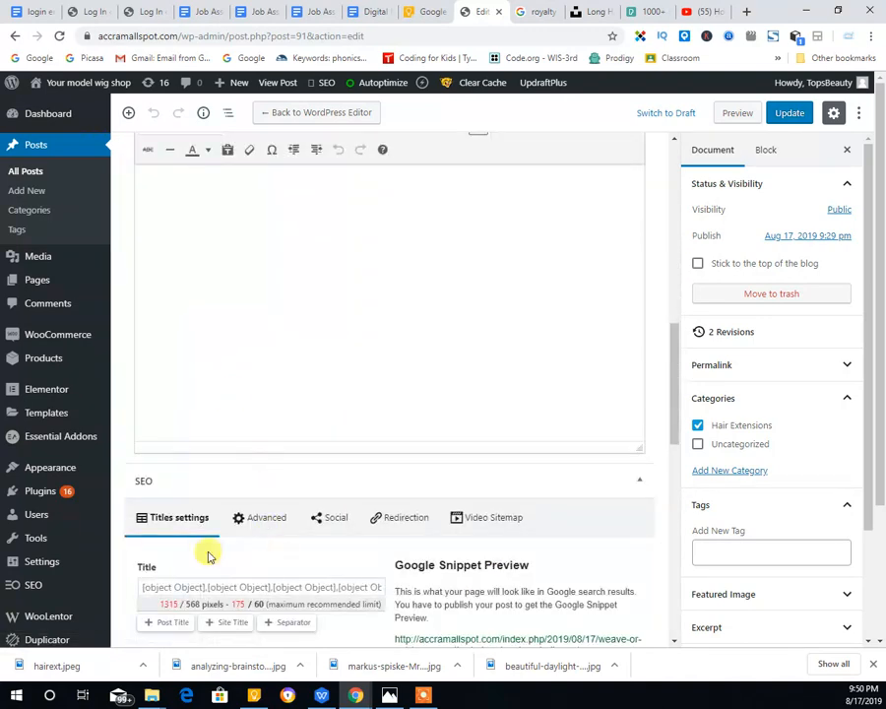
pyautogui.scroll(-4, 237, 523)
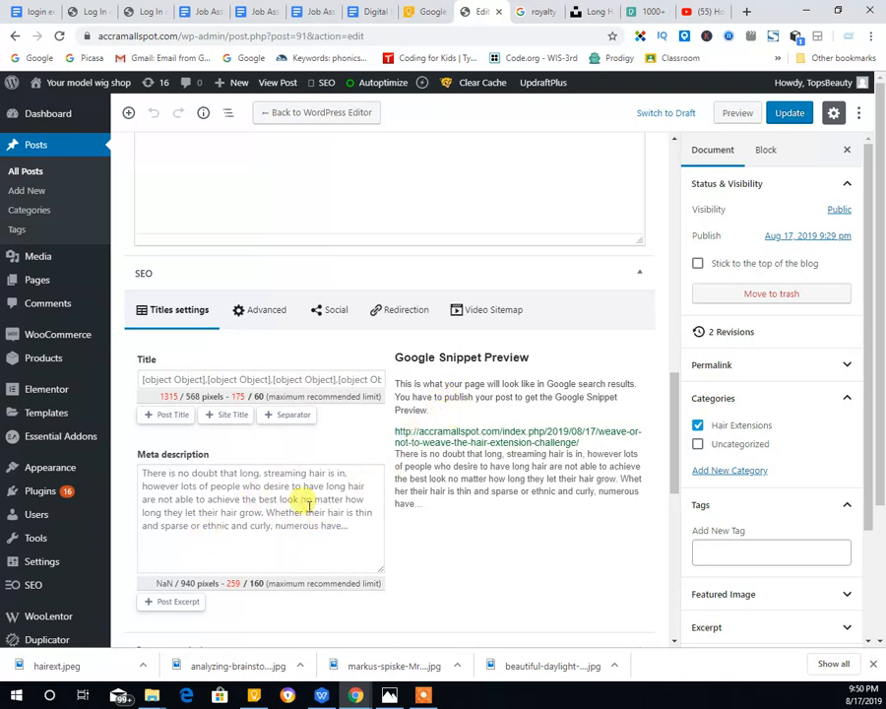
# Glance at Job Assignment sheet 002 and the Digital Marketing Editor document, and highlight the maximum recommended limit under the post's meta description.
pyautogui.click(262, 14)
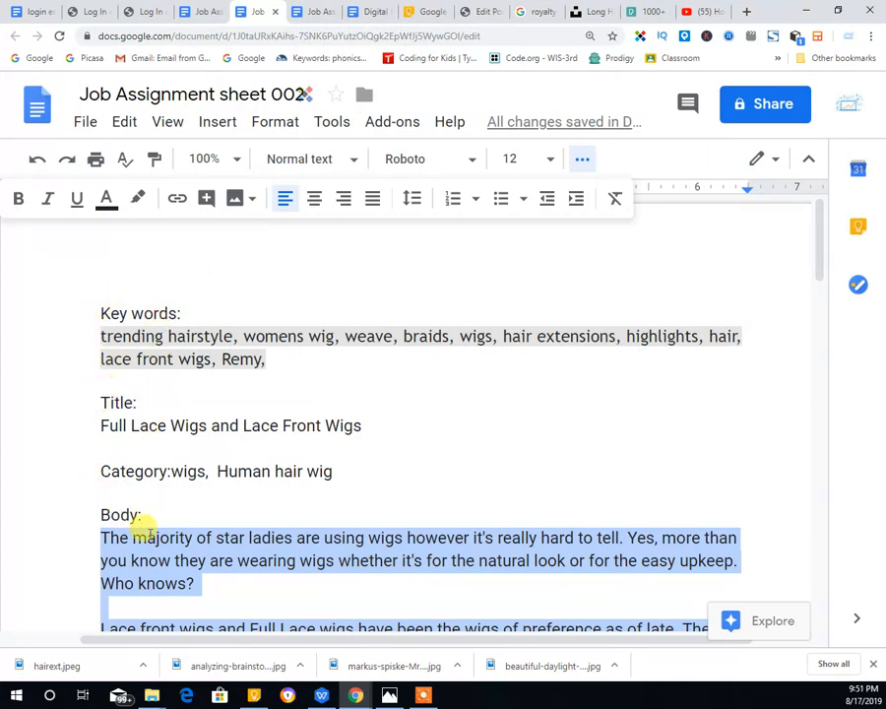
pyautogui.click(372, 12)
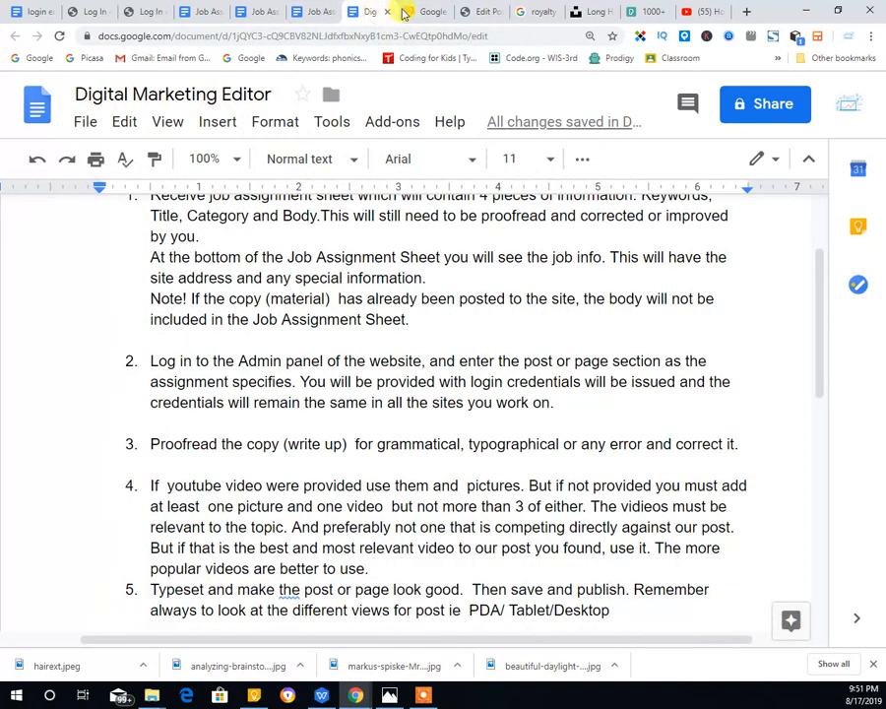
pyautogui.click(480, 12)
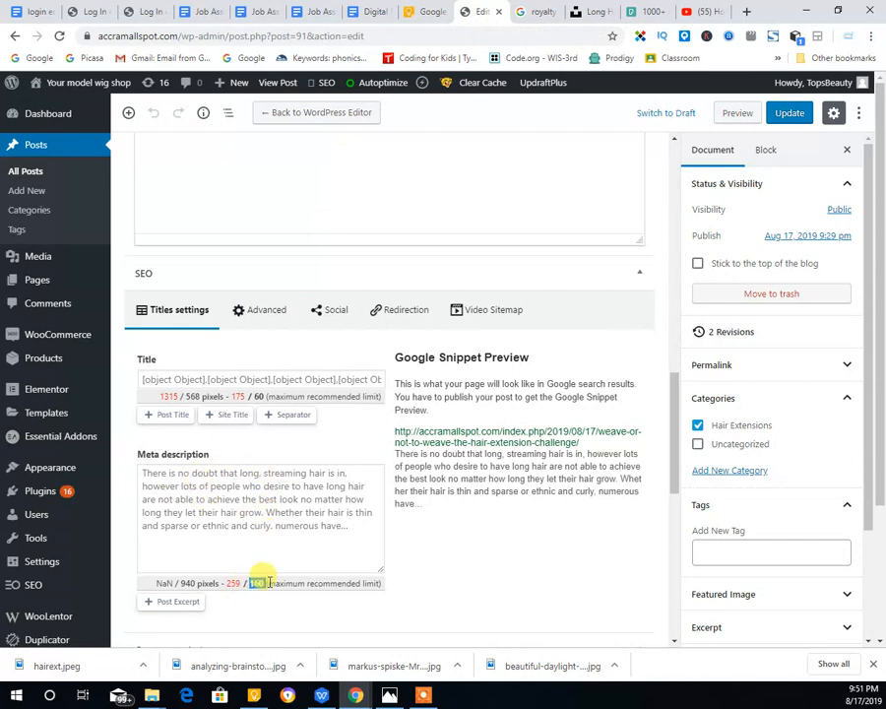
pyautogui.moveTo(294, 583); pyautogui.dragTo(374, 591)
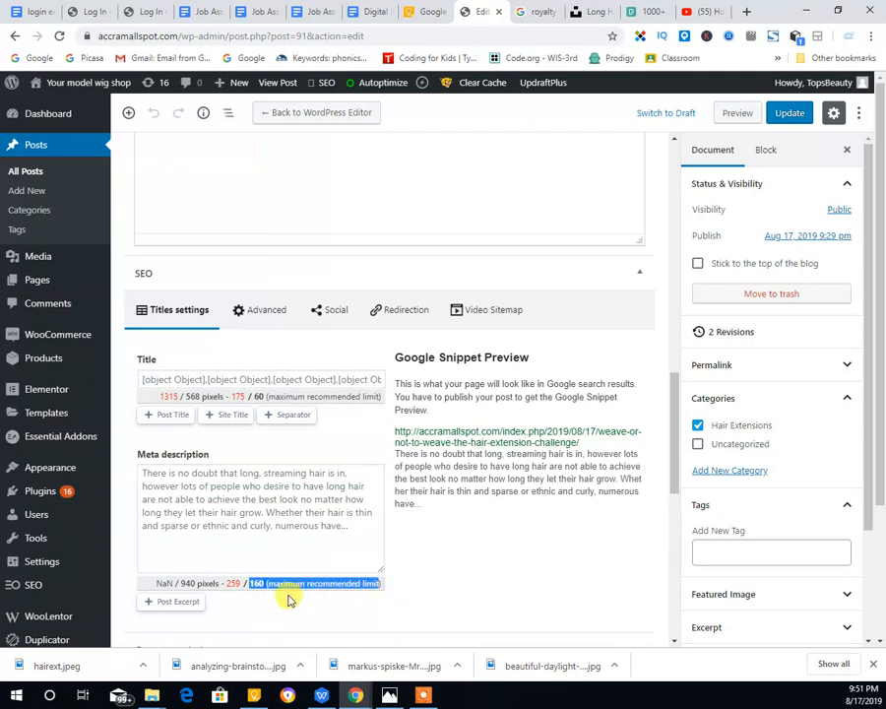
pyautogui.click(278, 547)
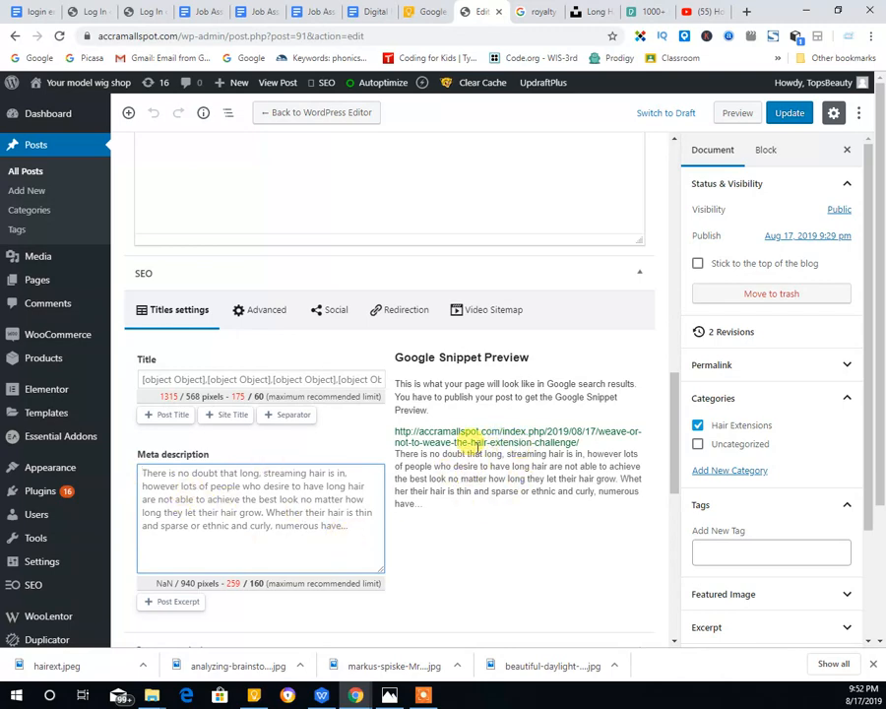
# Look through the post's Advanced, Social and Video Sitemap SEO settings and return to the post title.
pyautogui.scroll(-3, 462, 442)
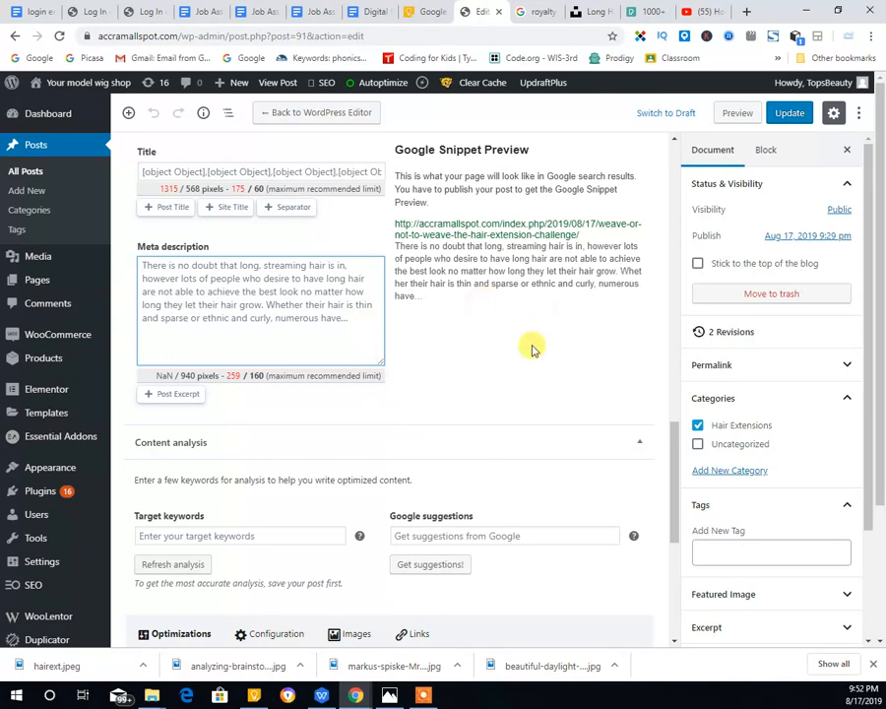
pyautogui.scroll(2, 393, 453)
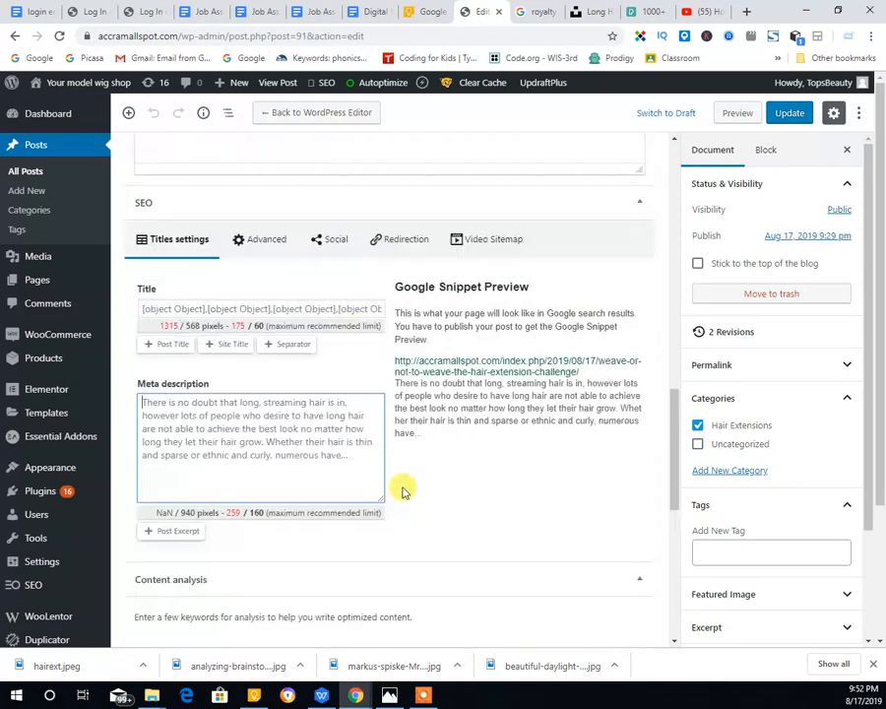
pyautogui.scroll(5, 394, 503)
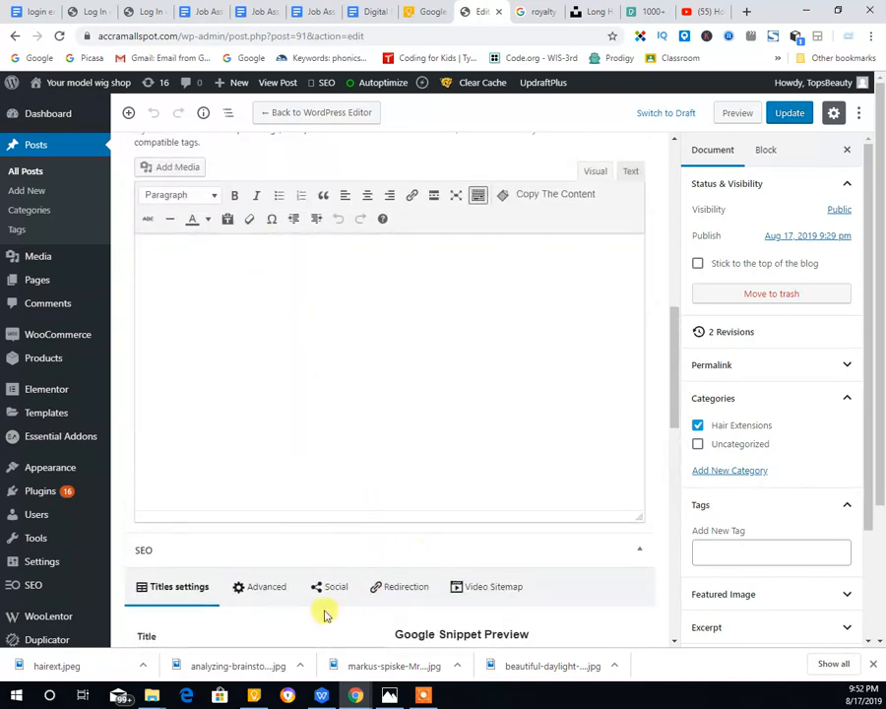
pyautogui.click(261, 590)
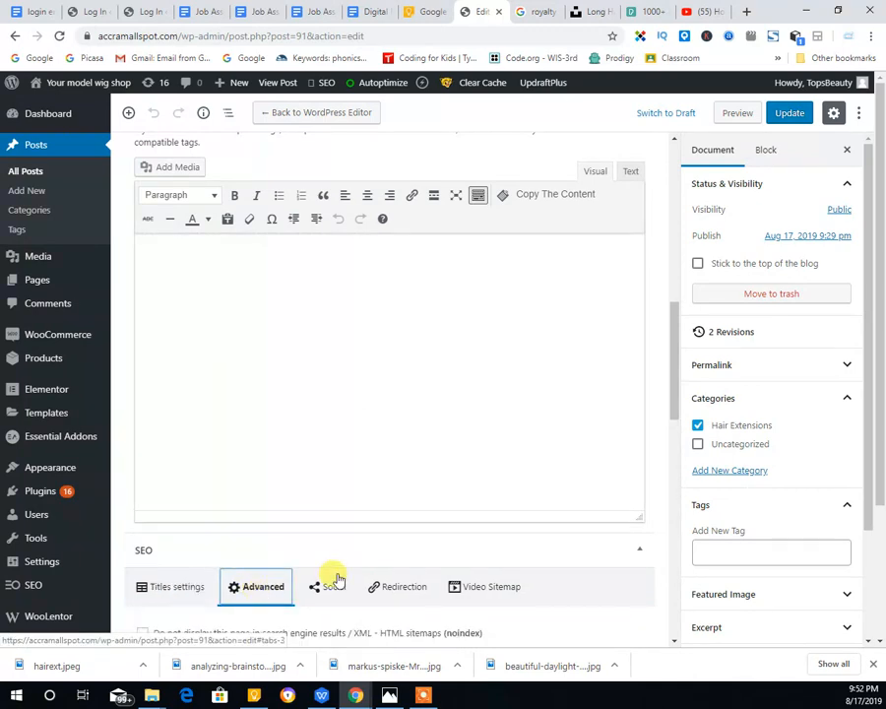
pyautogui.scroll(-6, 434, 548)
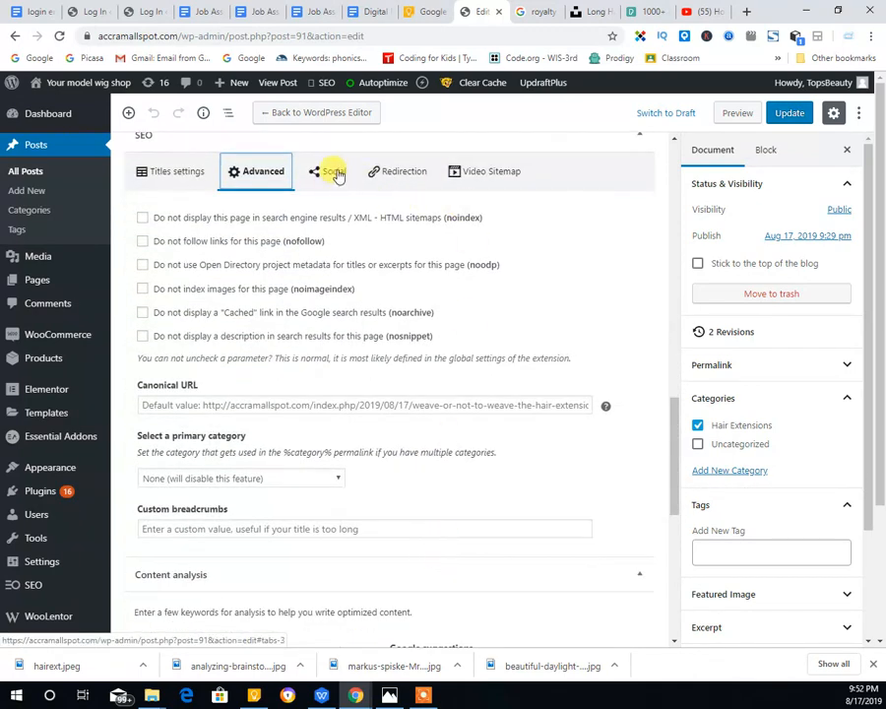
pyautogui.click(333, 173)
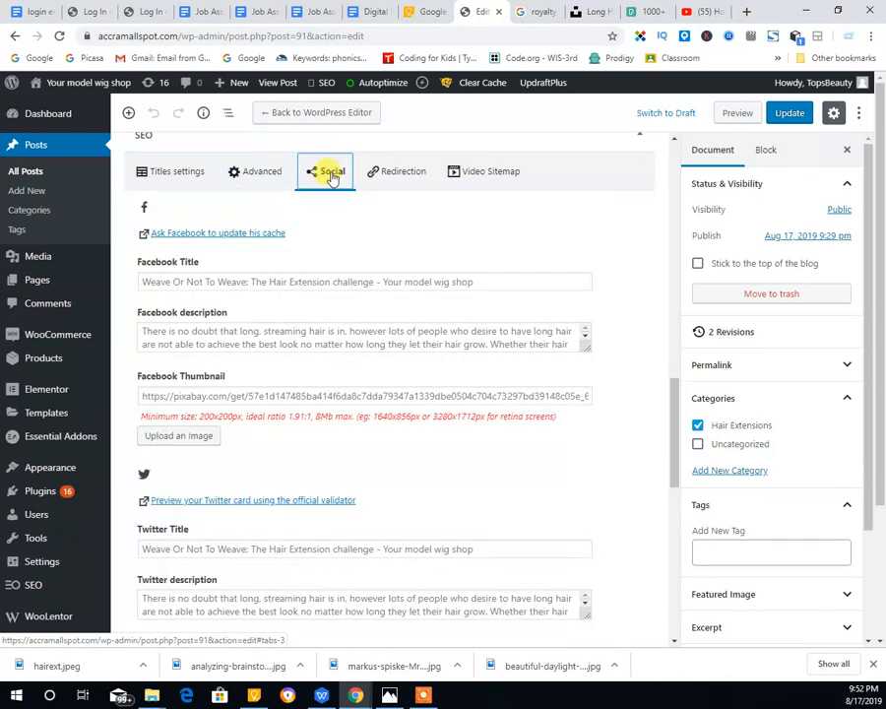
pyautogui.click(474, 174)
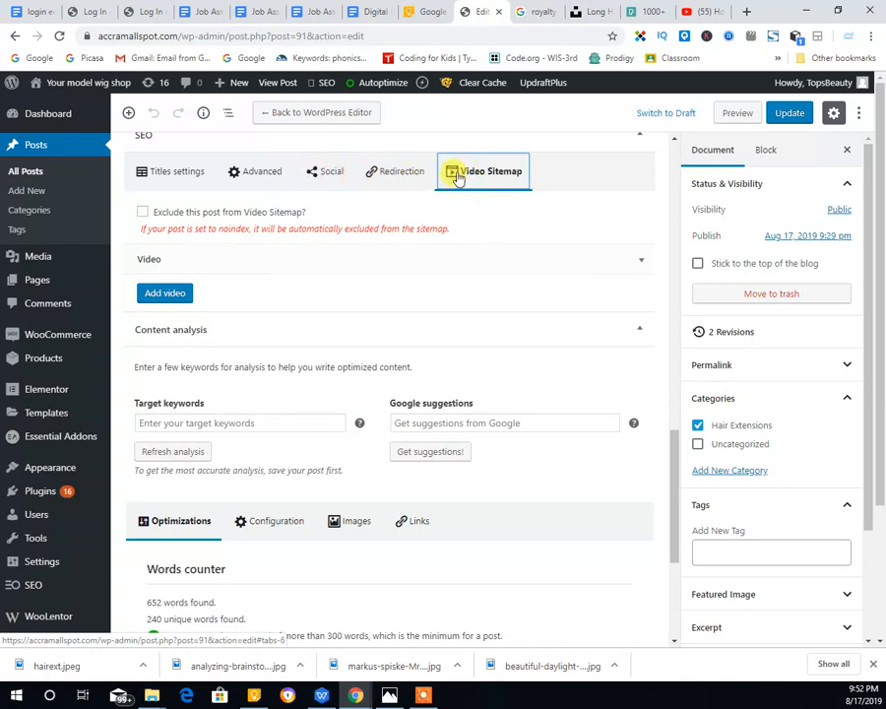
pyautogui.scroll(6, 341, 193)
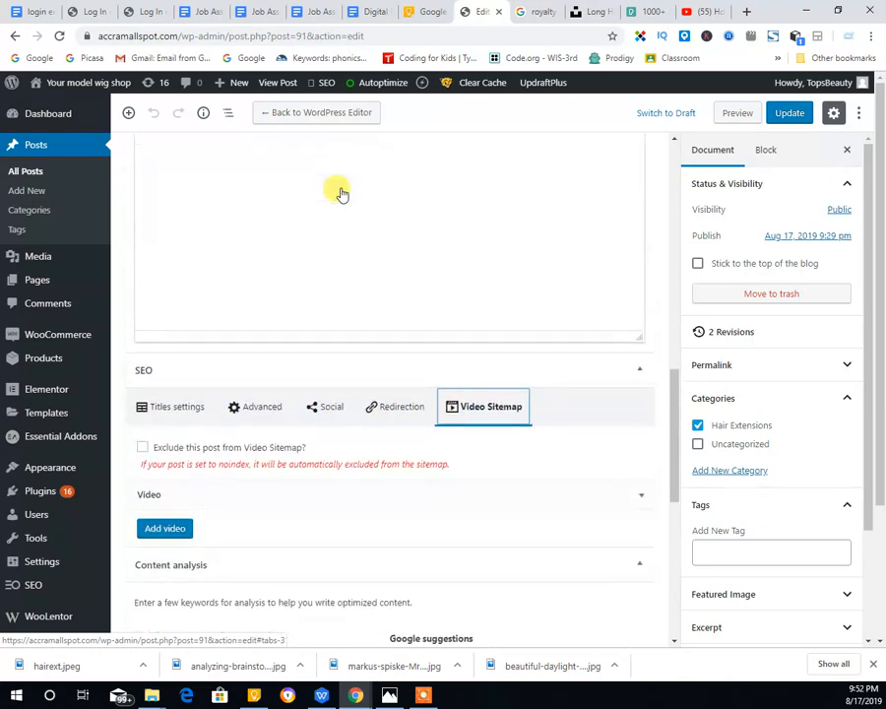
pyautogui.scroll(-4, 341, 188)
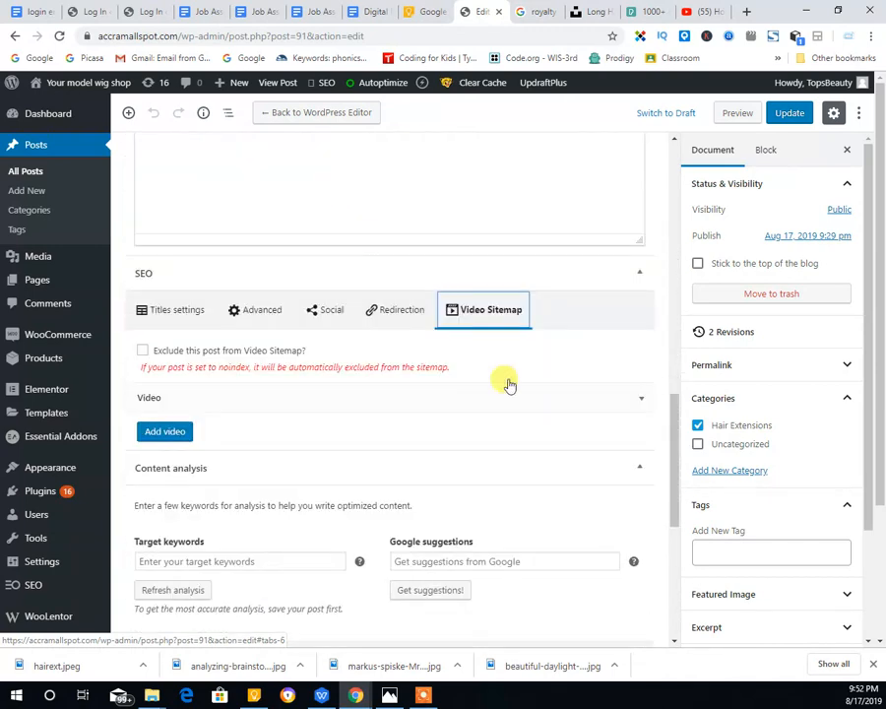
pyautogui.scroll(5, 616, 628)
pyautogui.scroll(1, 601, 601)
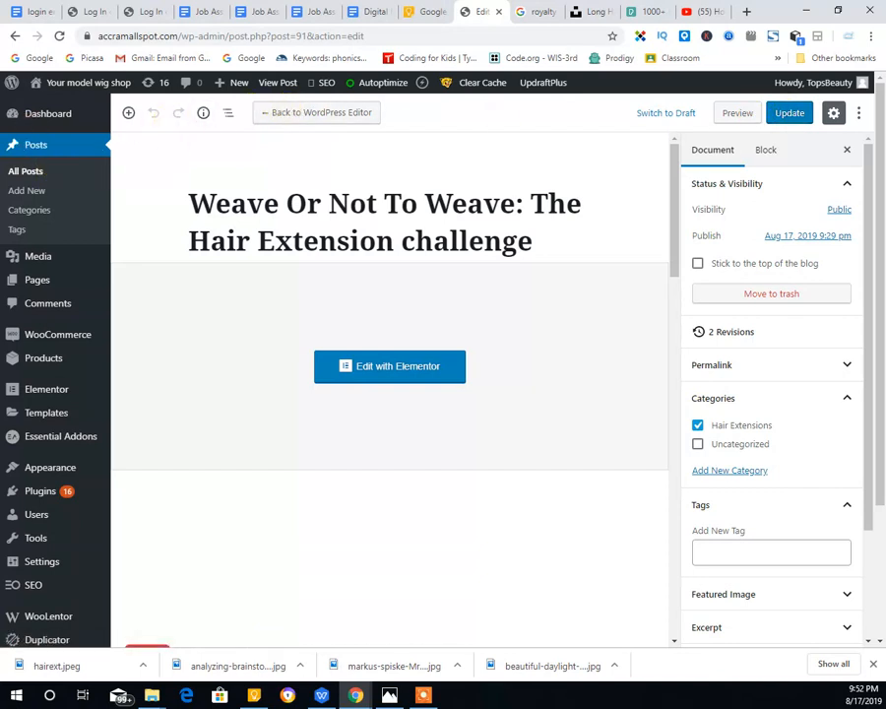
# Open the list of all blog posts and consult Job Assignment sheet 003.
pyautogui.click(46, 150)
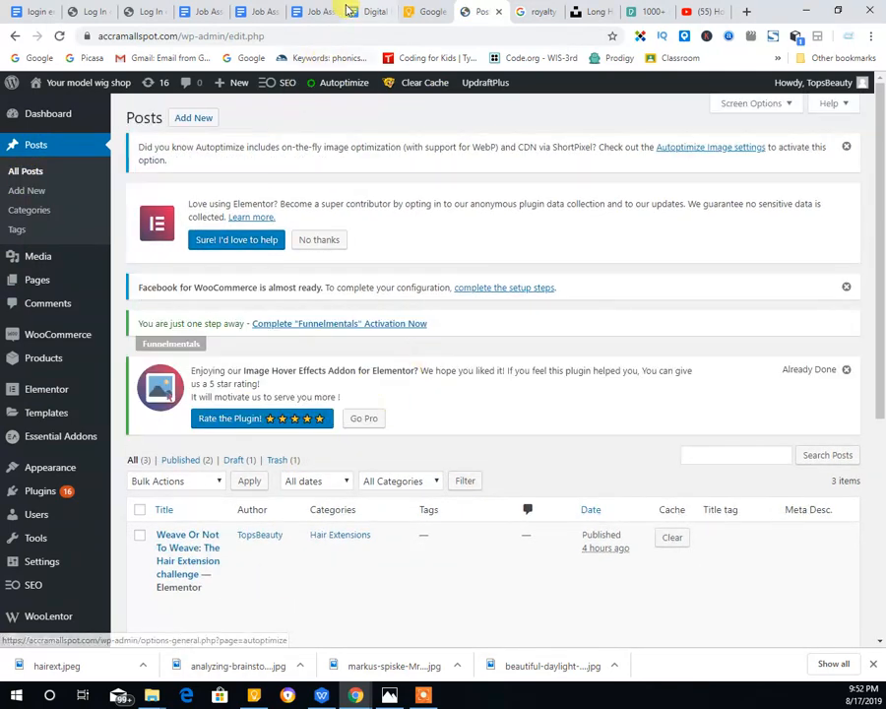
pyautogui.click(322, 18)
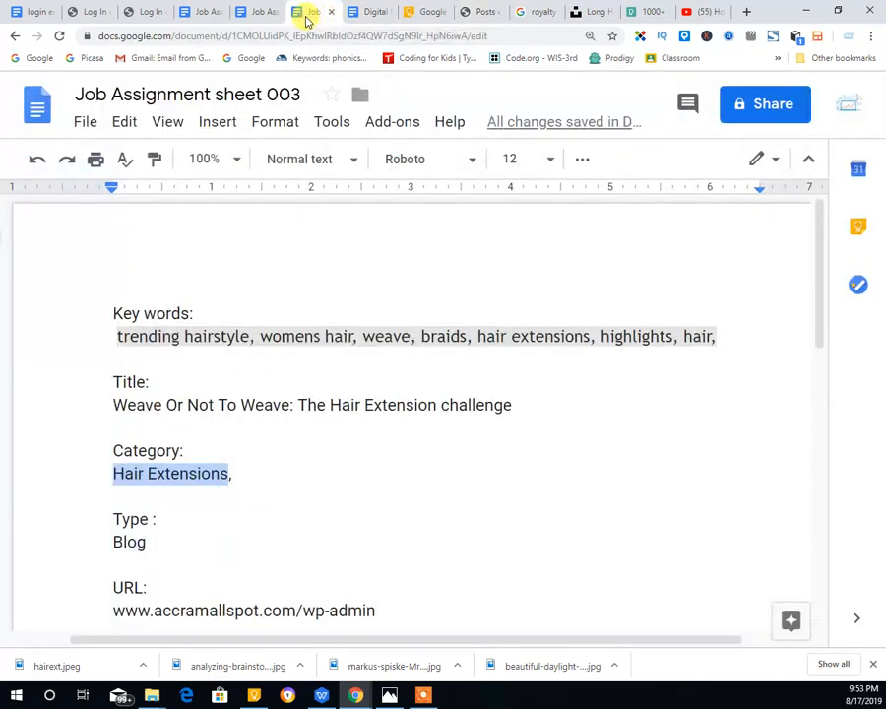
pyautogui.click(371, 13)
pyautogui.click(317, 15)
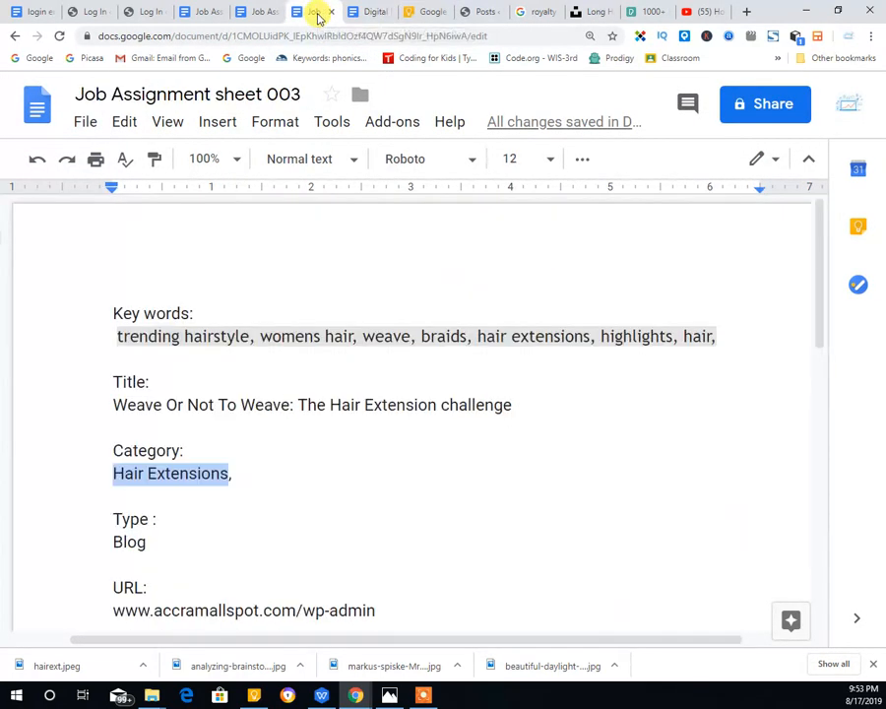
# Look through the article text in Job Assignment sheet 001 and return to the WordPress posts list.
pyautogui.click(207, 14)
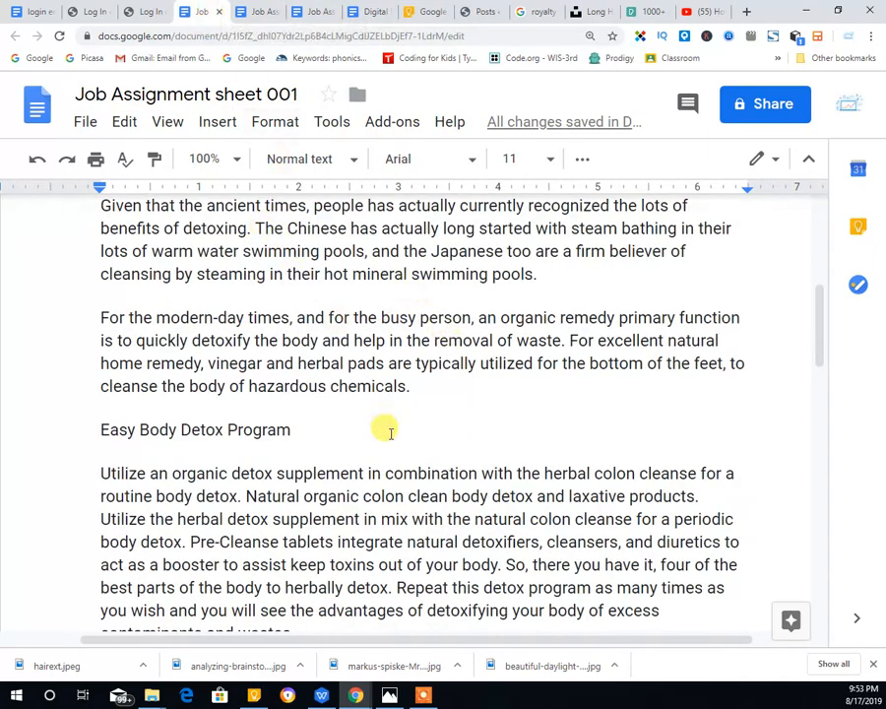
pyautogui.scroll(-10, 386, 434)
pyautogui.scroll(-3, 380, 441)
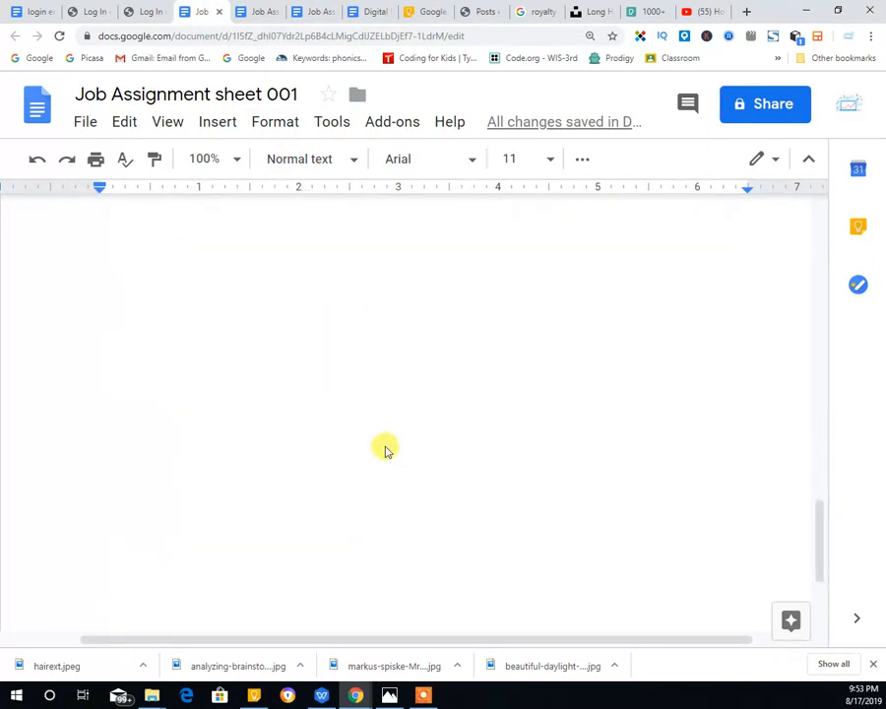
pyautogui.scroll(15, 384, 443)
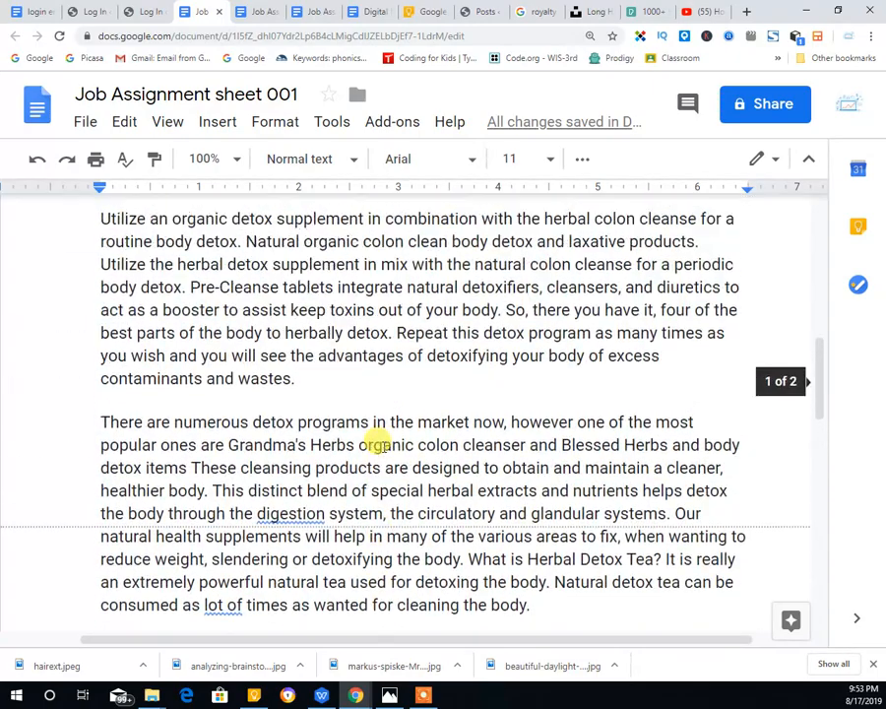
pyautogui.click(485, 13)
pyautogui.scroll(-1, 209, 453)
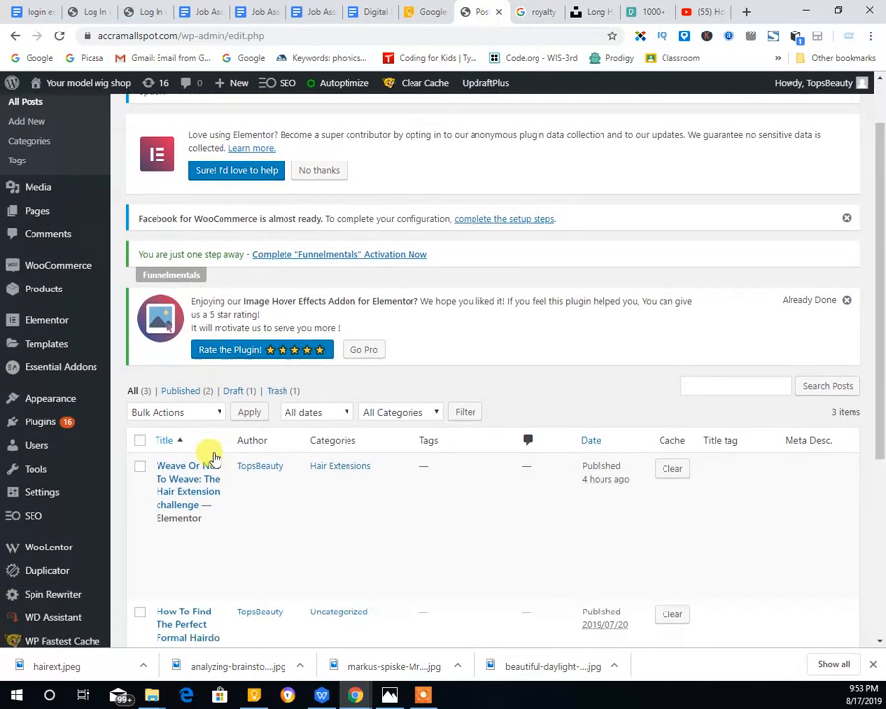
pyautogui.scroll(-1, 213, 458)
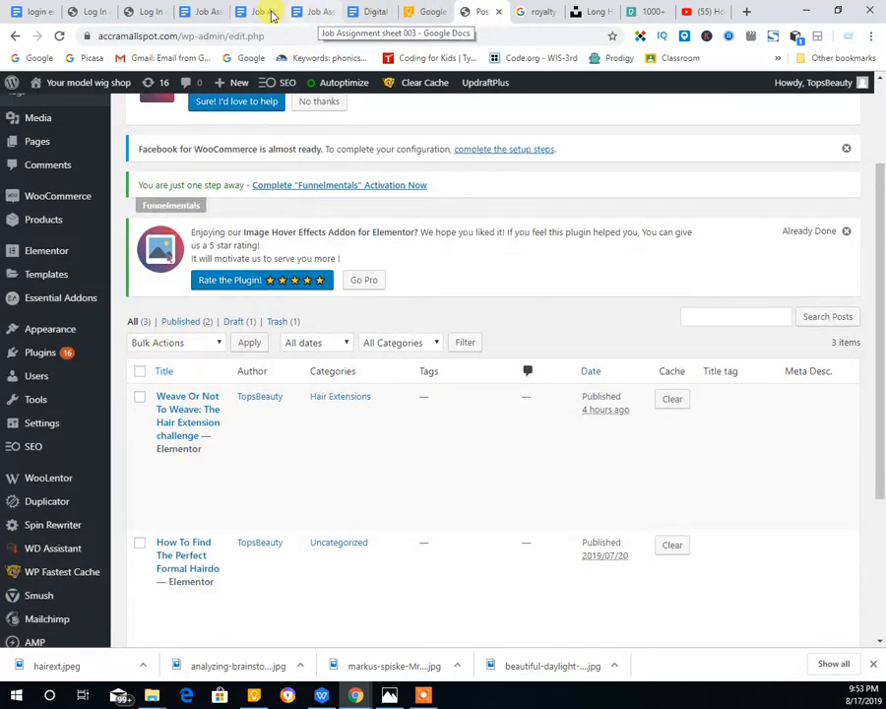
# Read through Job Assignment sheet 002 and clear the selection of its body text above the Category line.
pyautogui.click(266, 12)
pyautogui.scroll(-5, 322, 453)
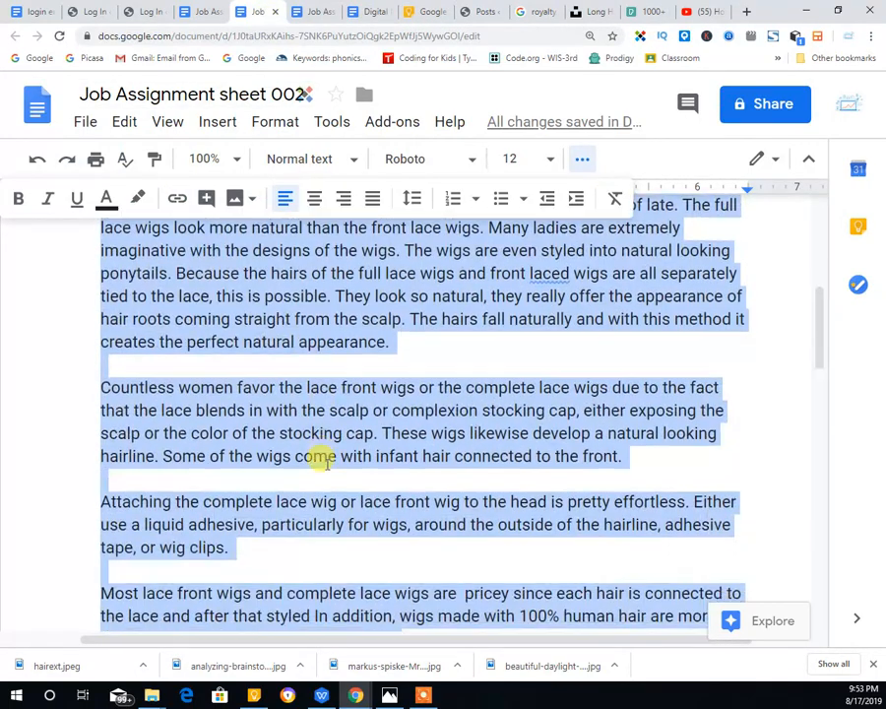
pyautogui.scroll(-4, 311, 461)
pyautogui.scroll(5, 310, 461)
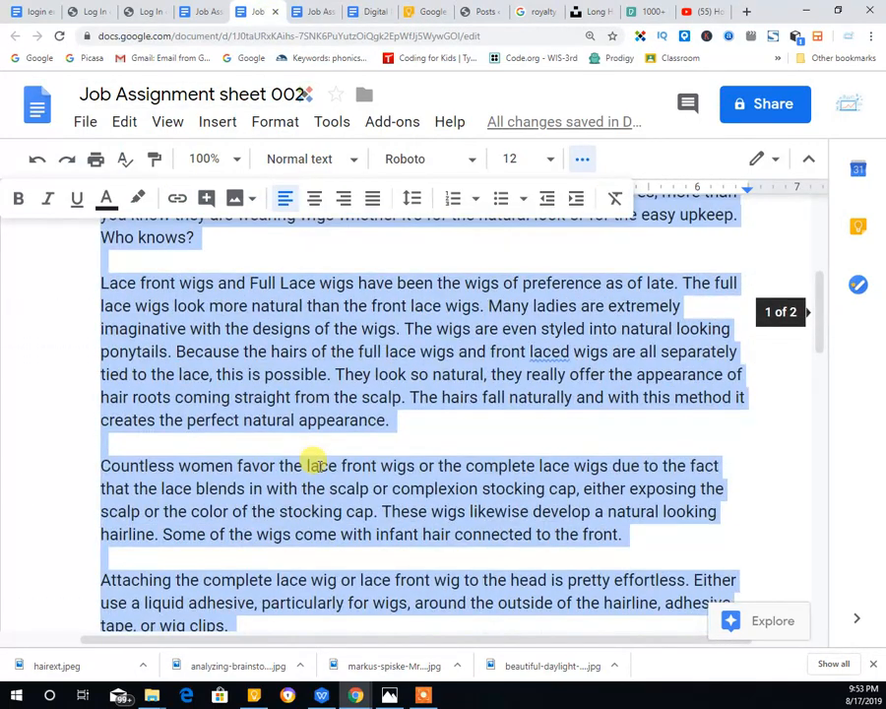
pyautogui.scroll(3, 315, 463)
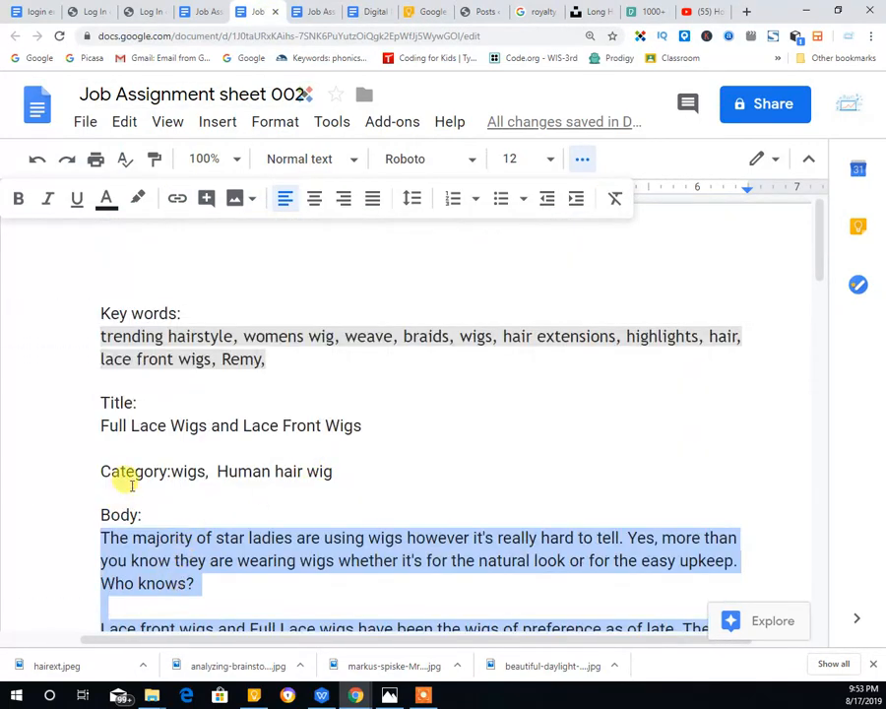
pyautogui.moveTo(122, 449); pyautogui.dragTo(191, 443)
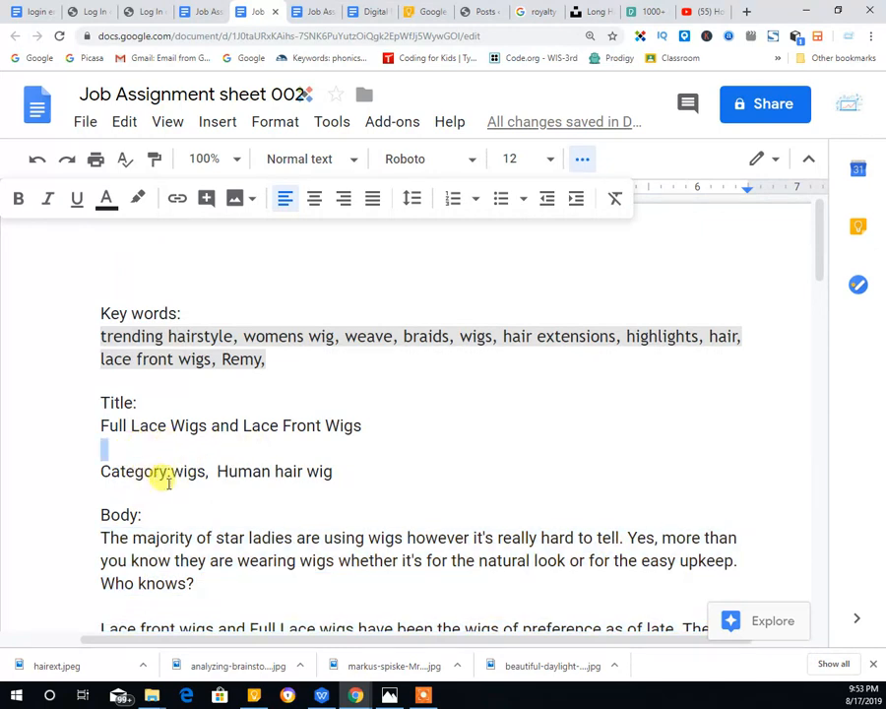
# Copy the "Type : Blog" lines from Job Assignment sheet 003.
pyautogui.click(313, 14)
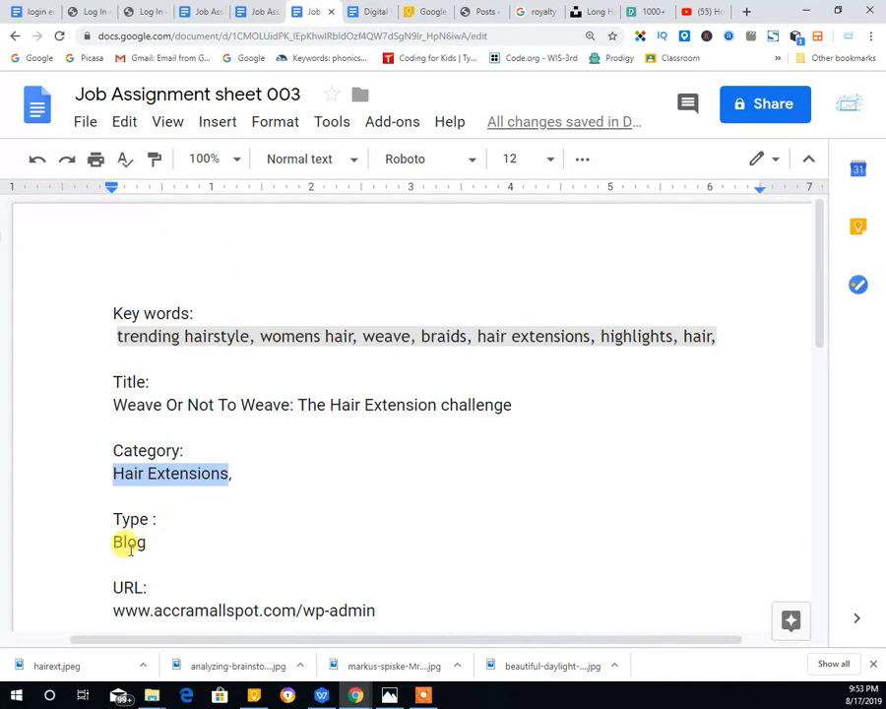
pyautogui.scroll(-3, 174, 518)
pyautogui.click(153, 266)
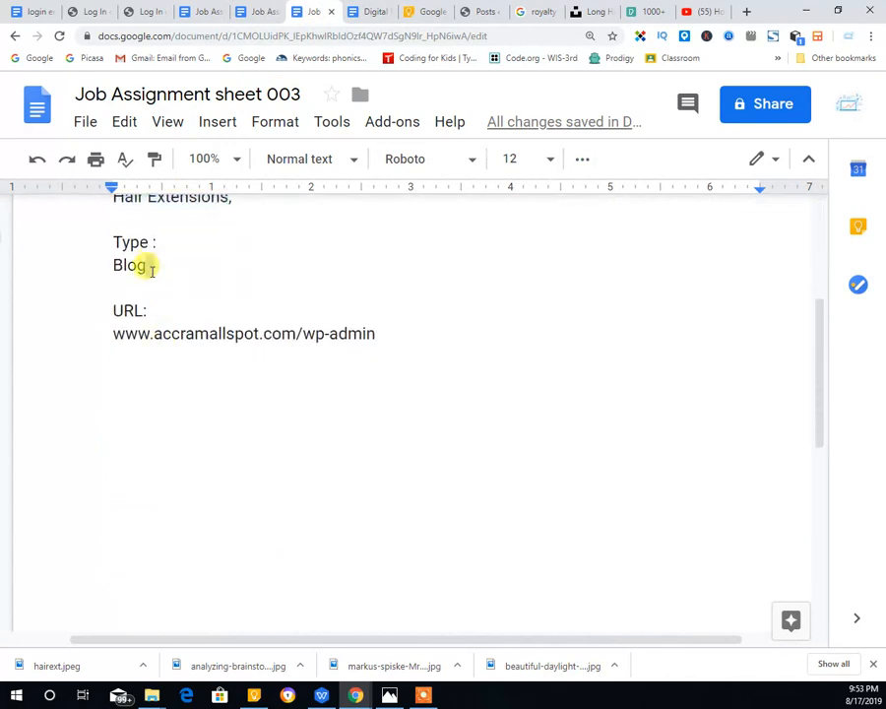
pyautogui.moveTo(153, 268); pyautogui.dragTo(100, 246)
pyautogui.rightClick(143, 252)
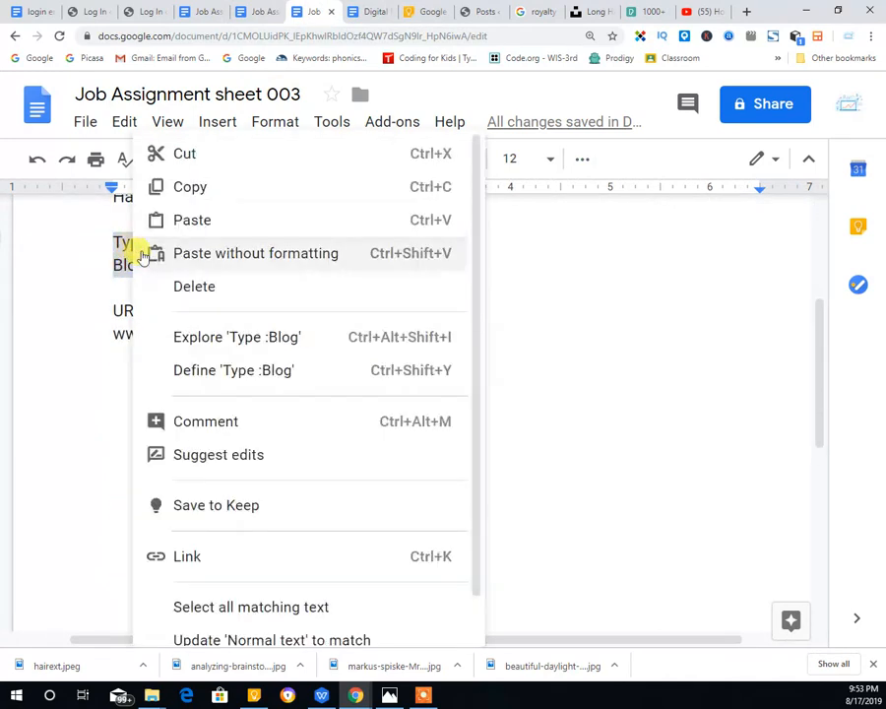
pyautogui.click(178, 188)
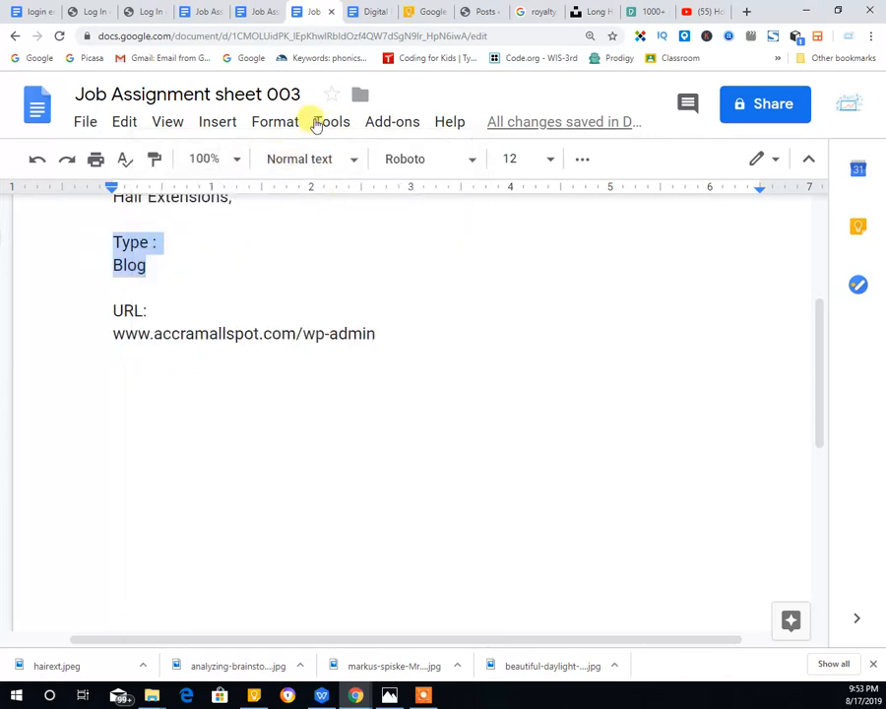
# Paste the "Type : Blog" lines between the title and category in Job Assignment sheet 002, with a blank line before and after.
pyautogui.click(255, 12)
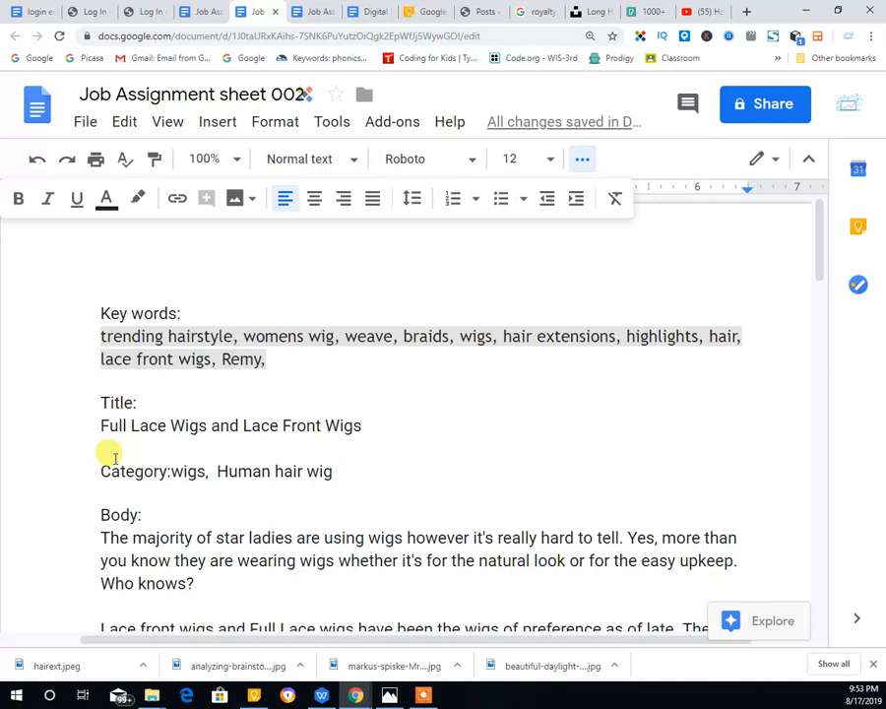
pyautogui.click(115, 456)
pyautogui.press('Return')
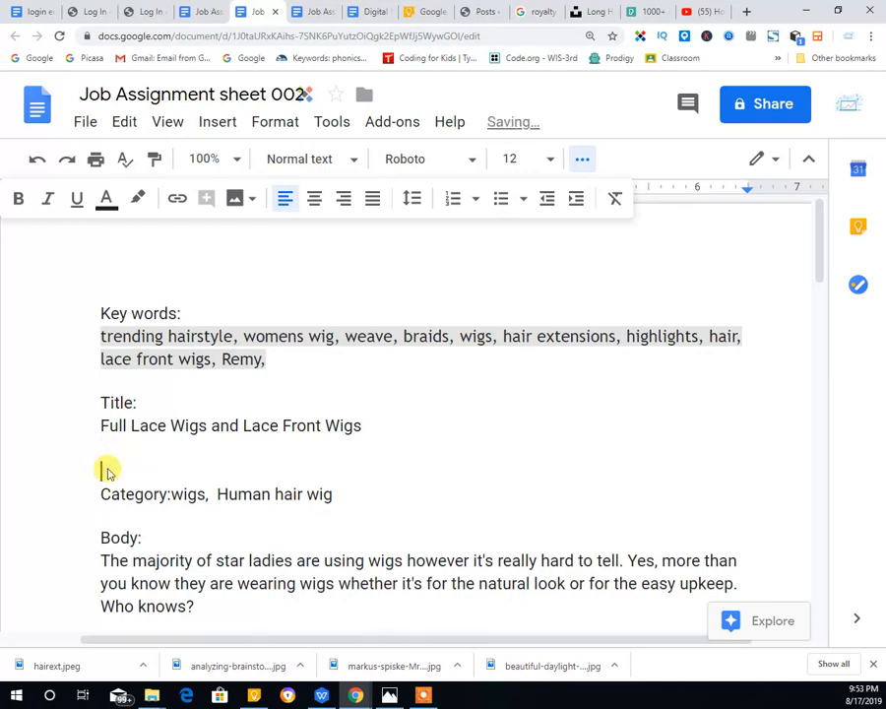
pyautogui.rightClick(108, 472)
pyautogui.click(155, 345)
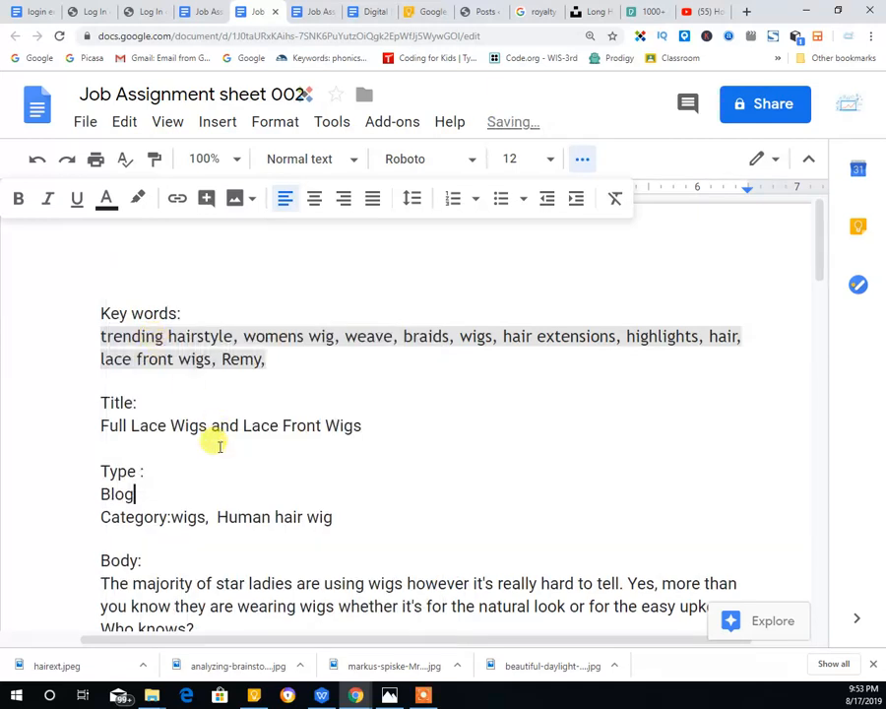
pyautogui.press('Return')
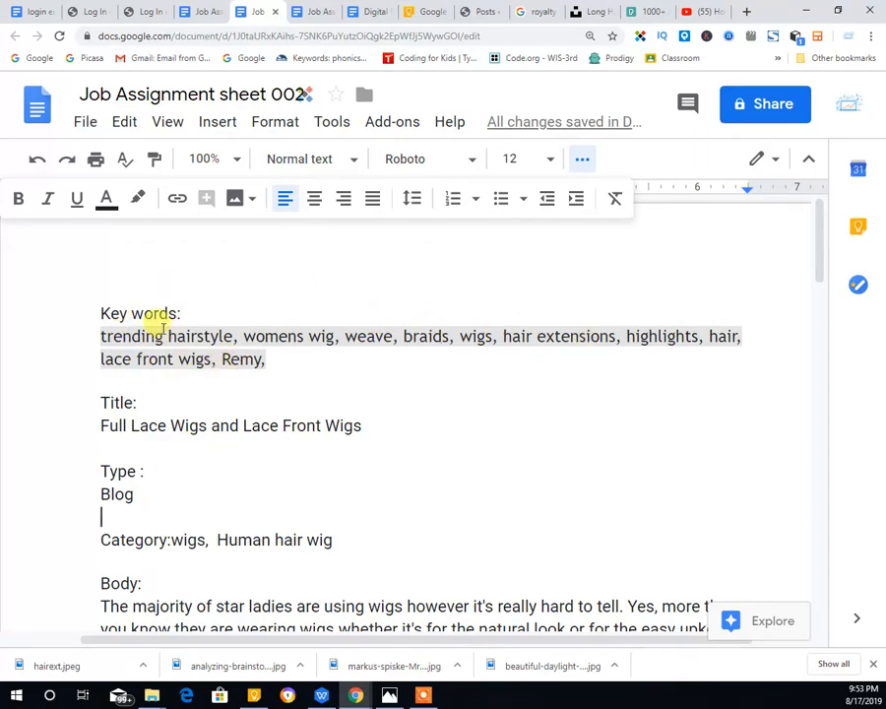
# Copy the whole body text of Job Assignment sheet 002, from "The majority of star ladies" to "the color of the stocking cap.".
pyautogui.scroll(-10, 181, 481)
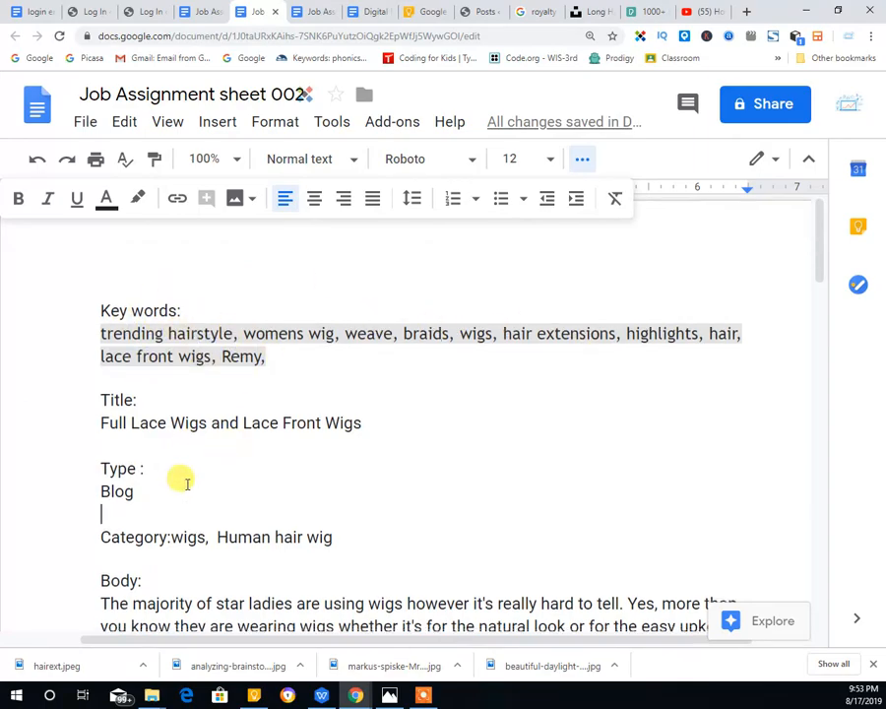
pyautogui.scroll(-2, 227, 518)
pyautogui.scroll(5, 223, 512)
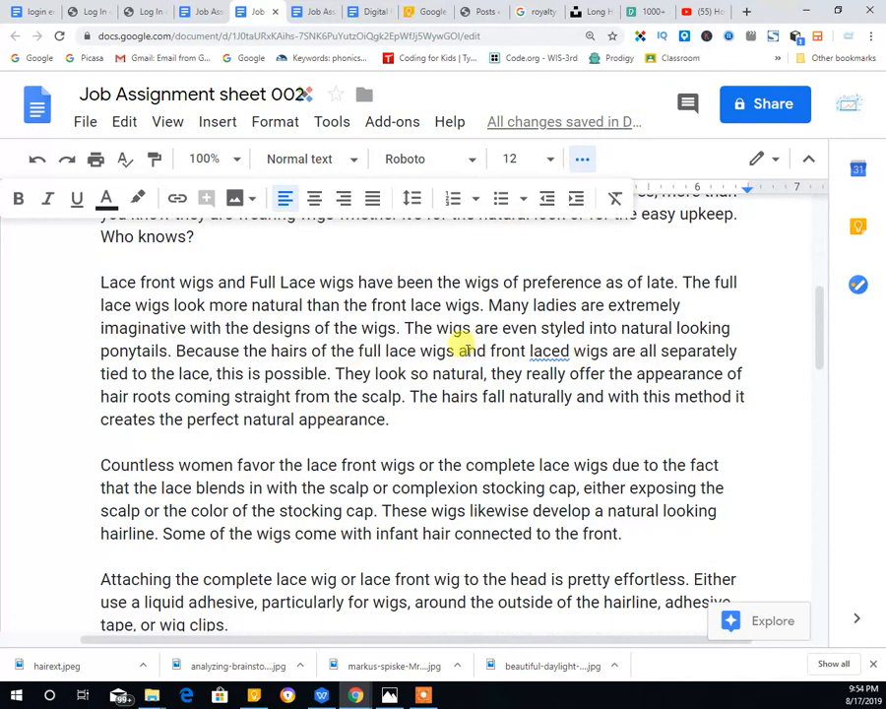
pyautogui.moveTo(818, 328); pyautogui.dragTo(803, 414)
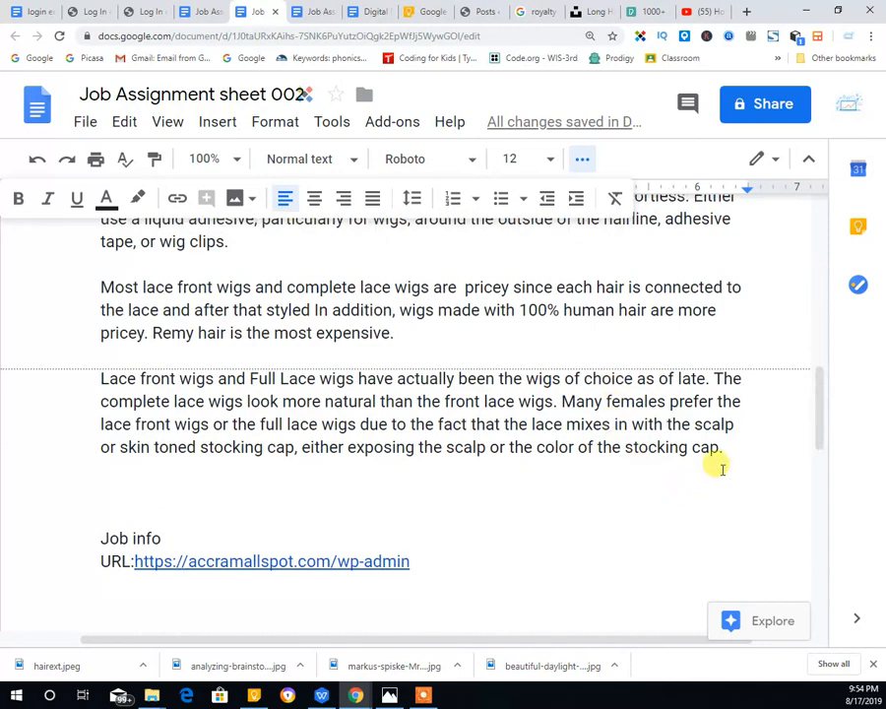
pyautogui.moveTo(735, 455); pyautogui.dragTo(106, 561)
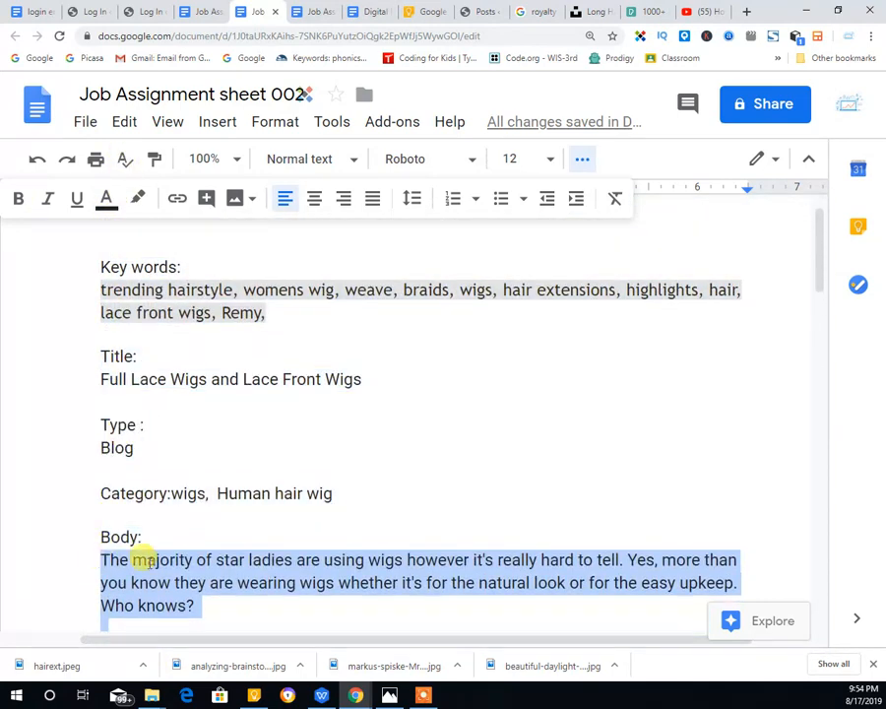
pyautogui.rightClick(138, 583)
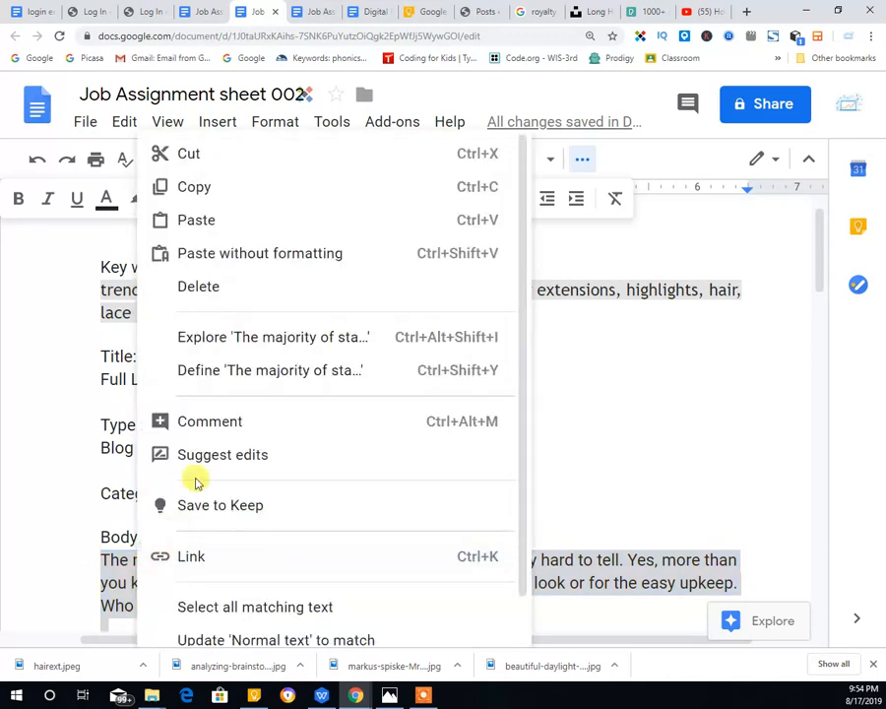
pyautogui.click(182, 189)
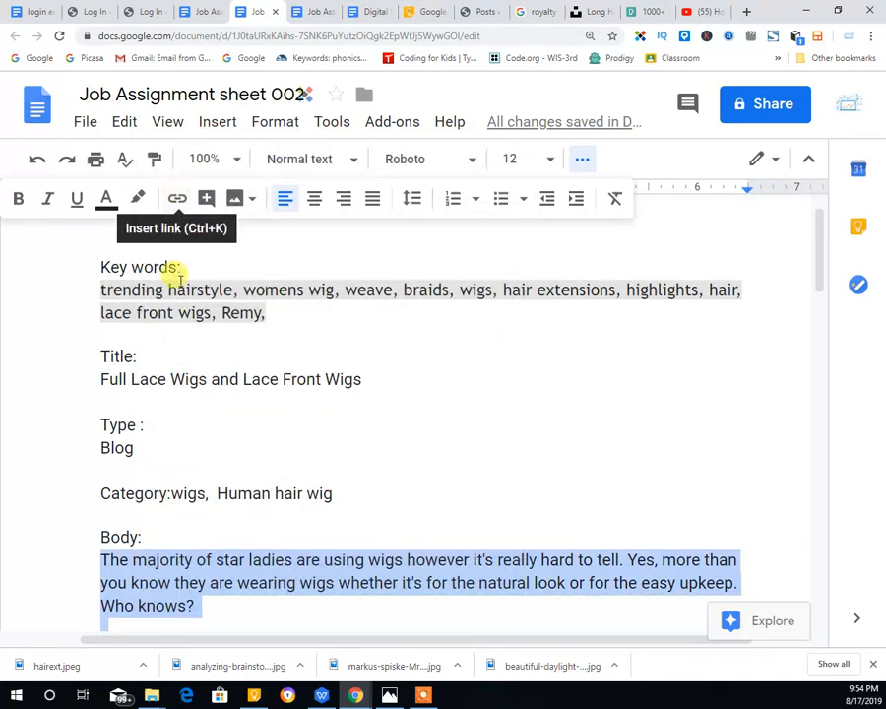
# Return to the WordPress posts list and create a new blog post.
pyautogui.click(486, 11)
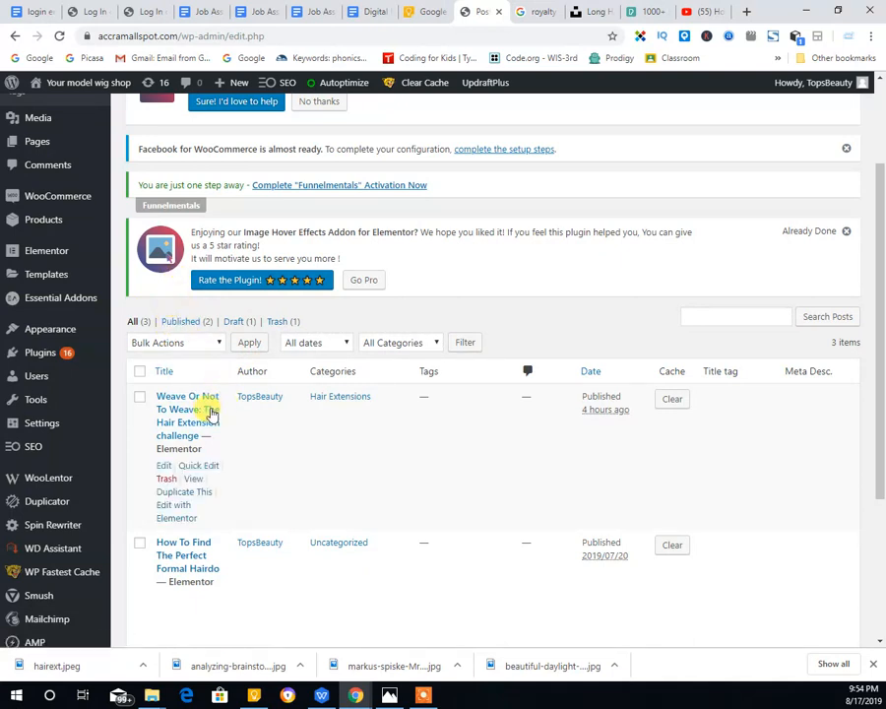
pyautogui.scroll(-1, 289, 440)
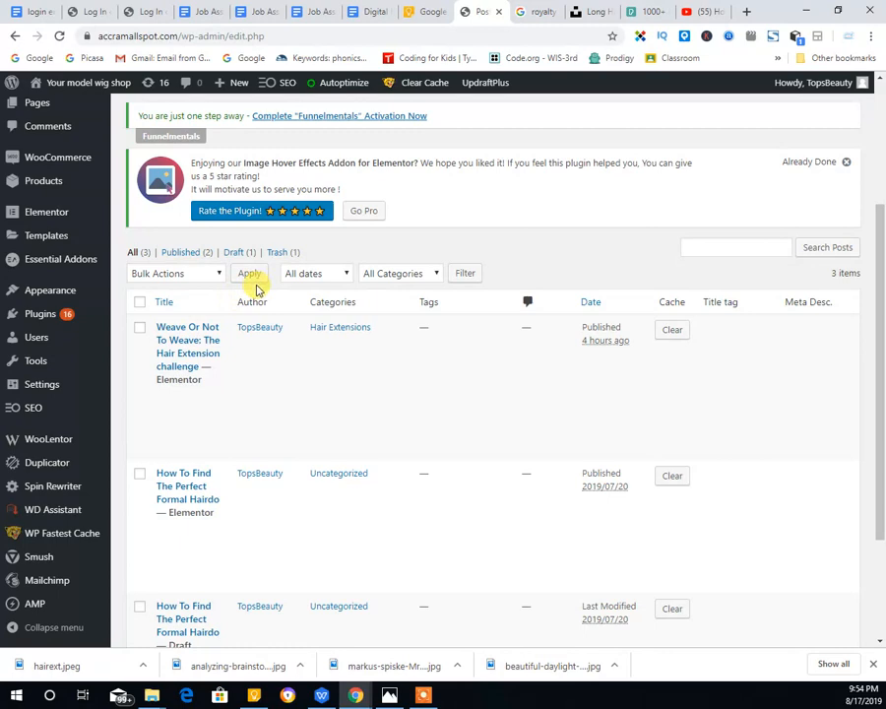
pyautogui.scroll(3, 257, 287)
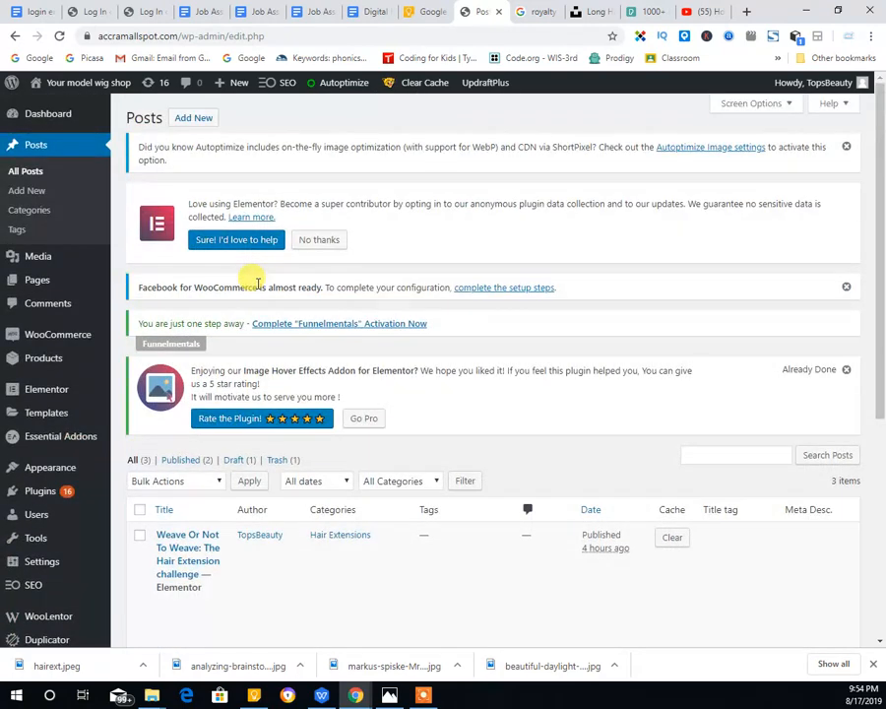
pyautogui.click(197, 118)
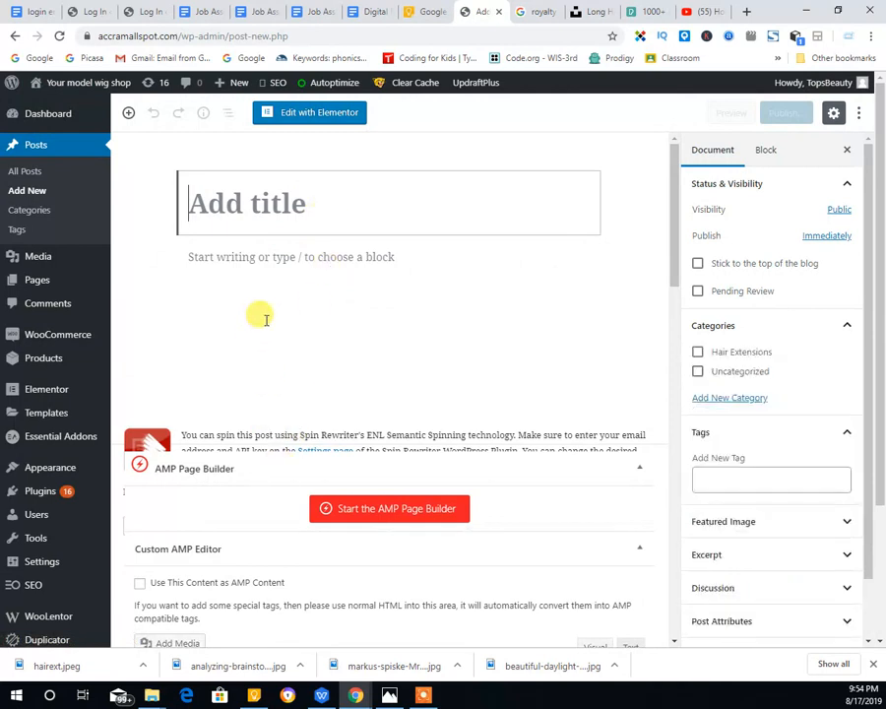
pyautogui.rightClick(275, 286)
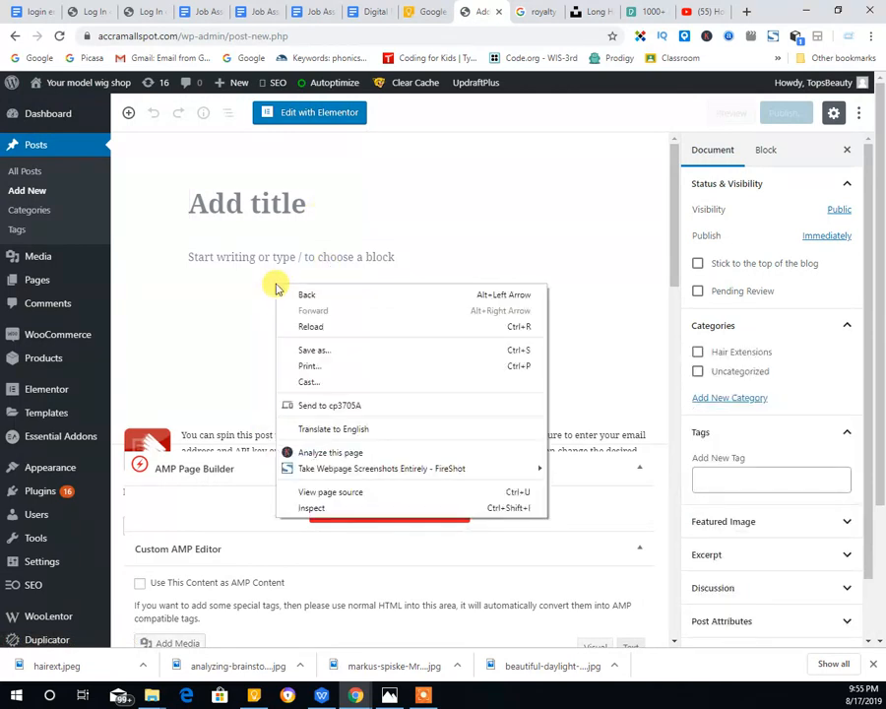
pyautogui.click(312, 350)
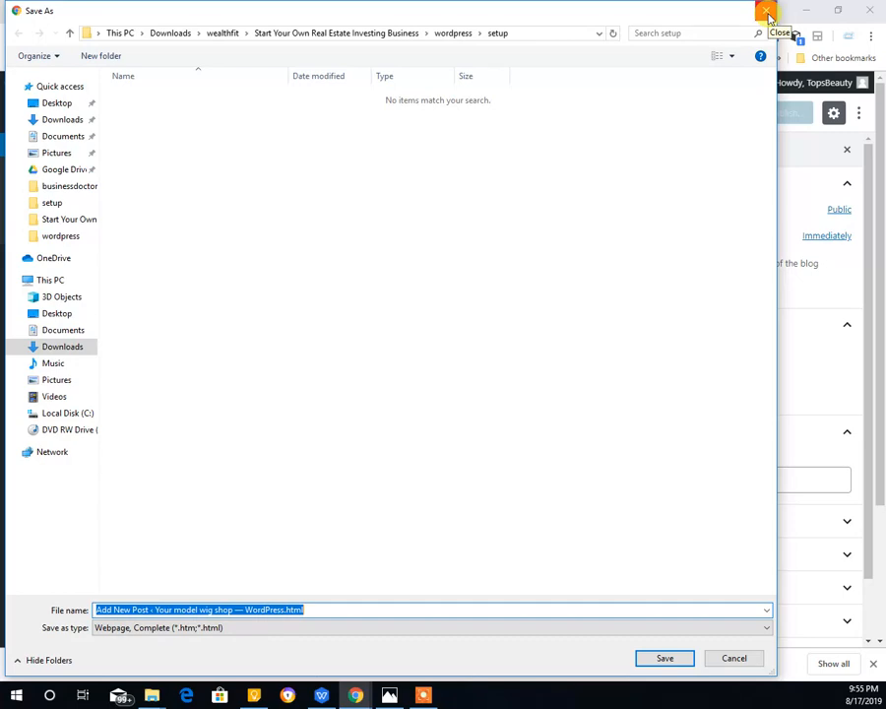
pyautogui.click(767, 12)
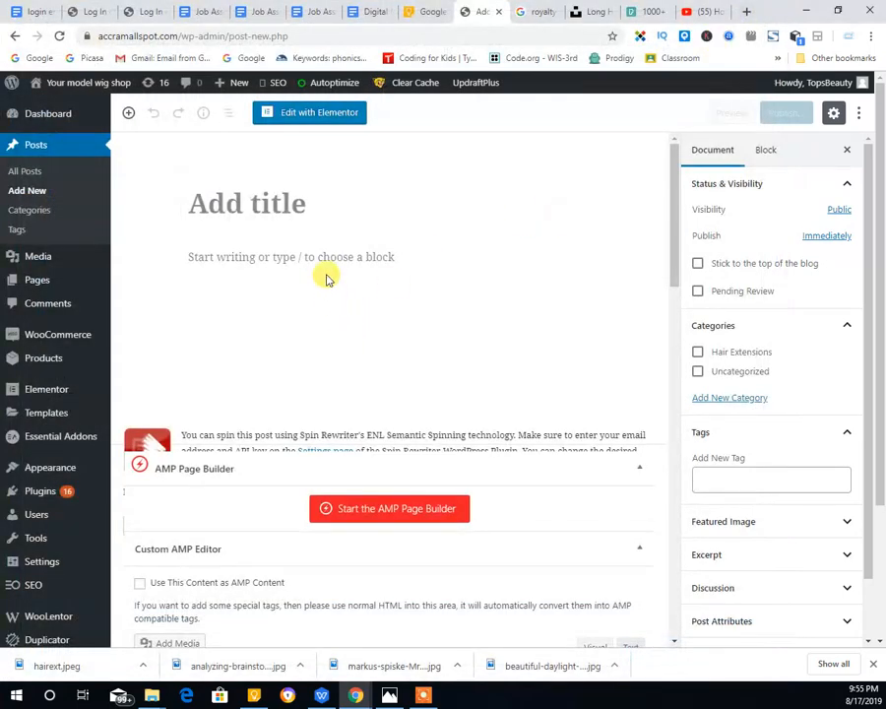
# Copy the title "Full Lace Wigs and Lace Front Wigs" from Job Assignment sheet 002 into the new post's title.
pyautogui.click(313, 254)
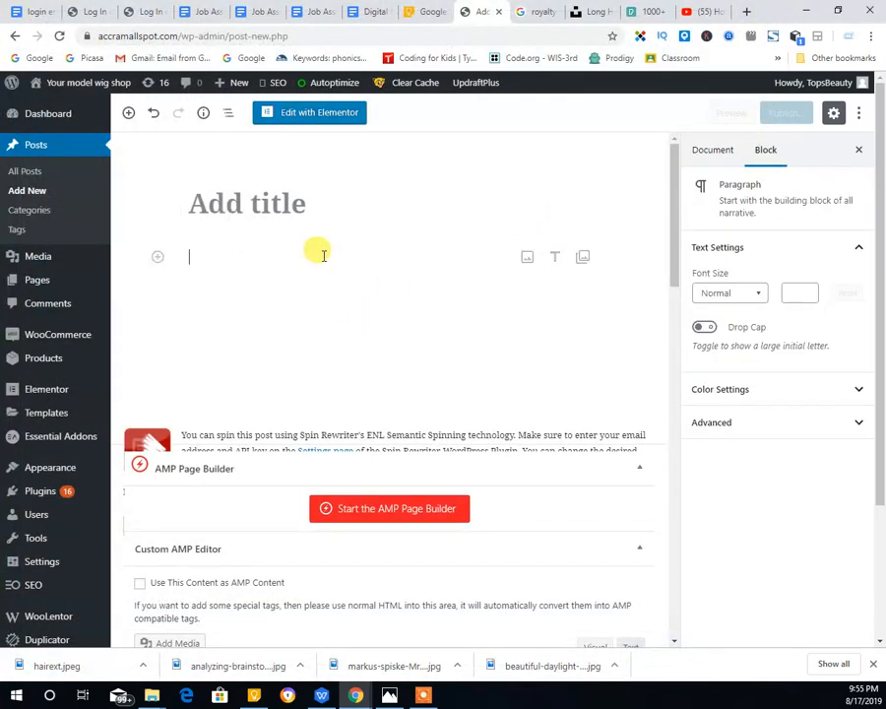
pyautogui.click(275, 222)
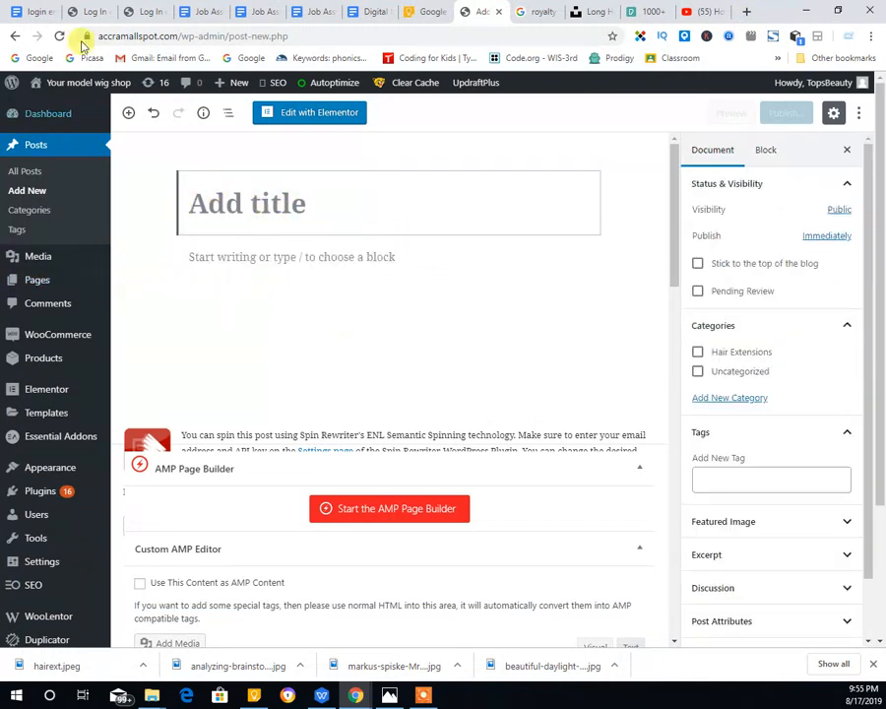
pyautogui.click(258, 13)
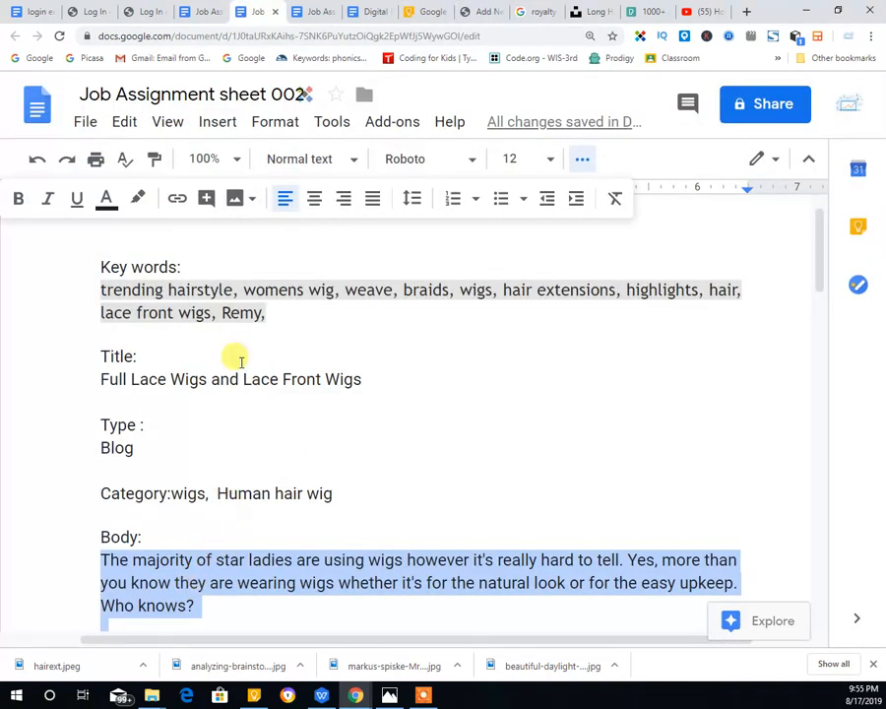
pyautogui.moveTo(367, 383); pyautogui.dragTo(117, 380)
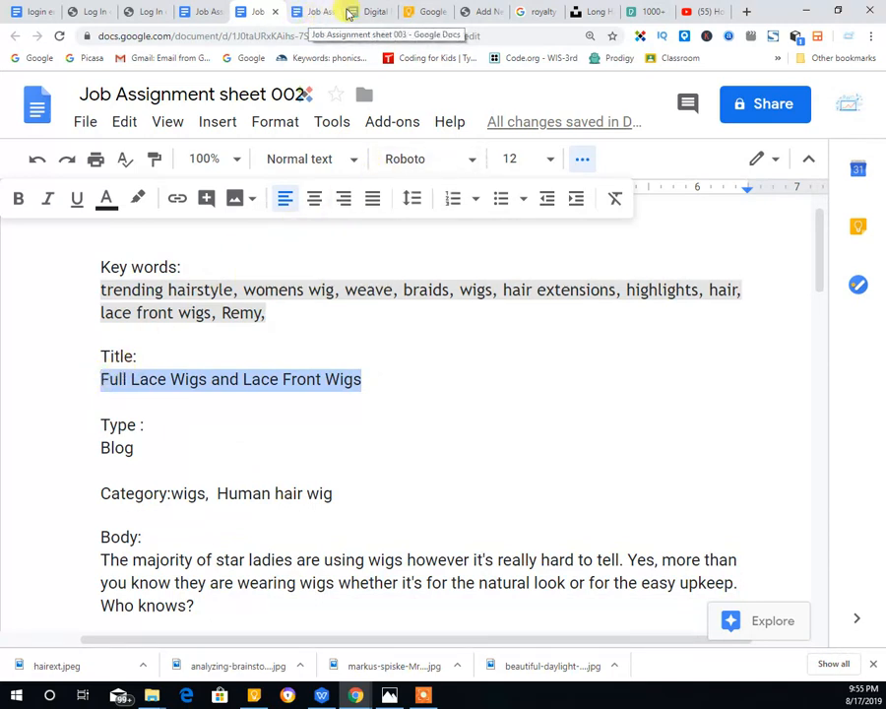
pyautogui.click(481, 12)
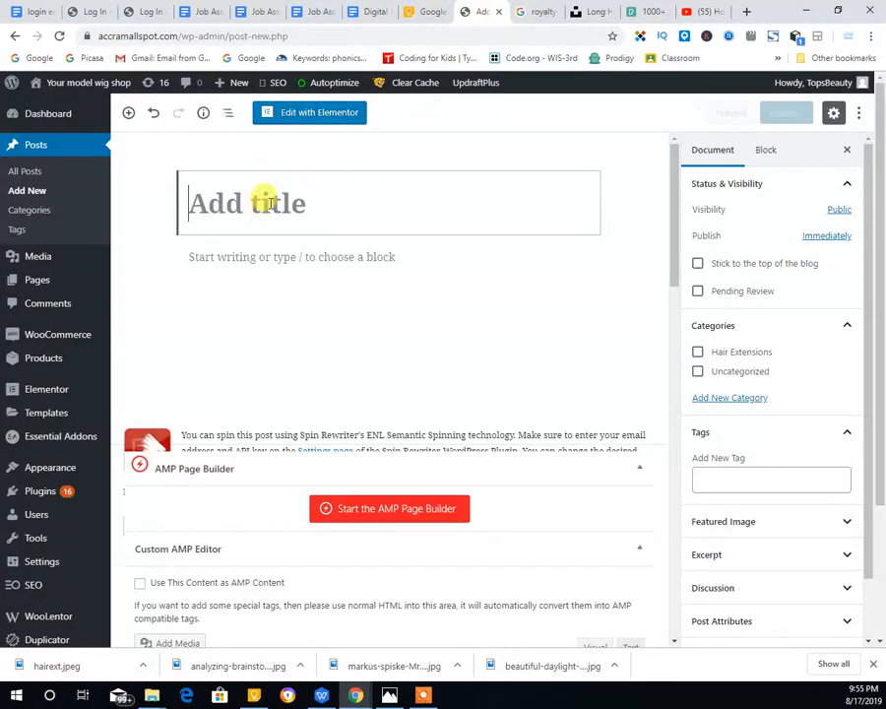
pyautogui.hotkey('ctrl', 'v')
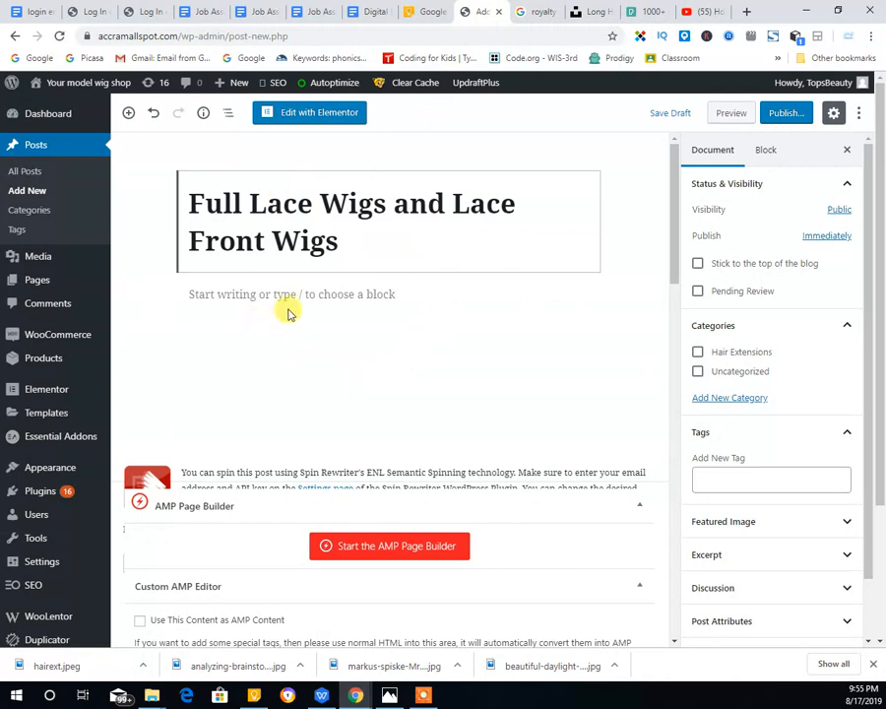
# Add a level 2 heading block under the post title and paste the whole body text of Job Assignment sheet 002 there.
pyautogui.moveTo(252, 295)
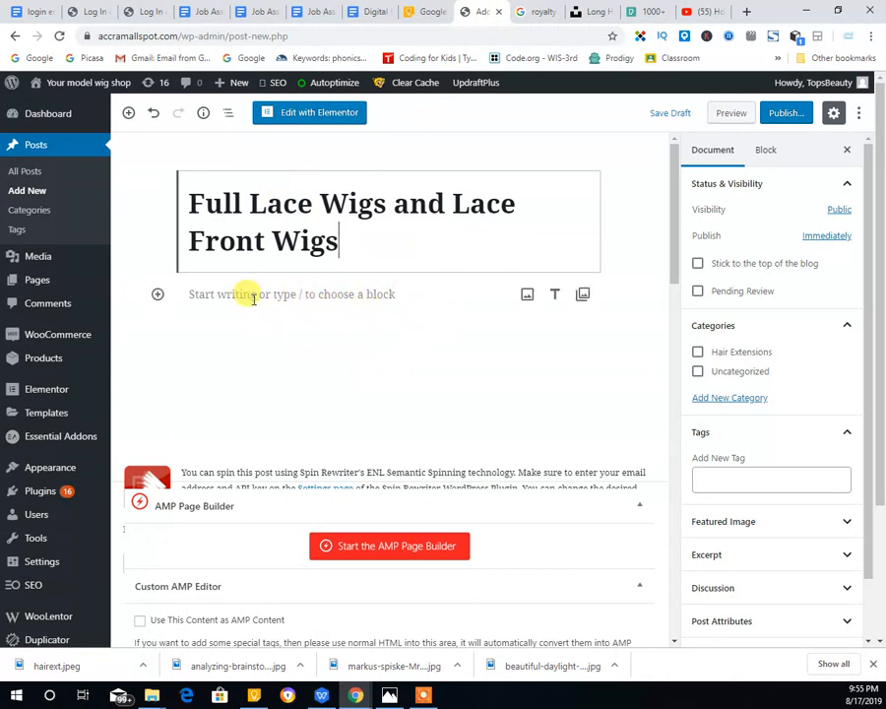
pyautogui.click(551, 297)
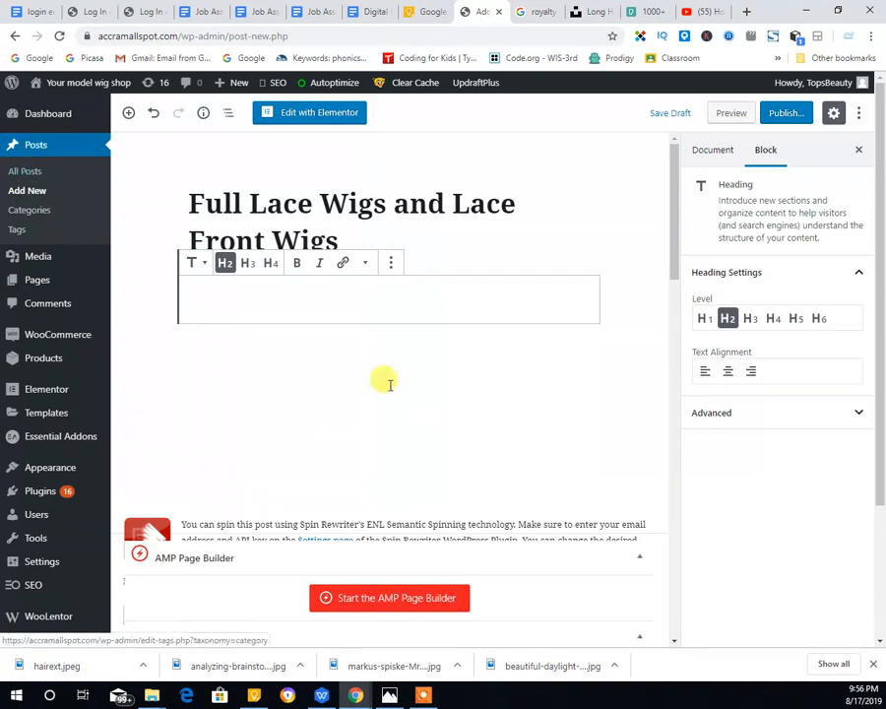
pyautogui.click(362, 12)
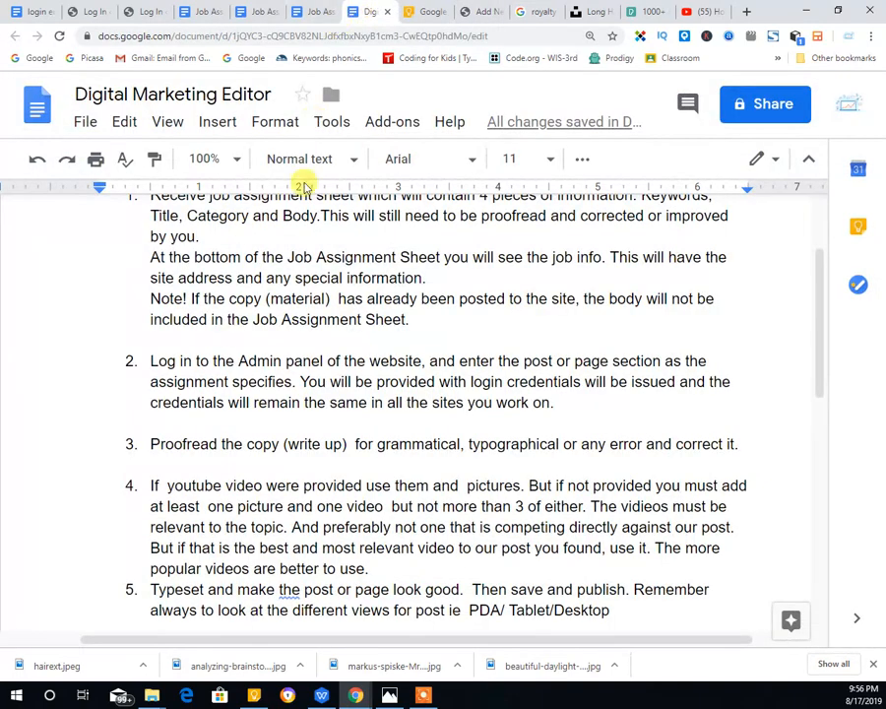
pyautogui.click(300, 14)
pyautogui.click(267, 13)
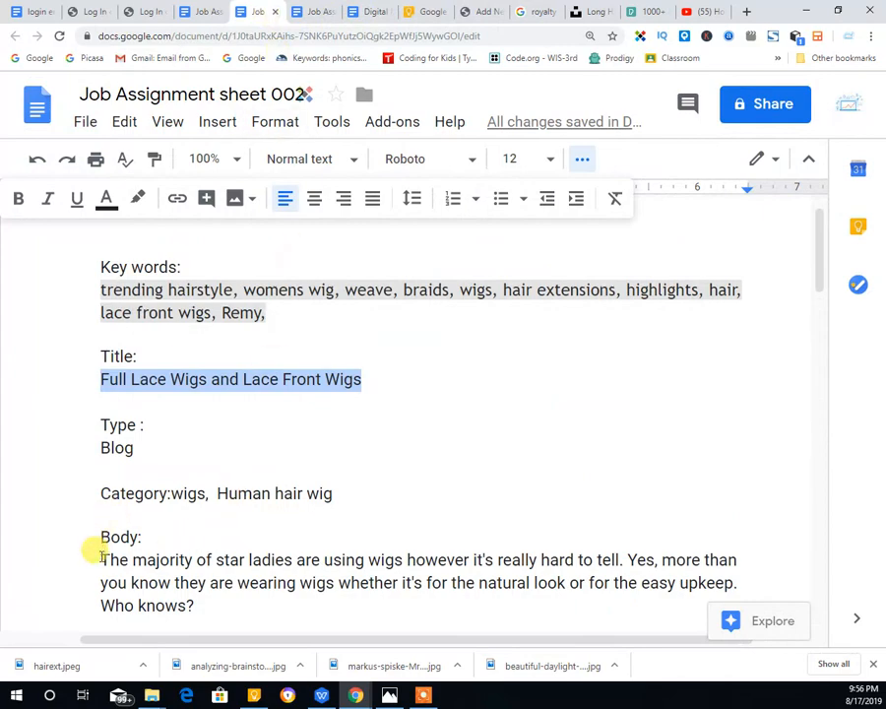
pyautogui.moveTo(102, 557); pyautogui.dragTo(722, 367)
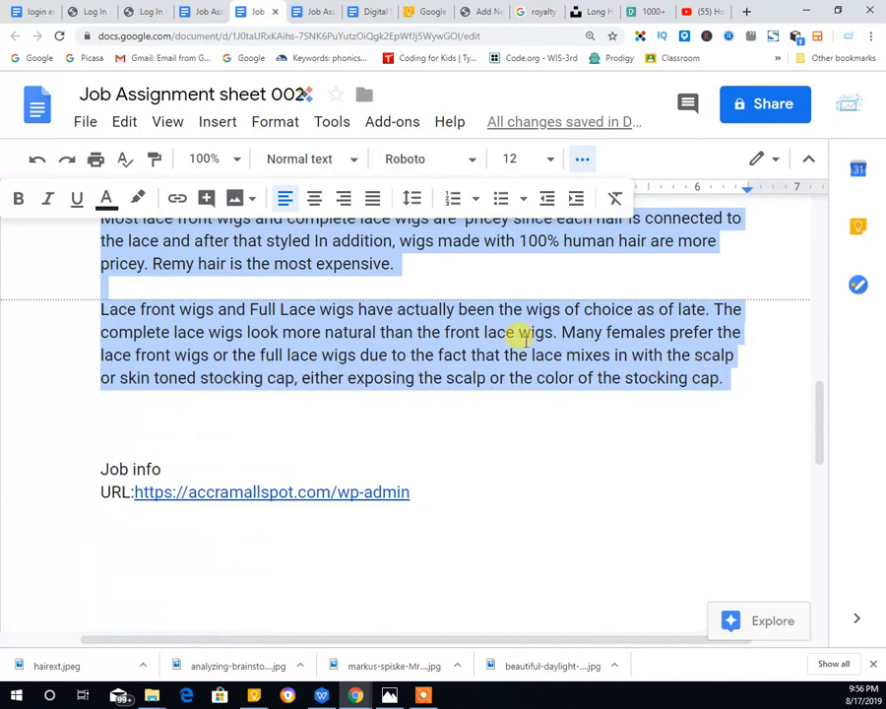
pyautogui.rightClick(525, 338)
pyautogui.click(584, 189)
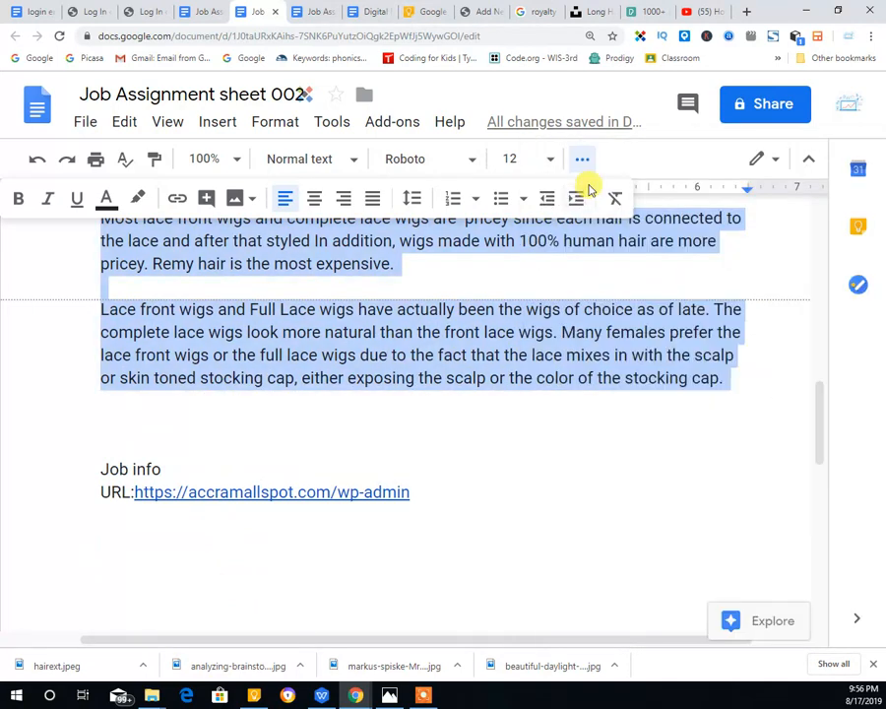
pyautogui.click(497, 14)
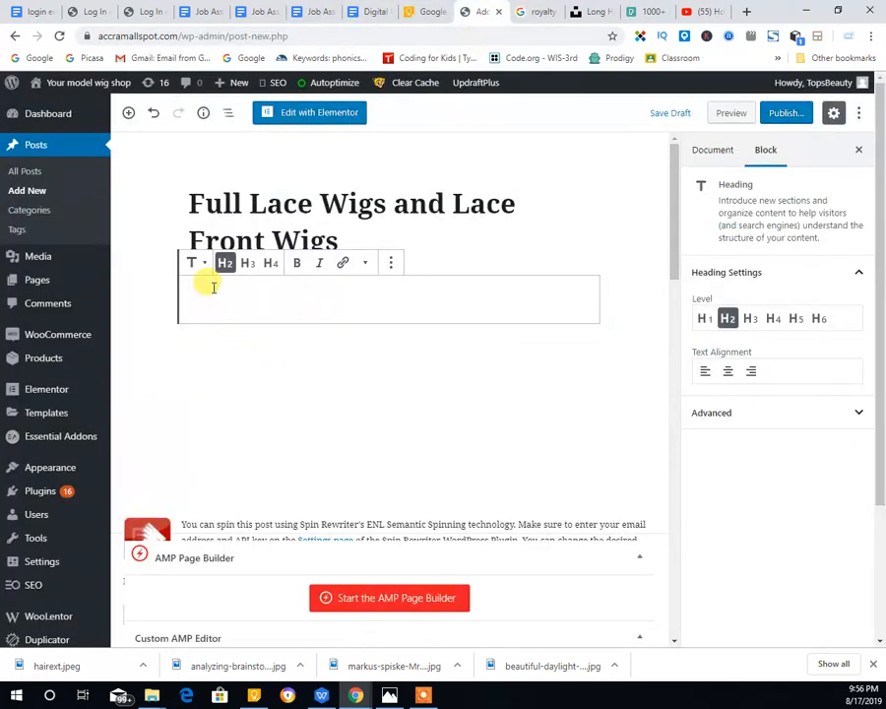
pyautogui.hotkey('ctrl', 'v')
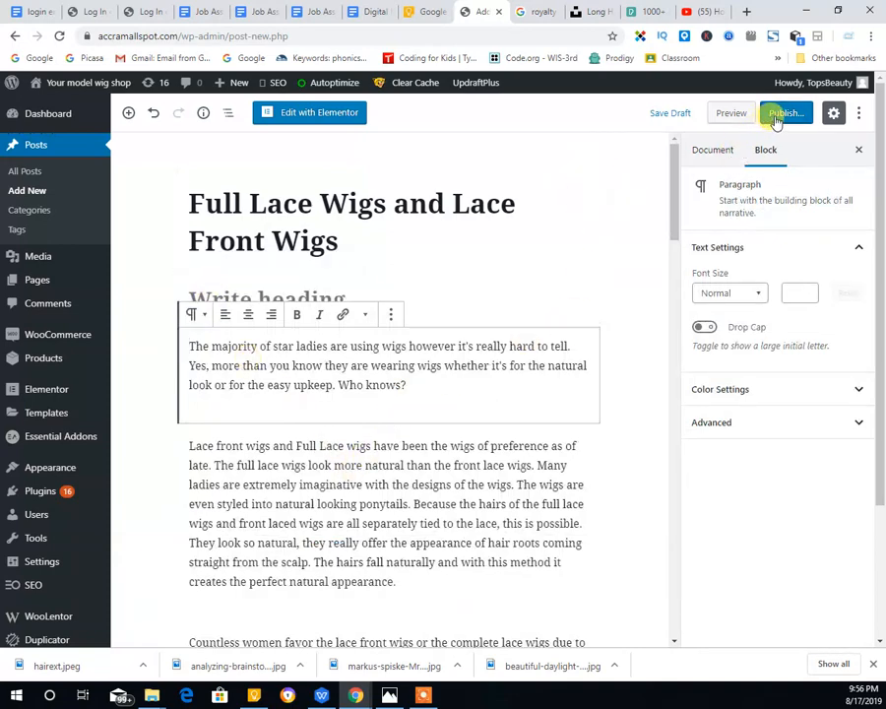
# Save the post as a draft and look through the pasted body text down to its last paragraph.
pyautogui.click(675, 114)
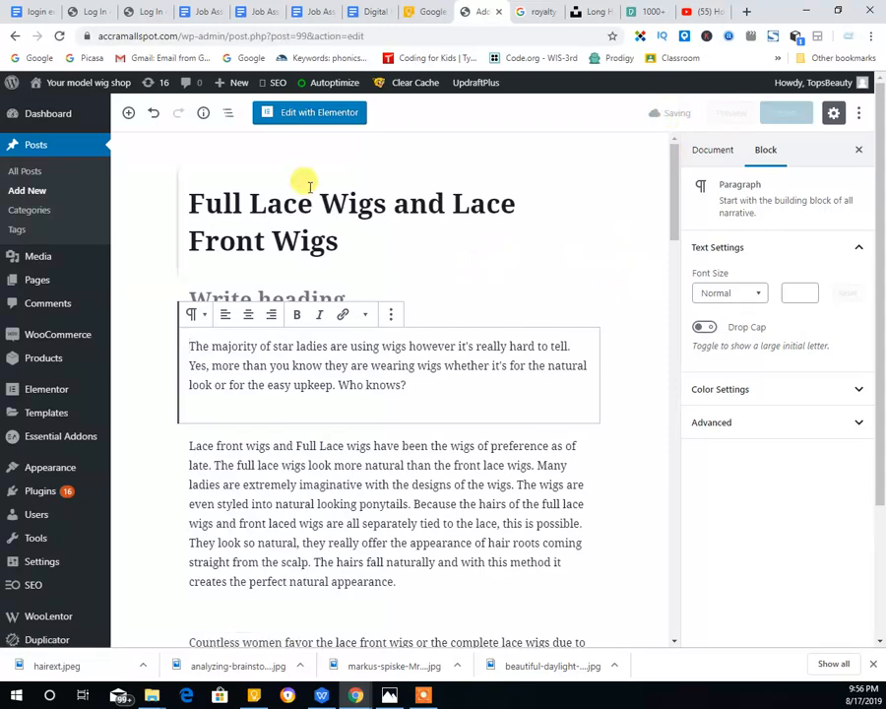
pyautogui.scroll(-5, 451, 285)
pyautogui.scroll(-3, 444, 341)
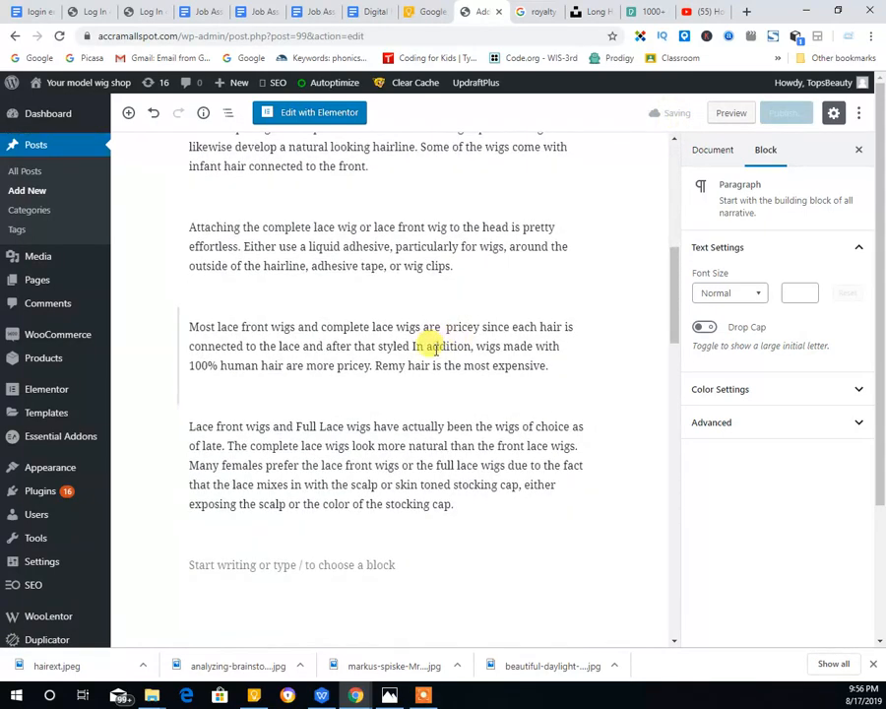
pyautogui.scroll(3, 429, 340)
pyautogui.scroll(5, 433, 341)
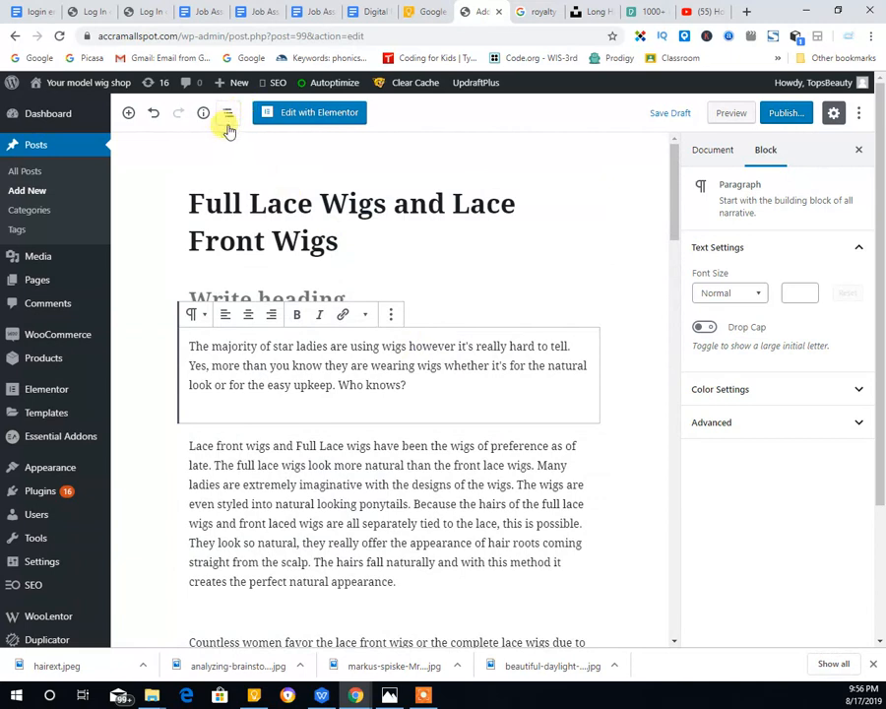
# Open the saved post in the Elementor editor and display Elementor's style, settings and navigation options.
pyautogui.click(297, 113)
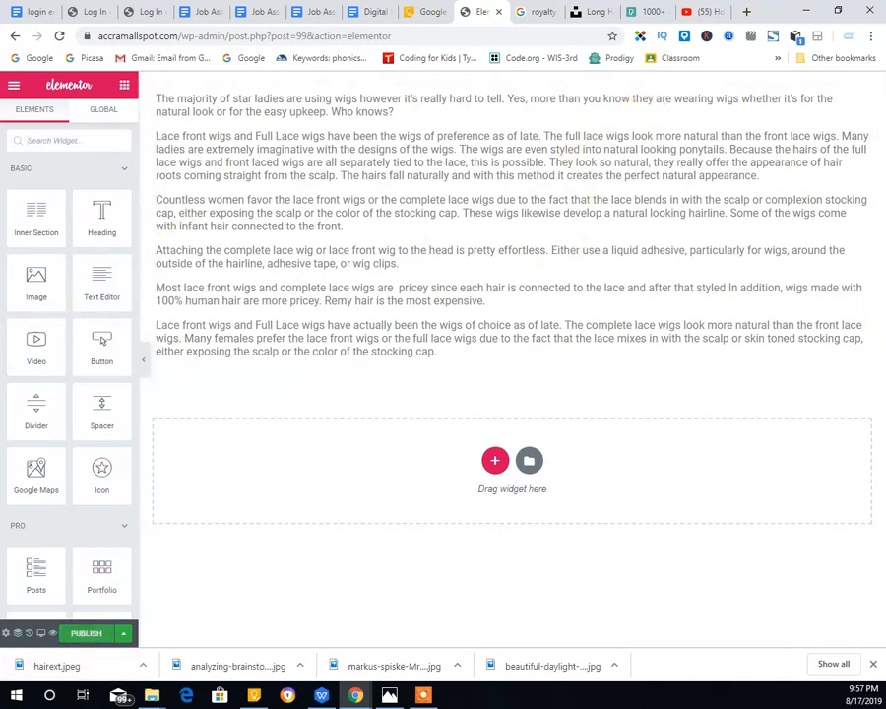
pyautogui.click(59, 111)
pyautogui.click(11, 86)
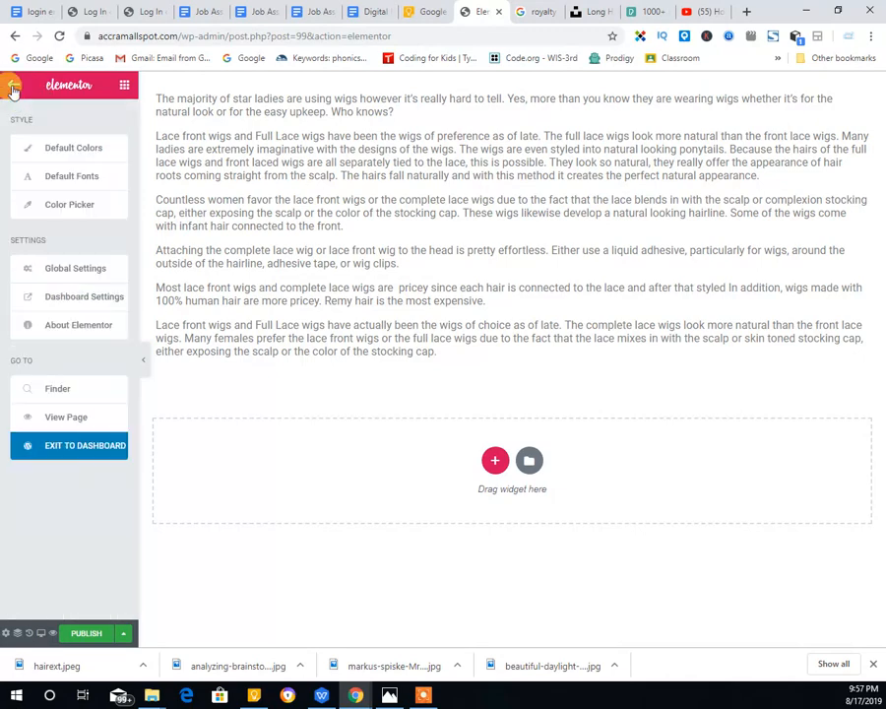